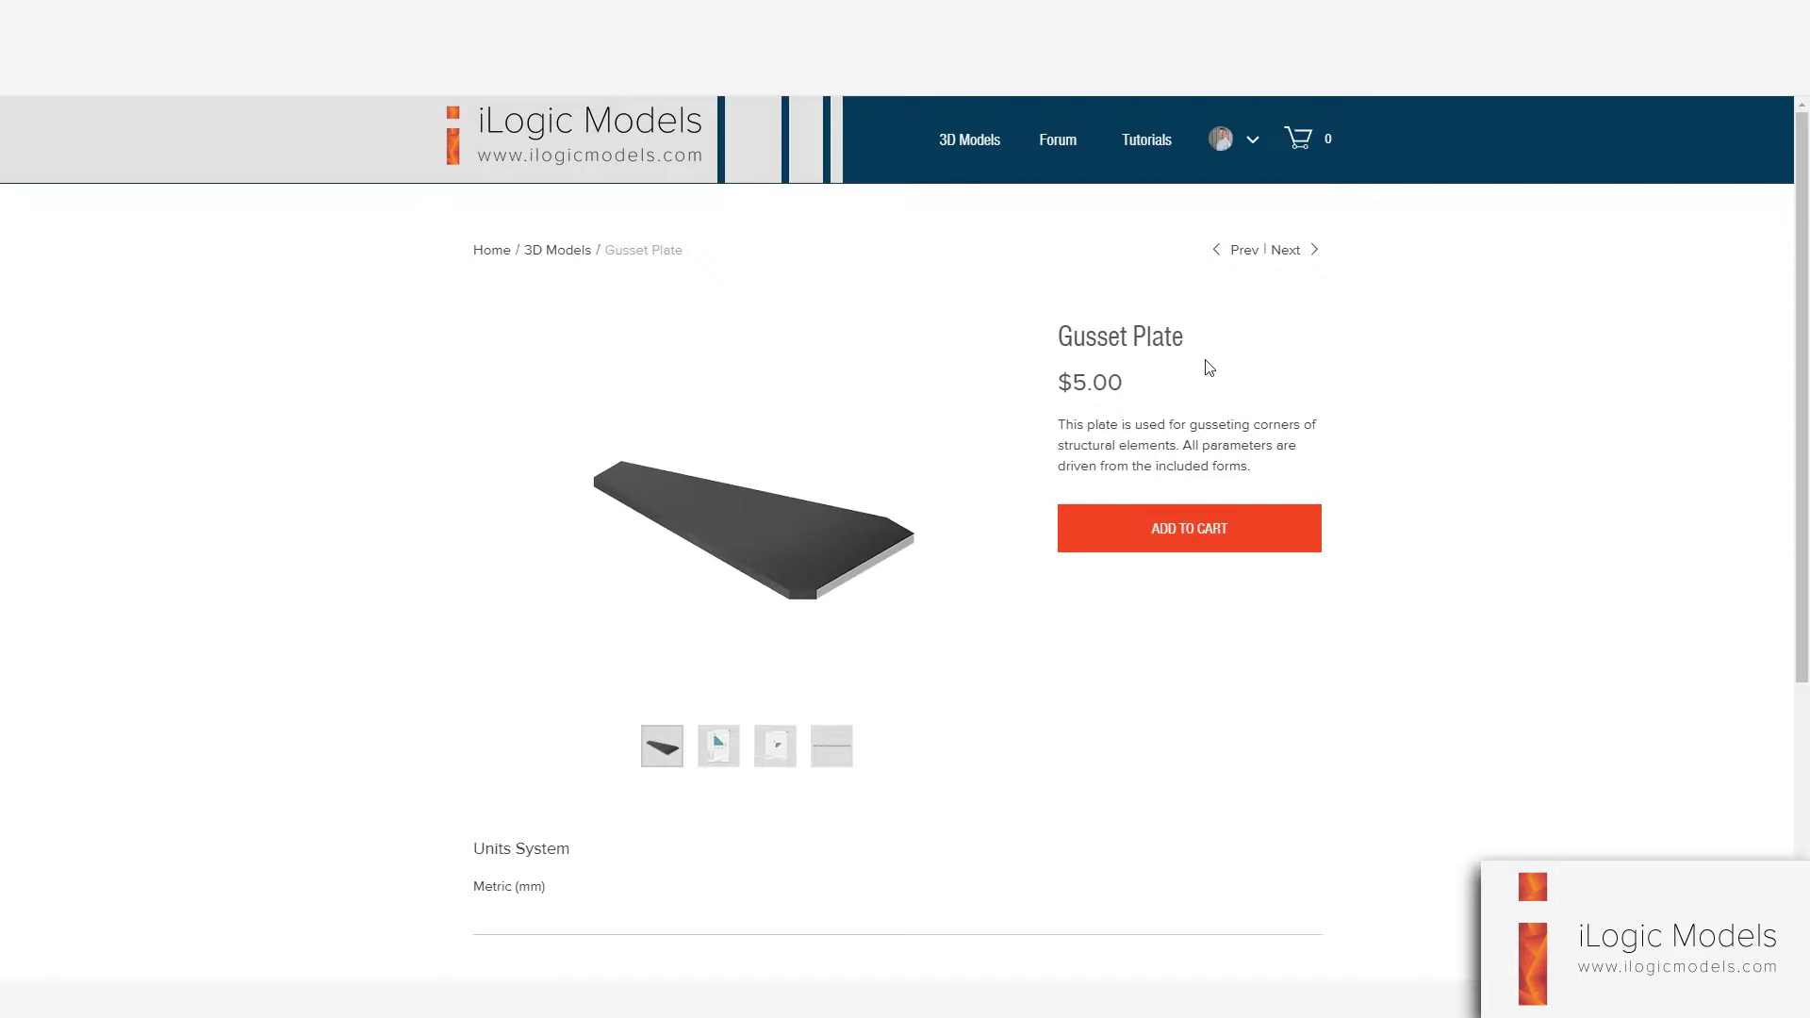
# Highlight the Gusset Plate title and show the product image with the free-coupon note
pyautogui.moveTo(1183, 335); pyautogui.dragTo(1096, 337)
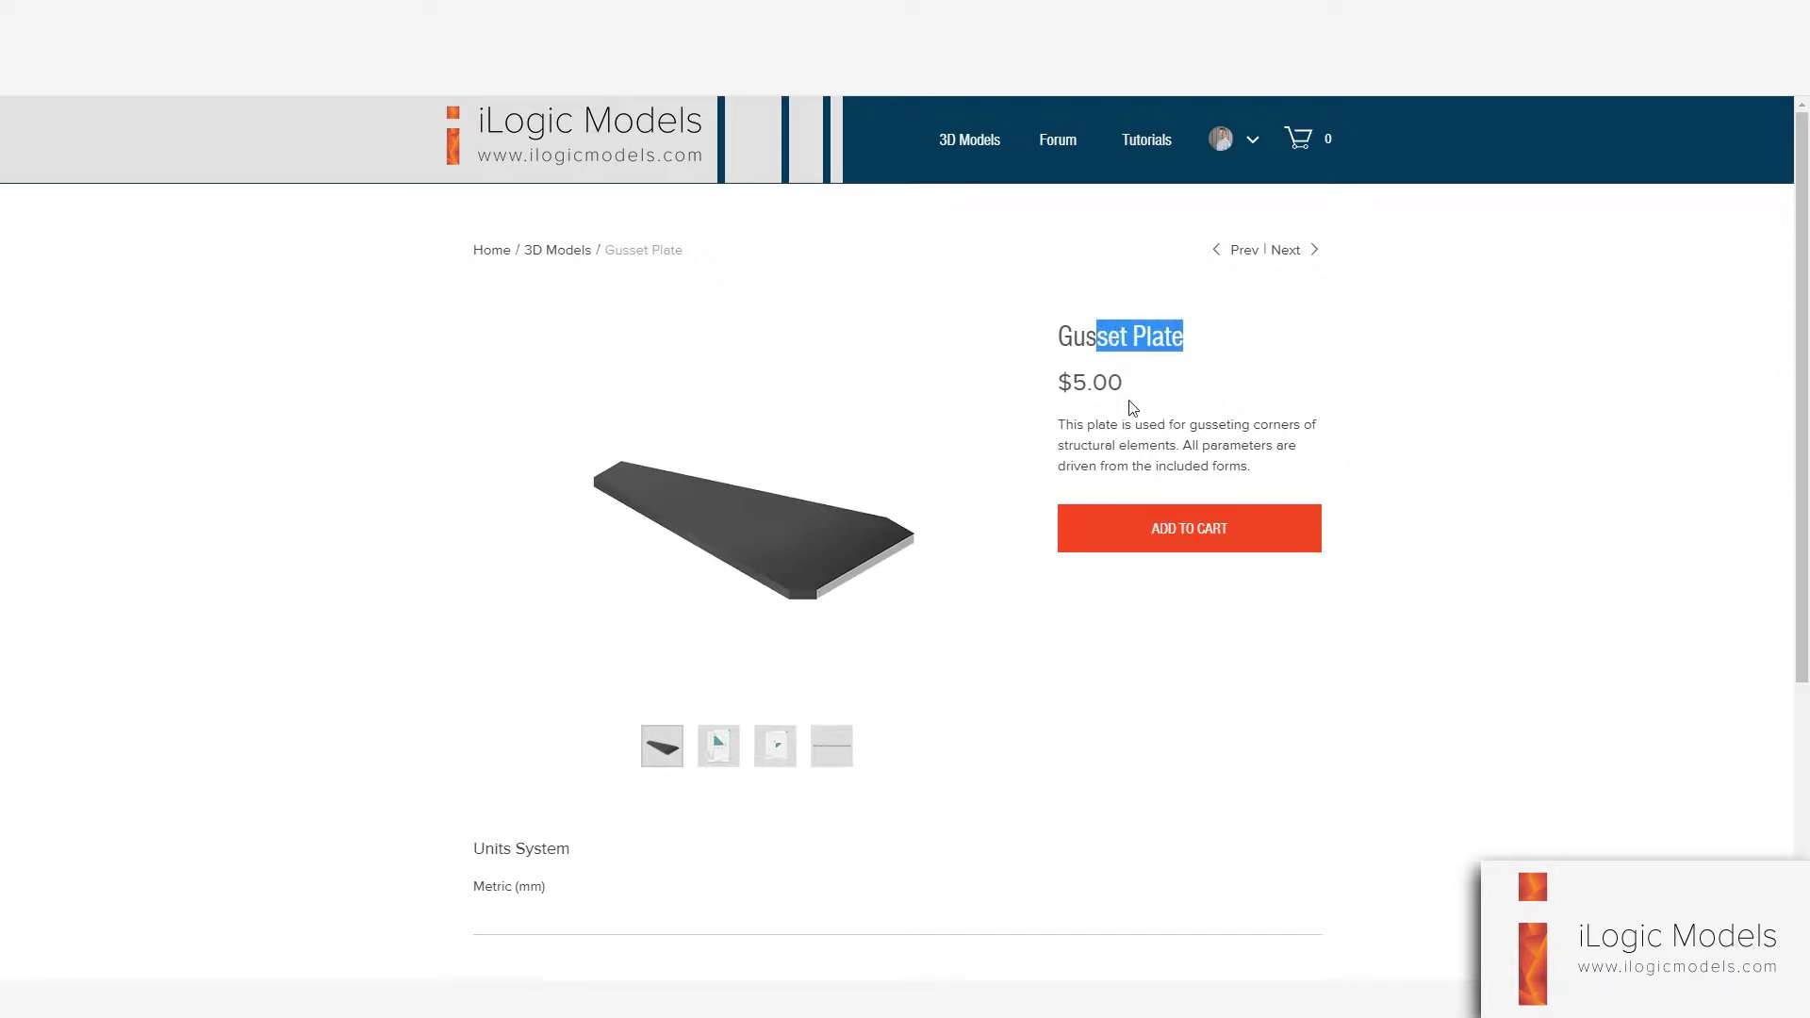
pyautogui.moveTo(1133, 466); pyautogui.dragTo(1137, 465)
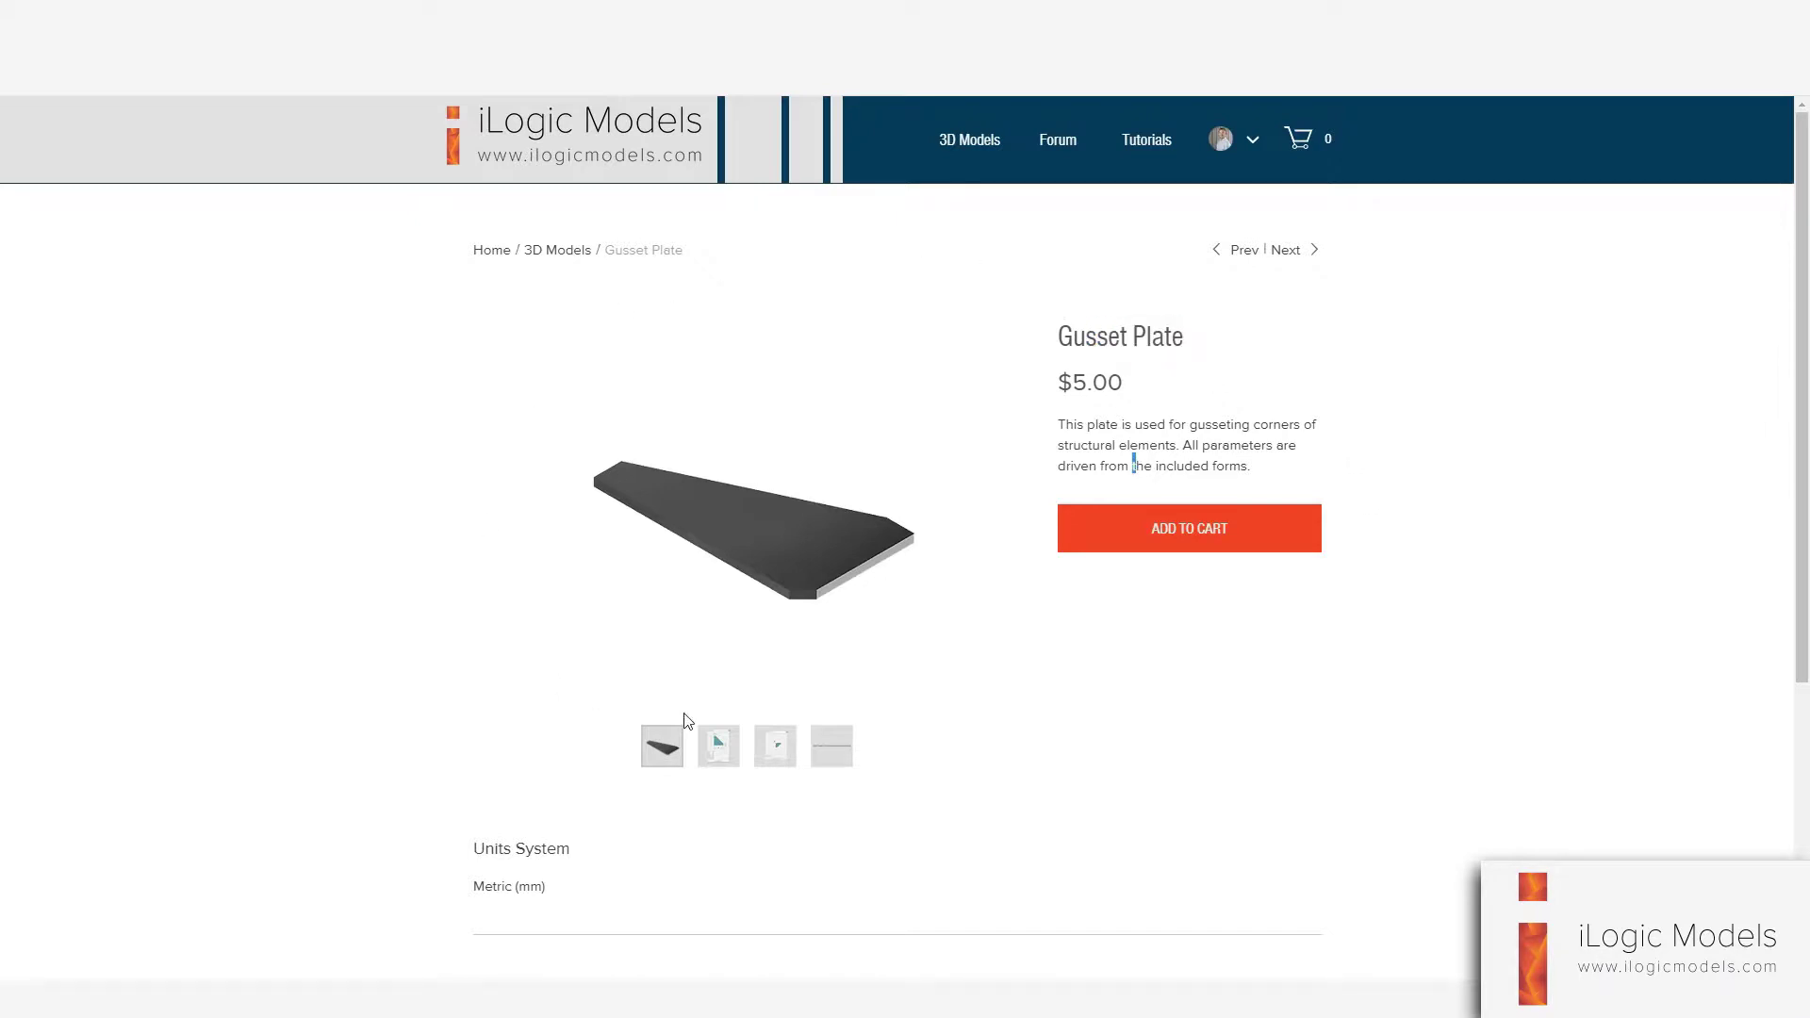
pyautogui.click(829, 746)
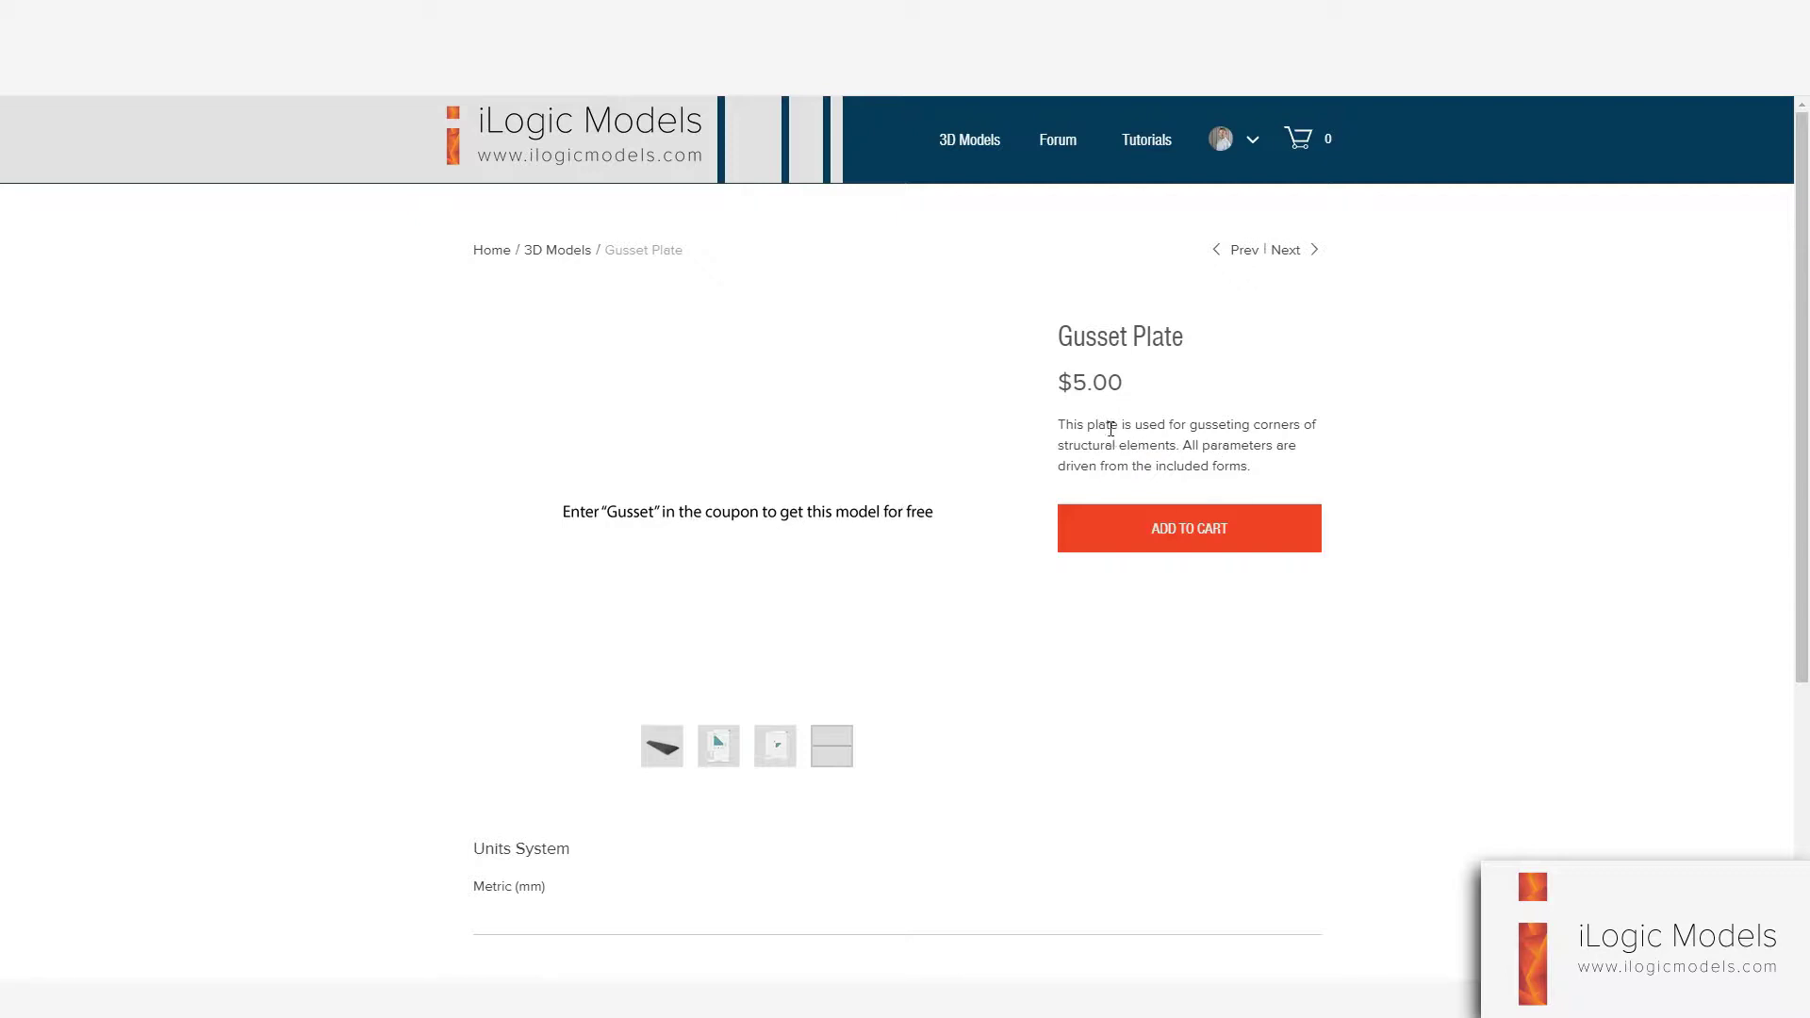
# Highlight the $5.00 price on the Gusset Plate product page
pyautogui.moveTo(1062, 382); pyautogui.dragTo(1140, 388)
pyautogui.click(1137, 449)
pyautogui.moveTo(1068, 386); pyautogui.dragTo(1126, 386)
pyautogui.click(1091, 443)
# In the download folder, point out the Gusset Plate (V1.0.2) part and Material Library.adsklib files
pyautogui.hotkey('alt', 'Tab')
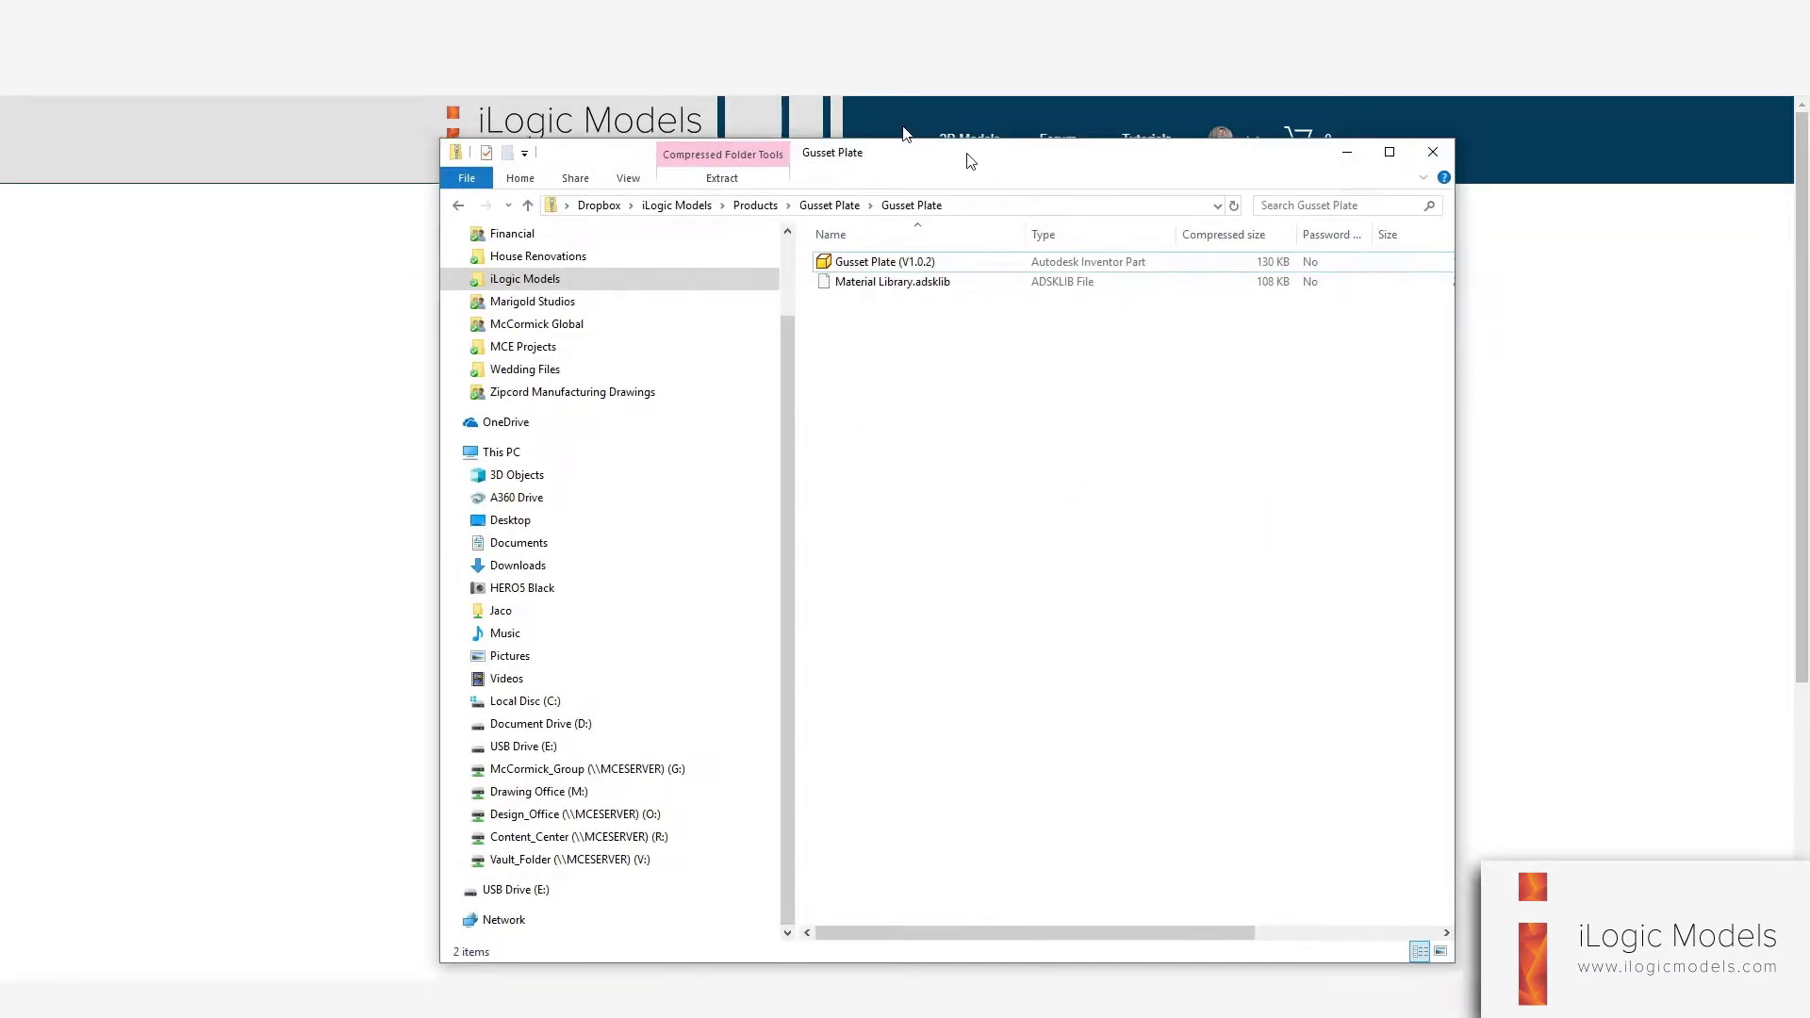
pyautogui.click(802, 243)
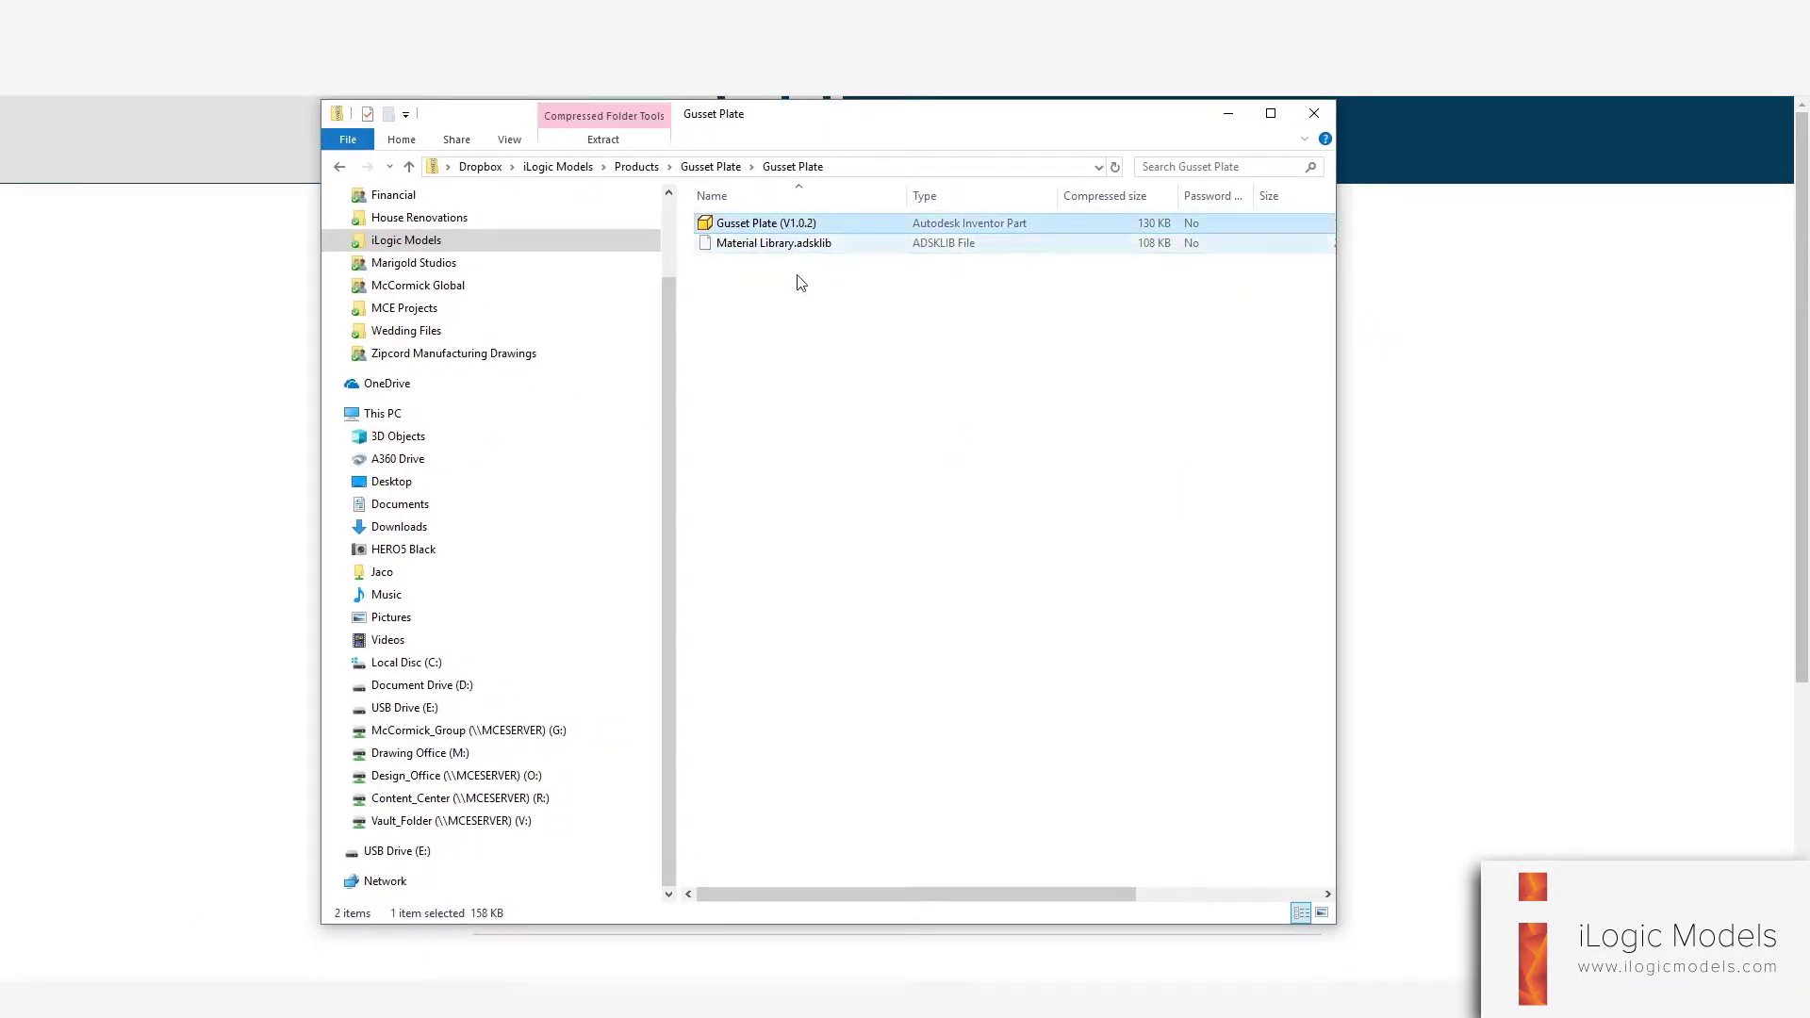
pyautogui.click(801, 283)
pyautogui.click(754, 230)
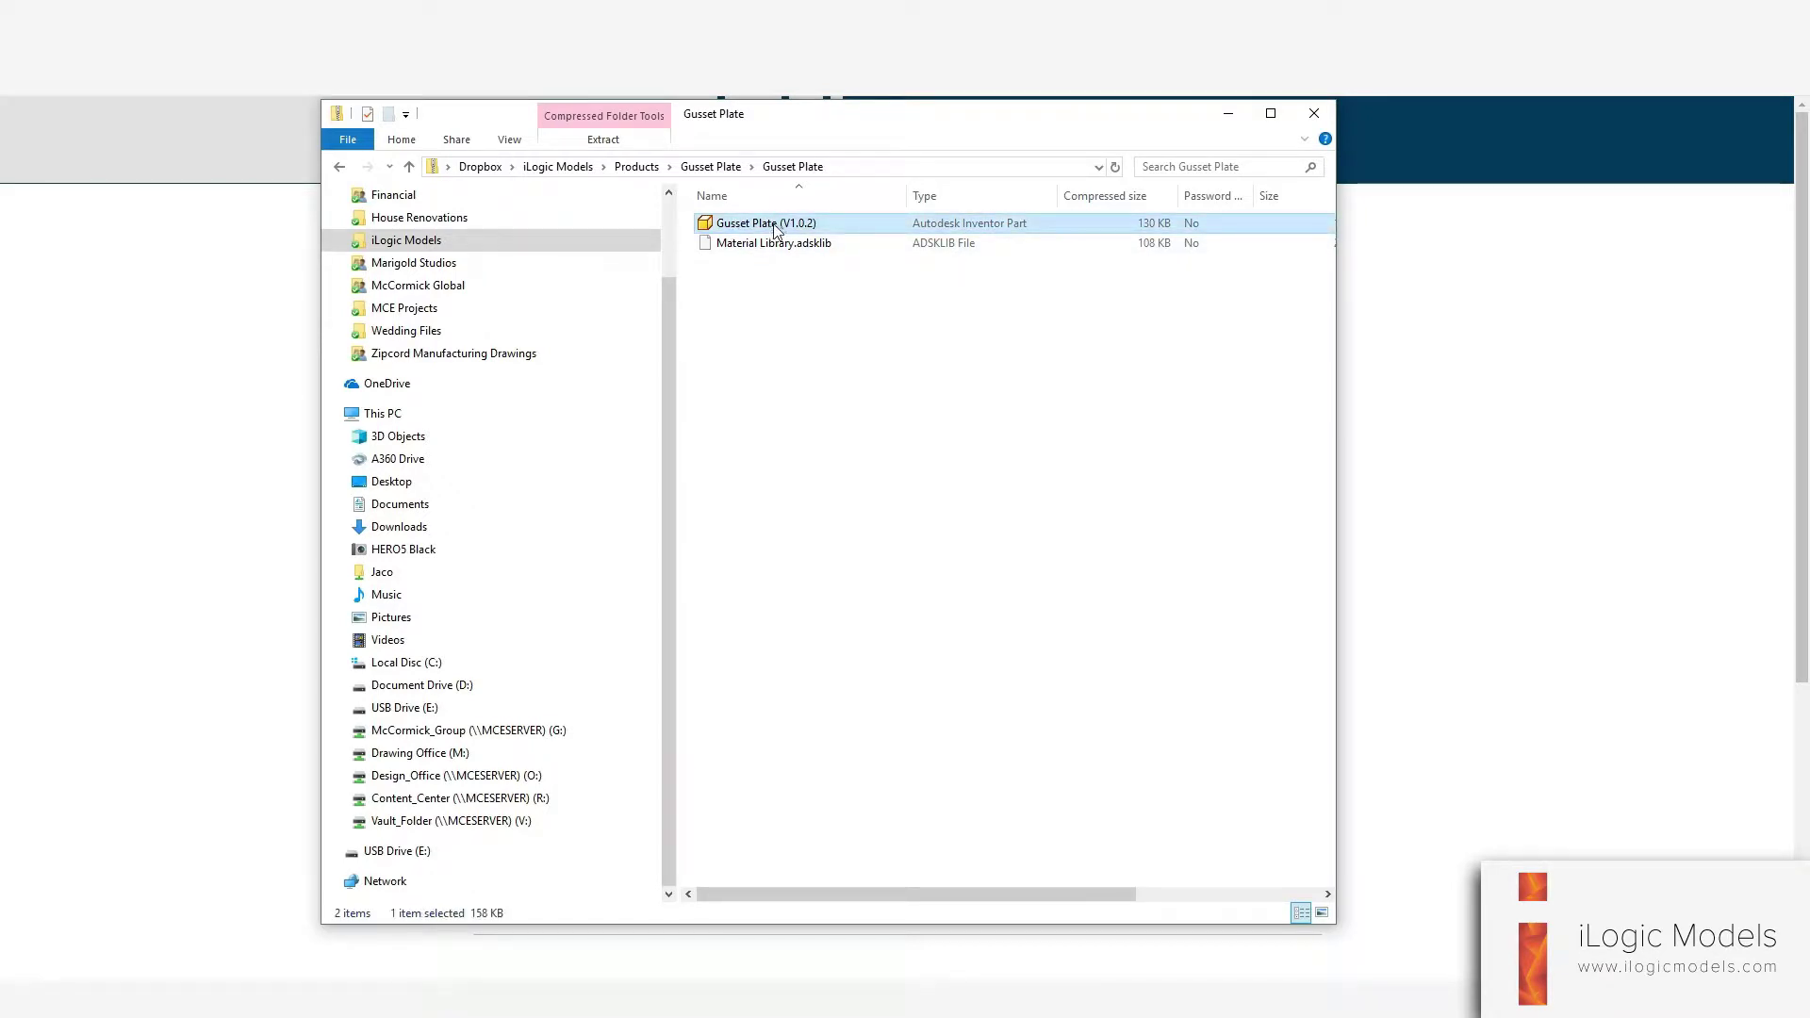
pyautogui.click(764, 263)
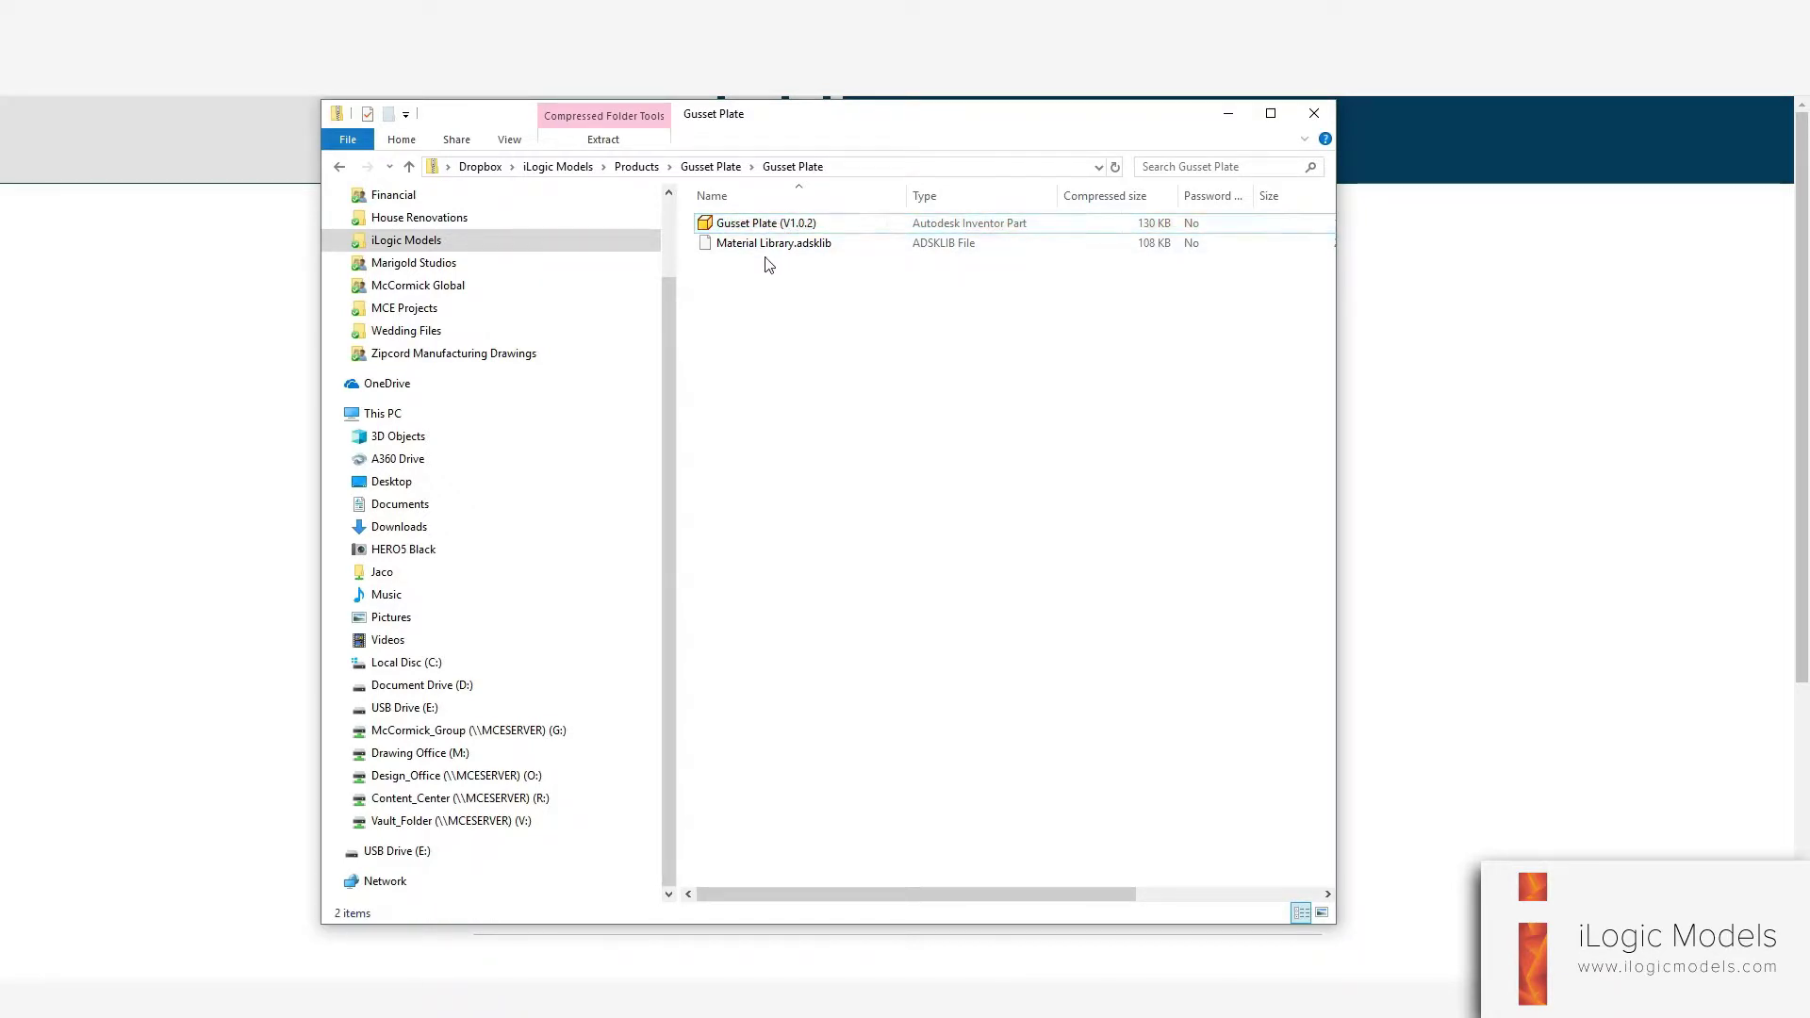
pyautogui.click(809, 247)
pyautogui.click(792, 313)
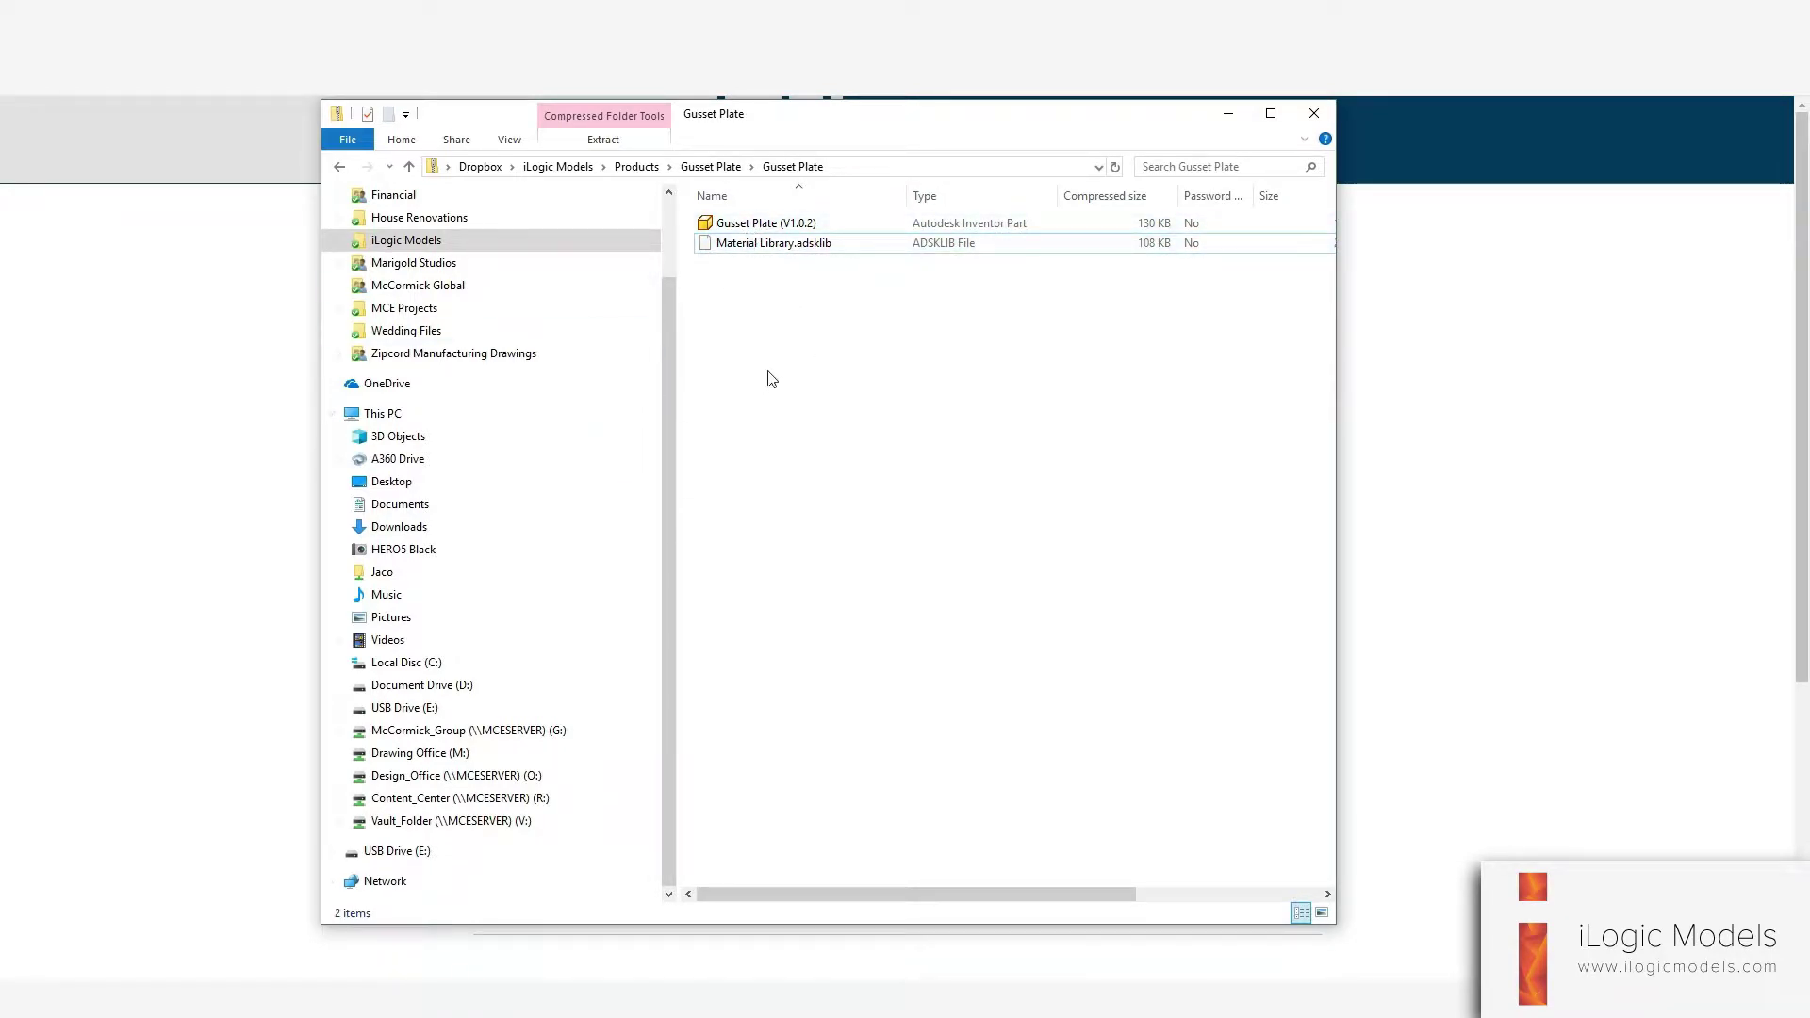
pyautogui.click(737, 245)
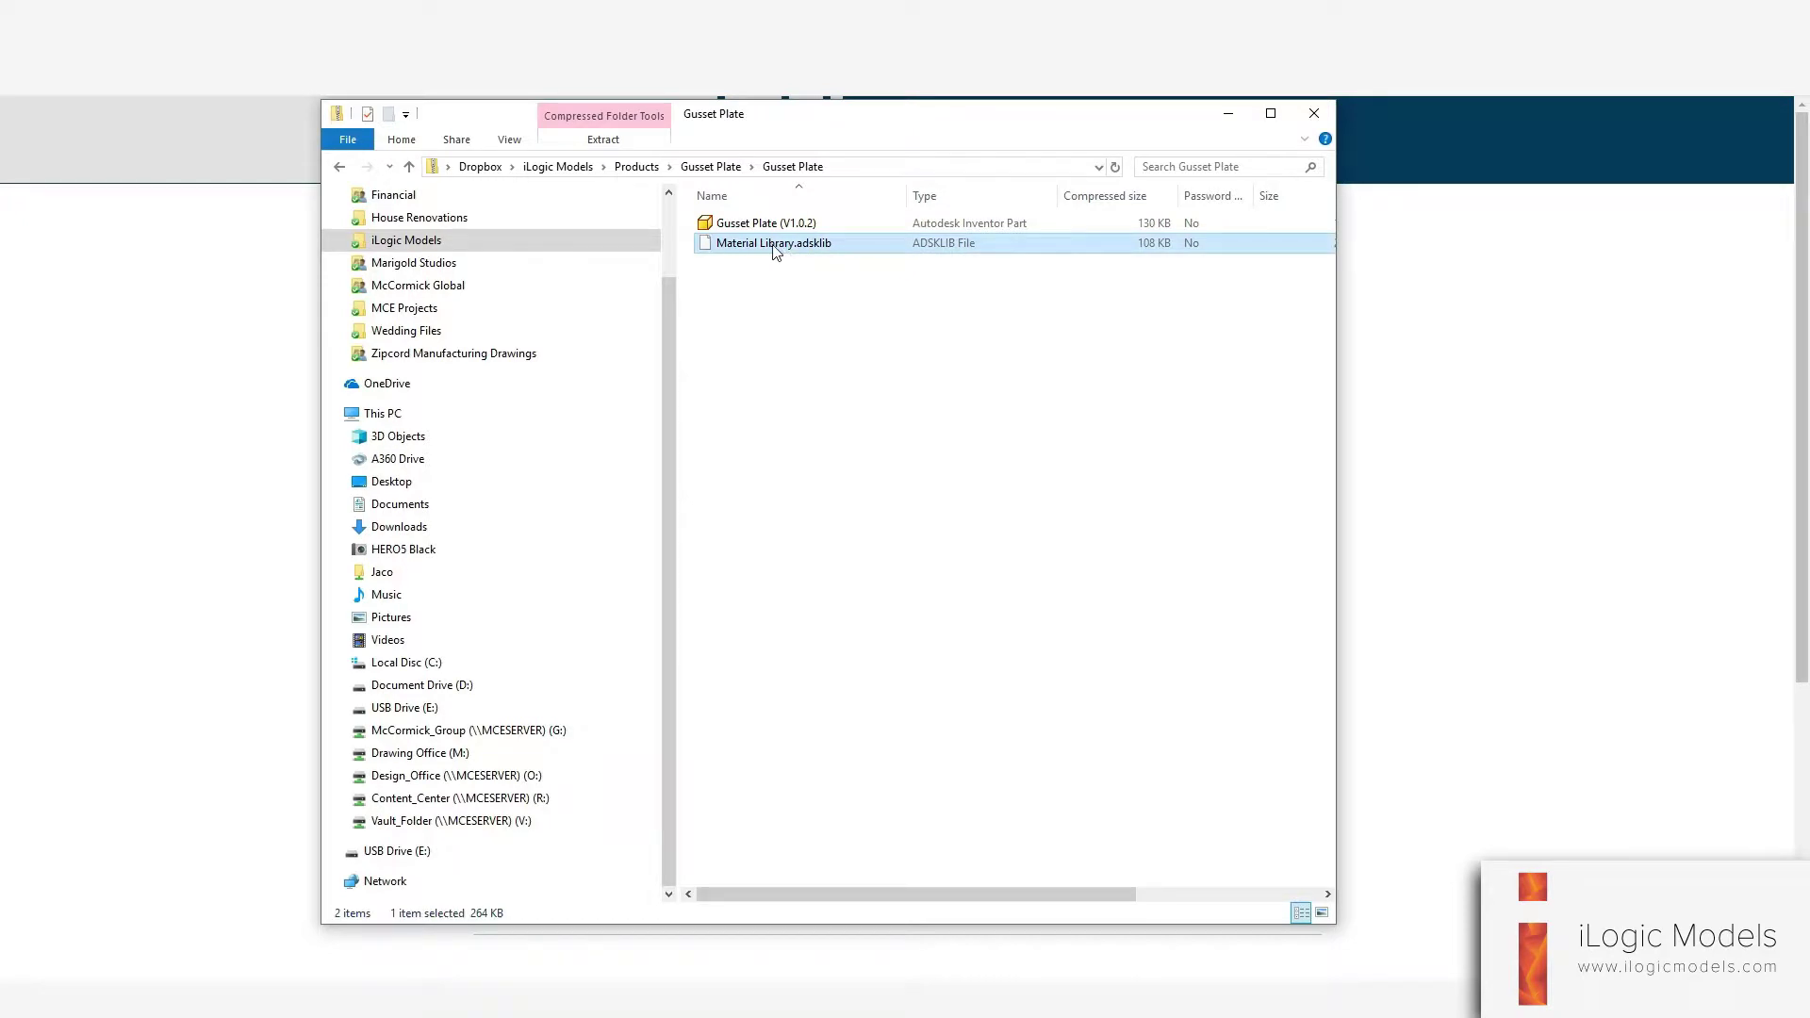
pyautogui.click(763, 226)
pyautogui.keyDown('ctrl'); pyautogui.click(760, 230); pyautogui.keyUp('ctrl')
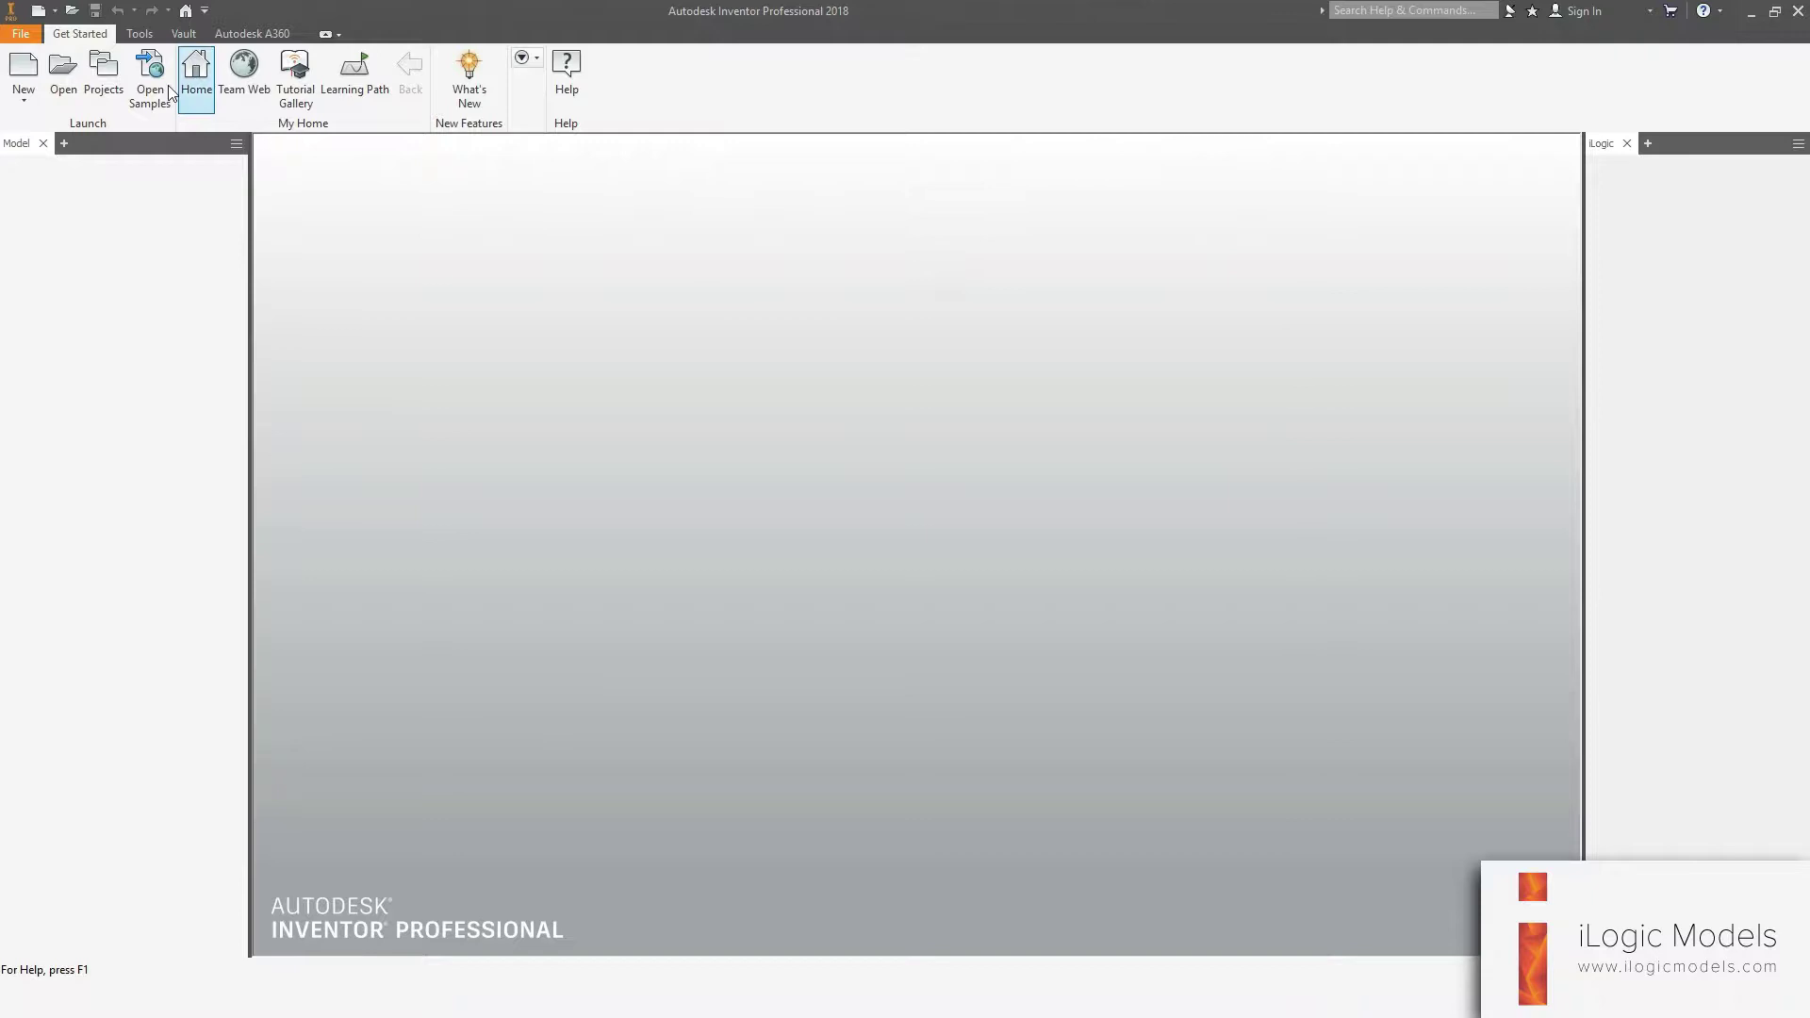
# Open Gusset Plate (V1.0.2) and close its Gusset Parameters form unchanged
pyautogui.click(63, 75)
pyautogui.doubleClick(846, 445)
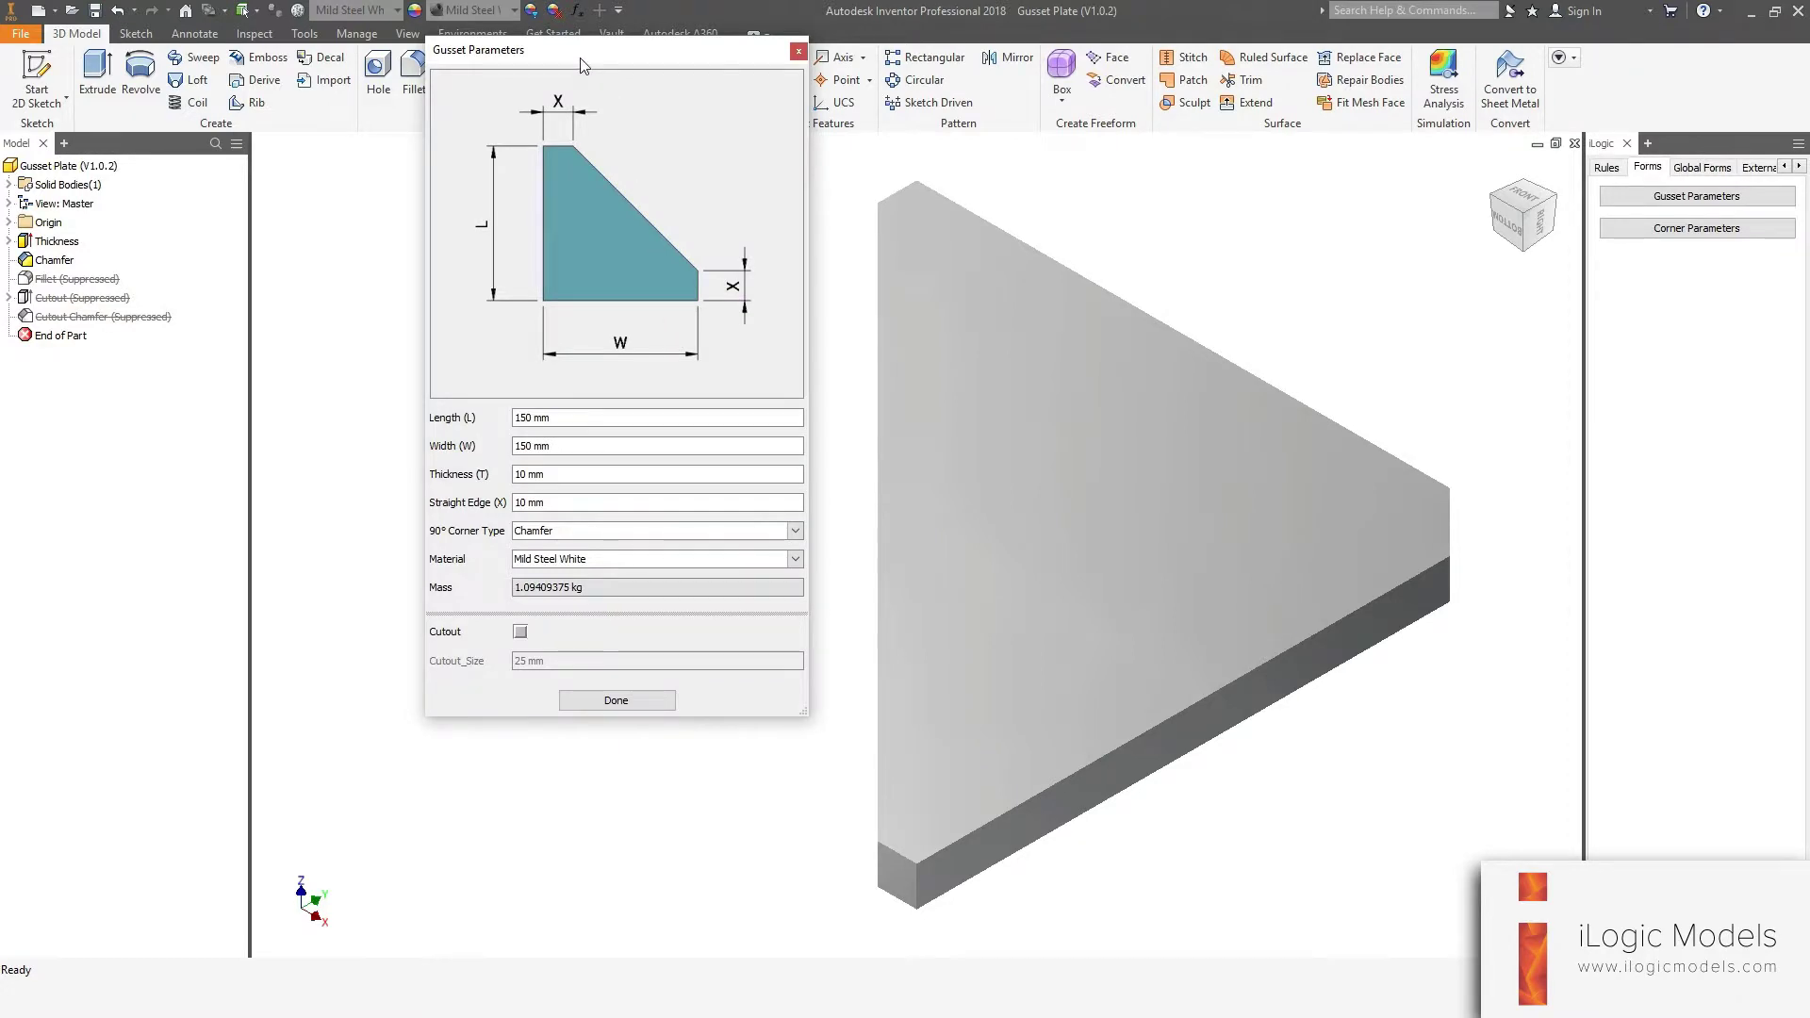
pyautogui.moveTo(581, 64); pyautogui.dragTo(716, 171)
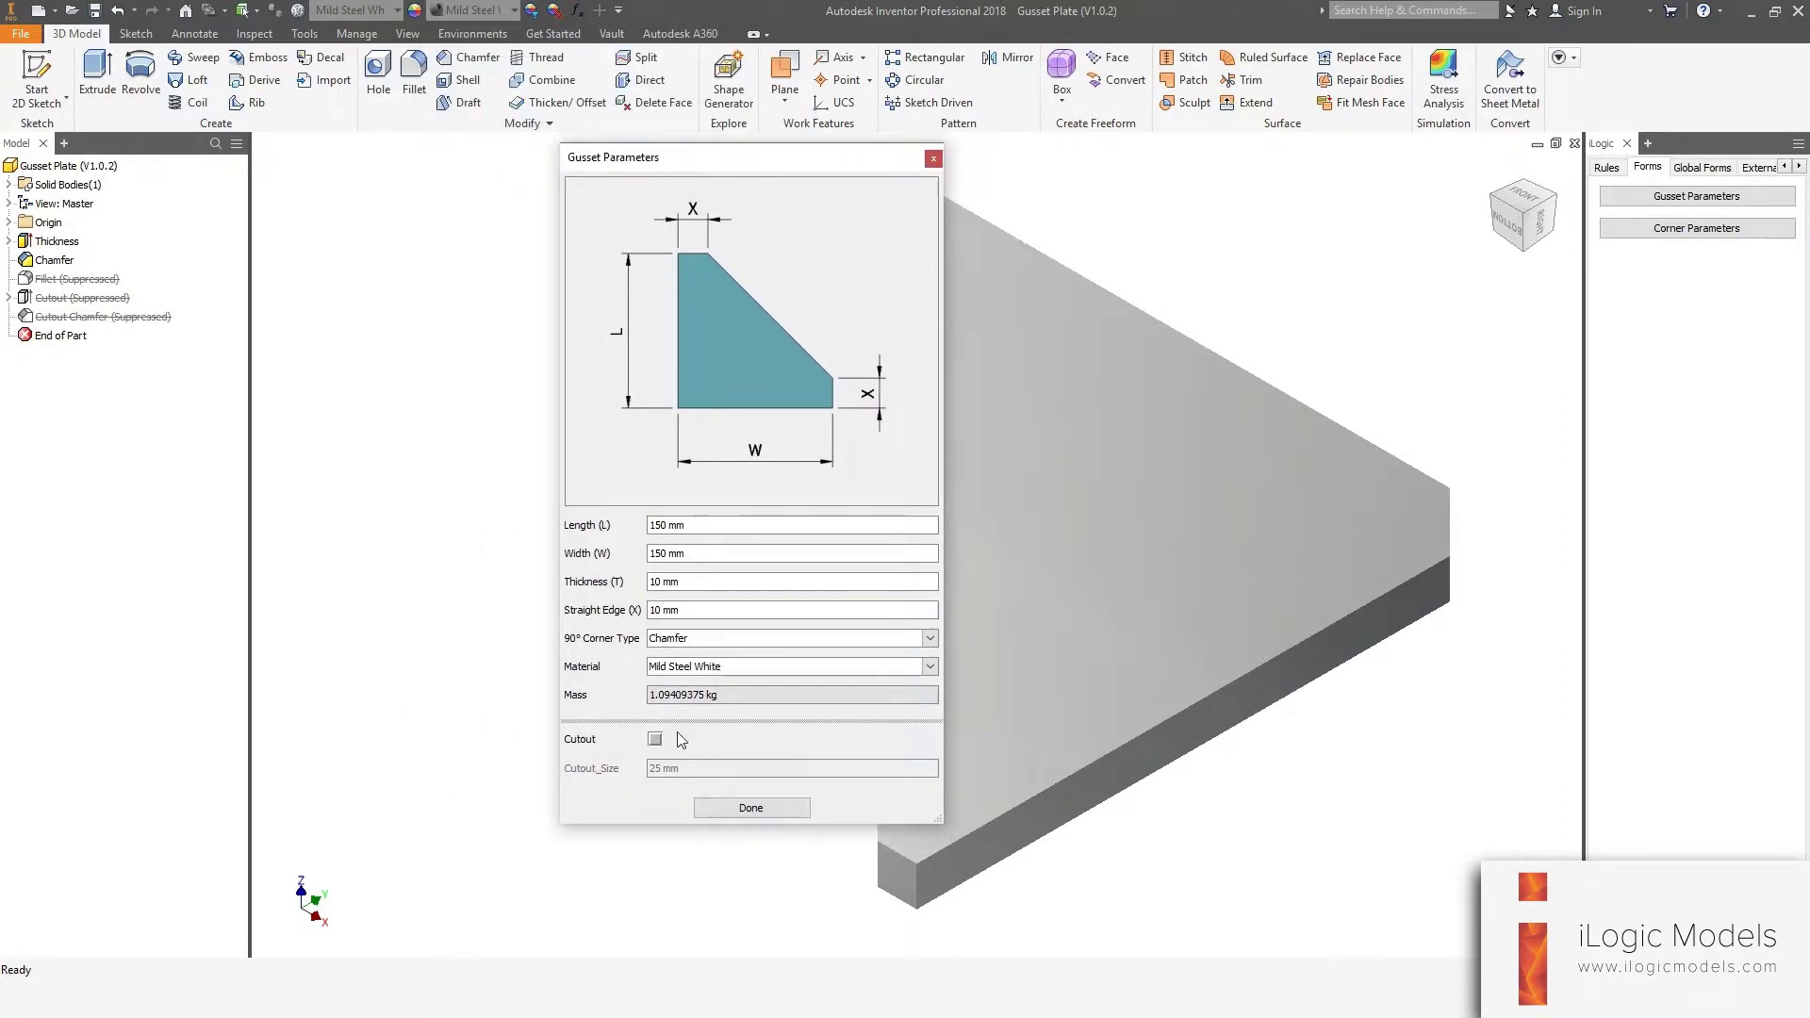
pyautogui.click(747, 808)
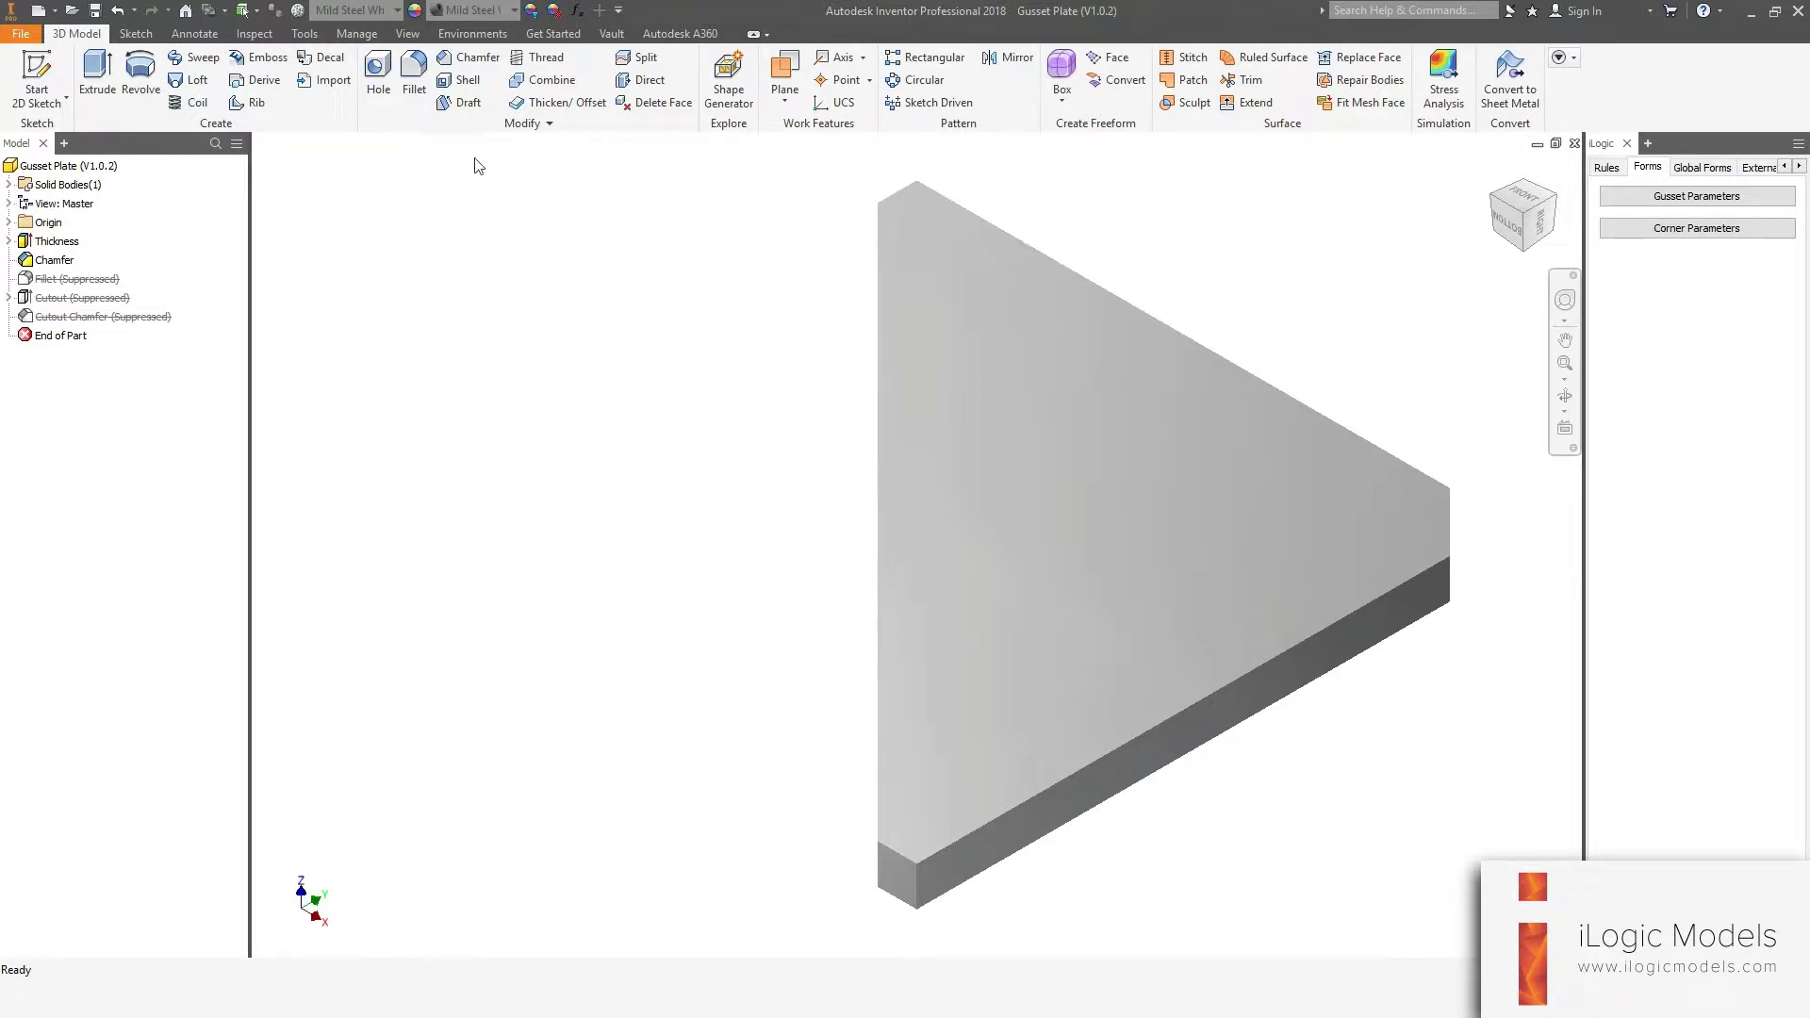
# Load Material Library.adsklib from Templates into the Material Browser, then close the browser
pyautogui.click(299, 13)
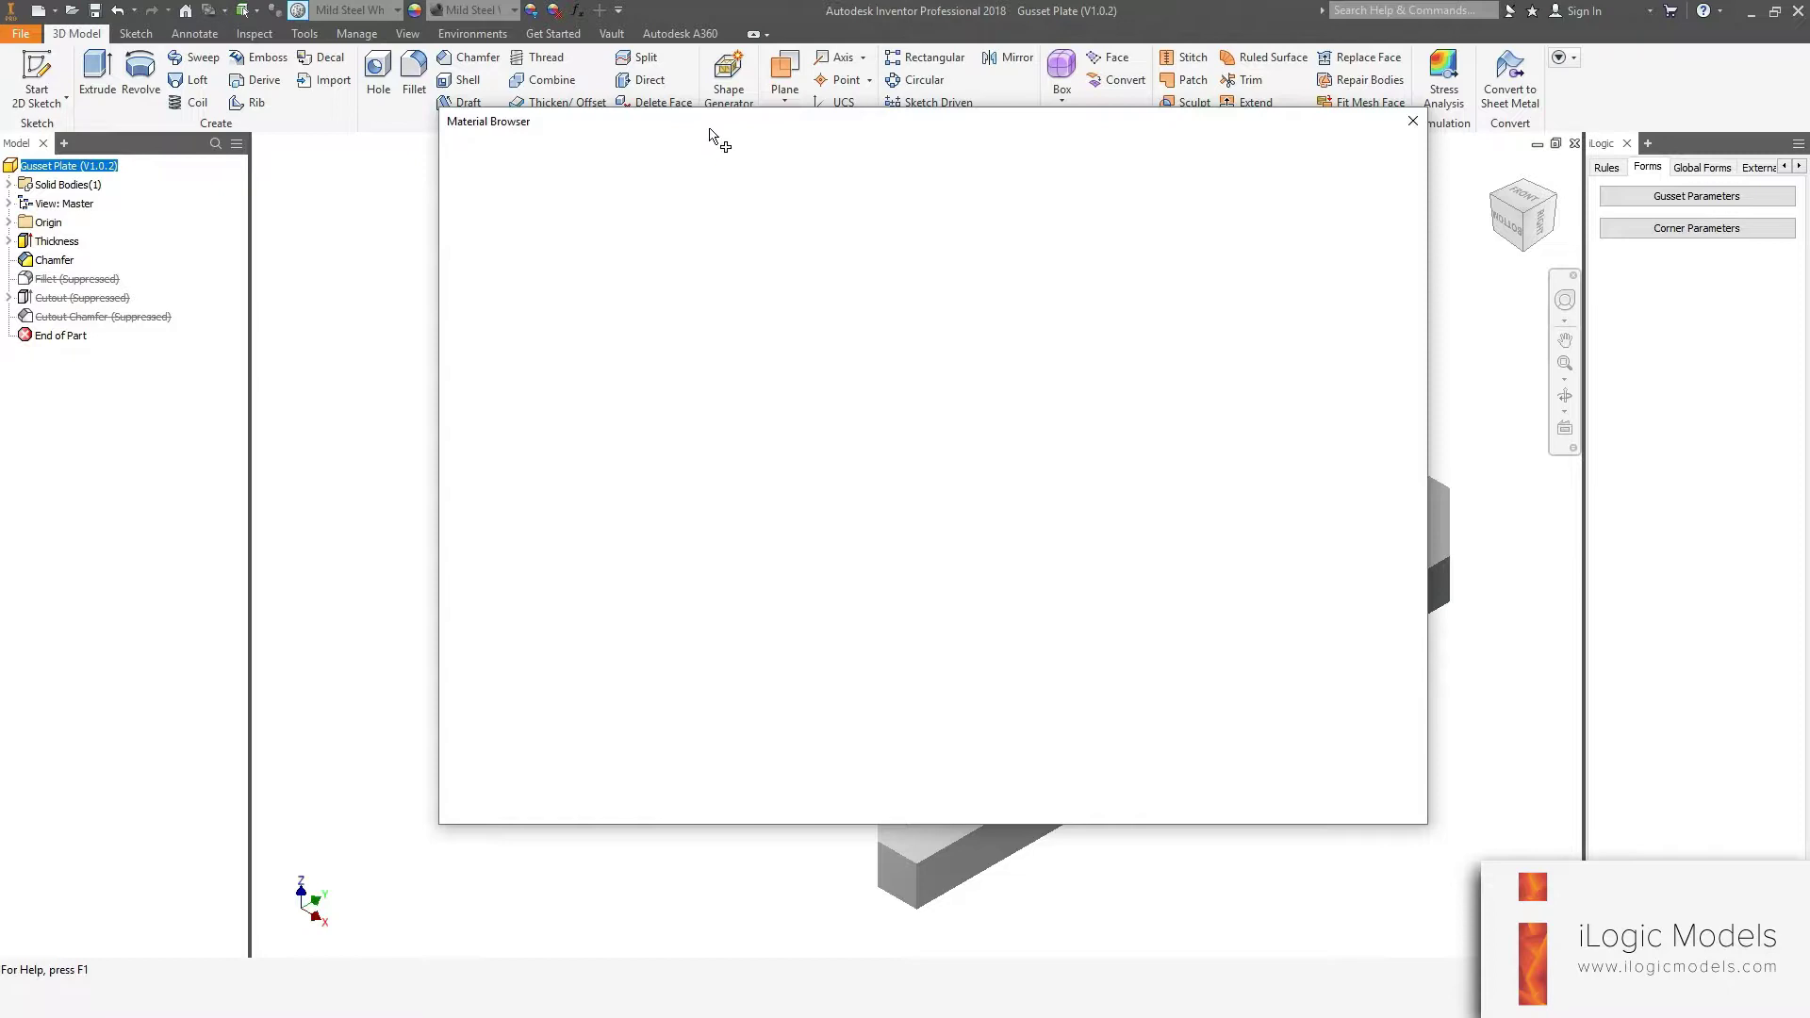
pyautogui.click(454, 813)
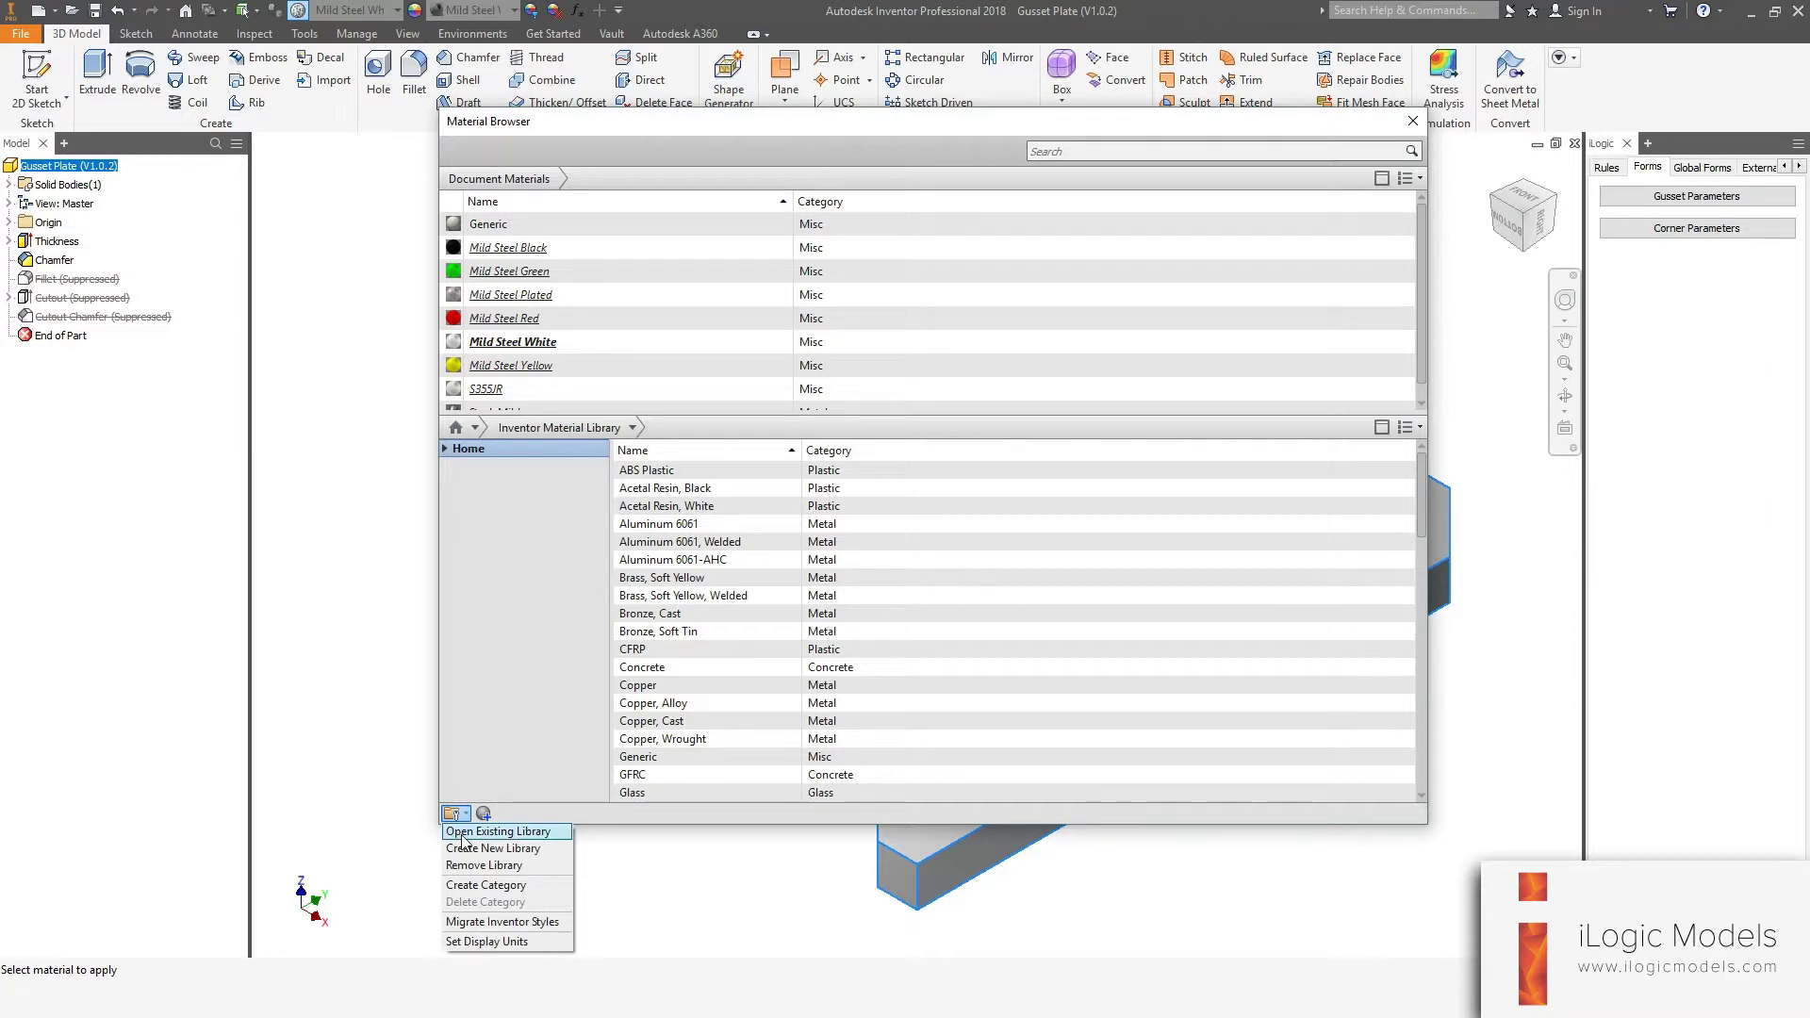
pyautogui.click(476, 838)
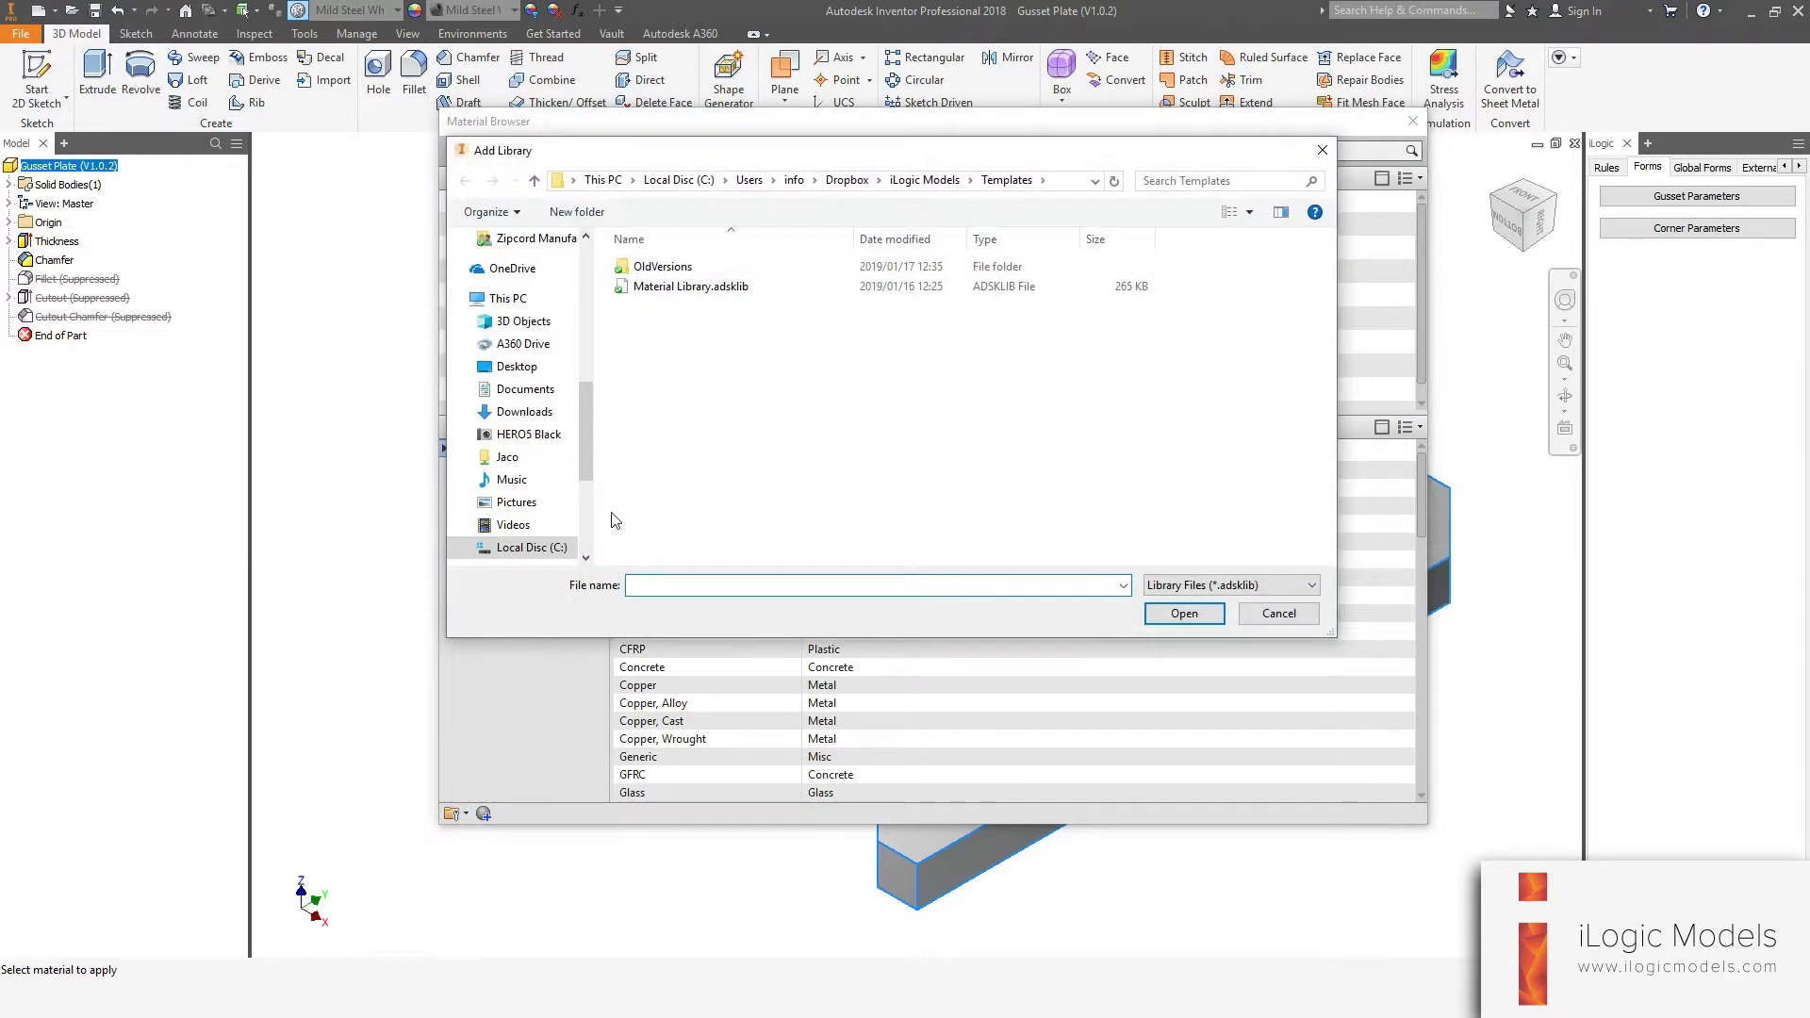
pyautogui.click(675, 290)
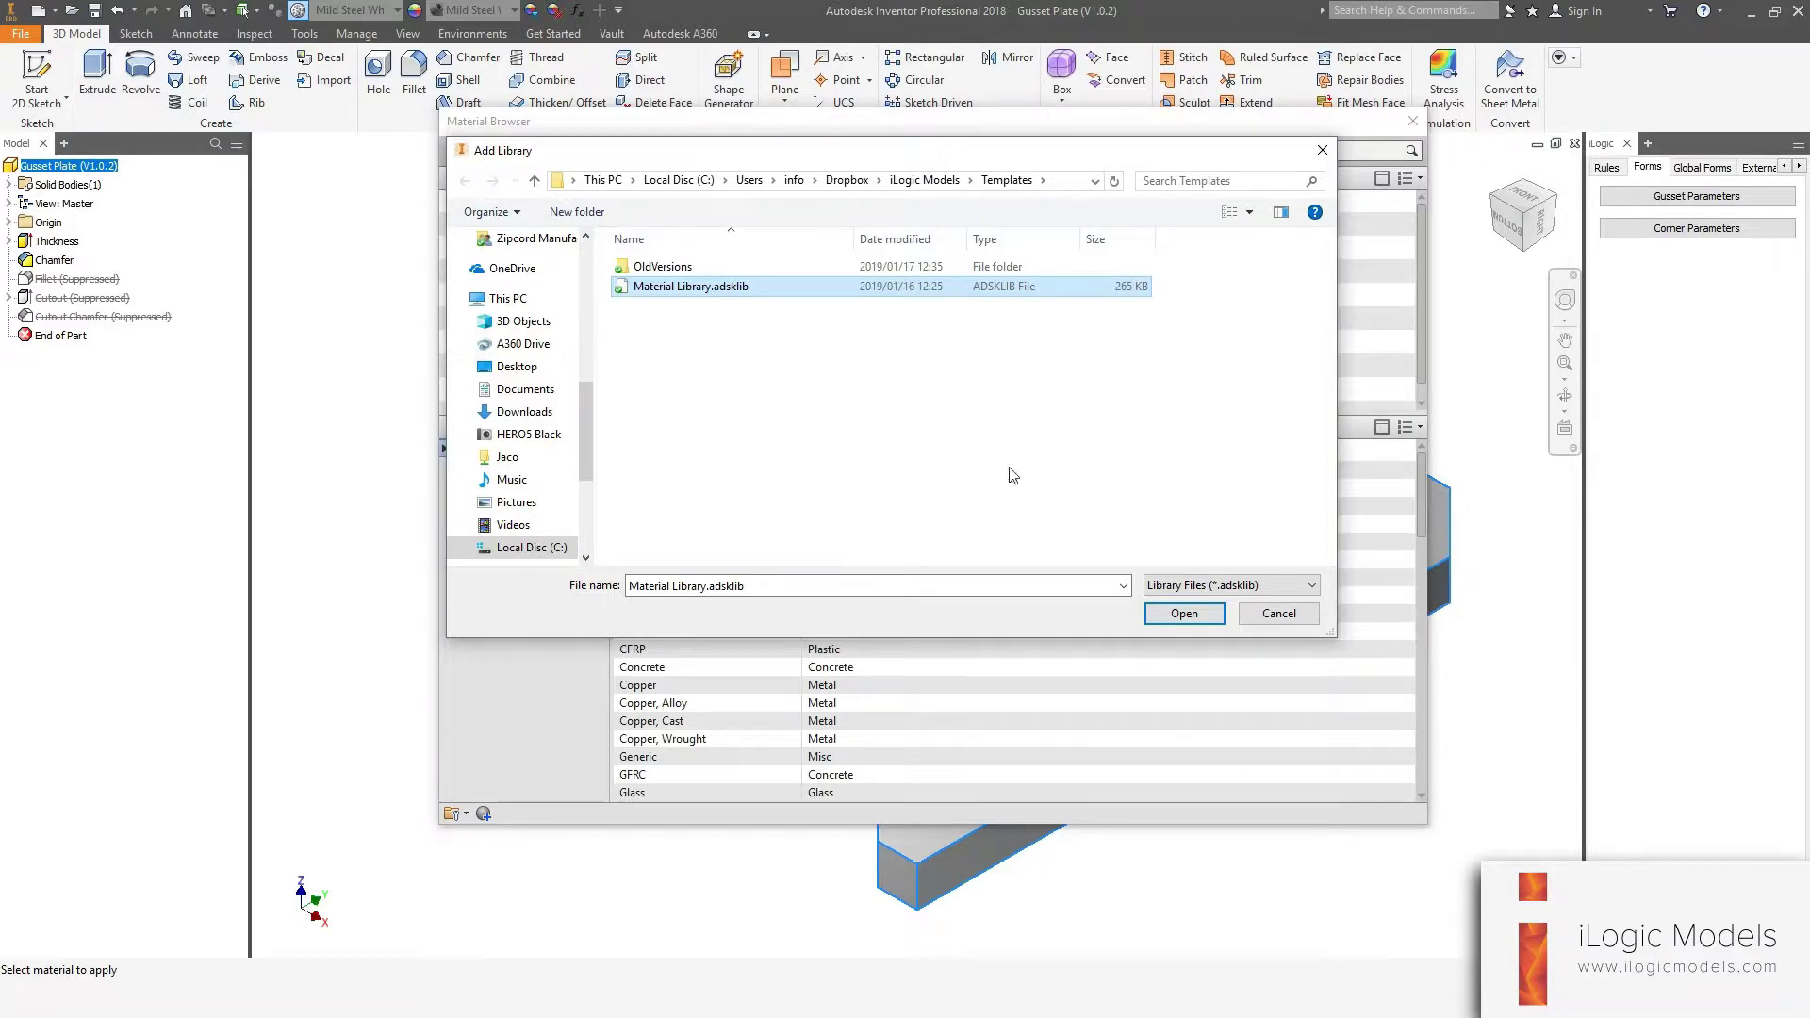
pyautogui.click(1184, 613)
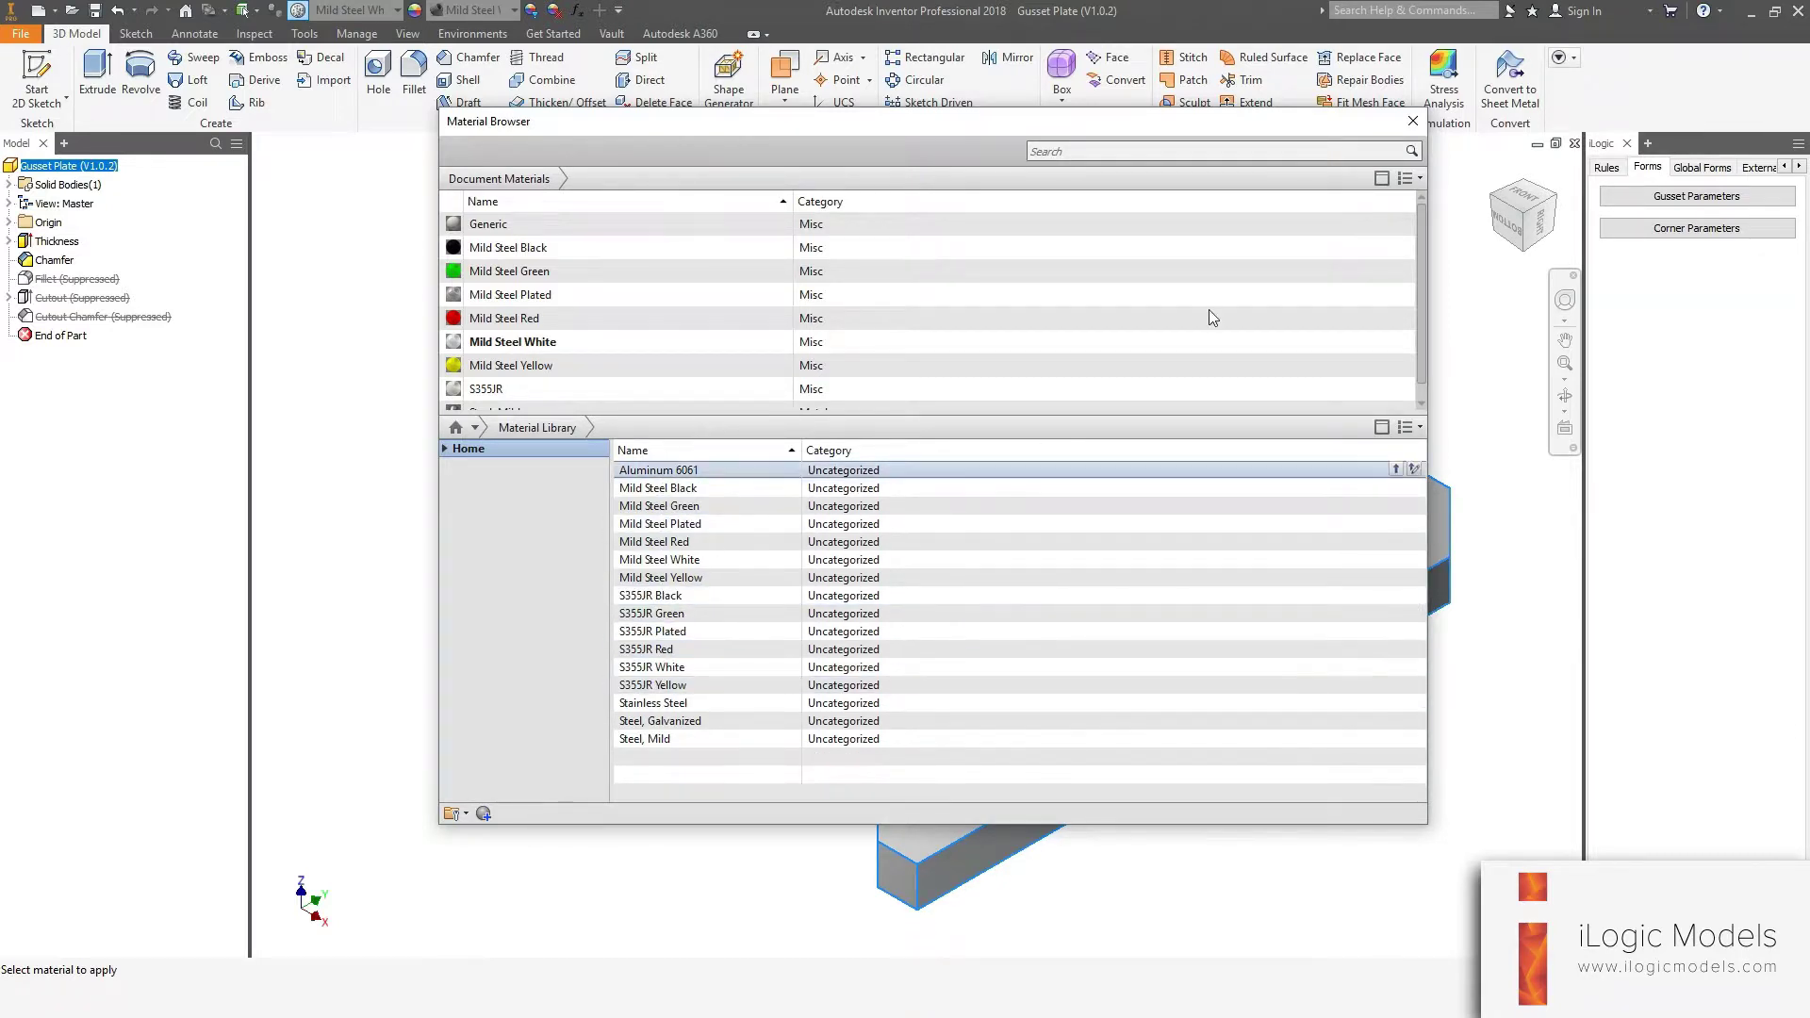
pyautogui.click(1411, 120)
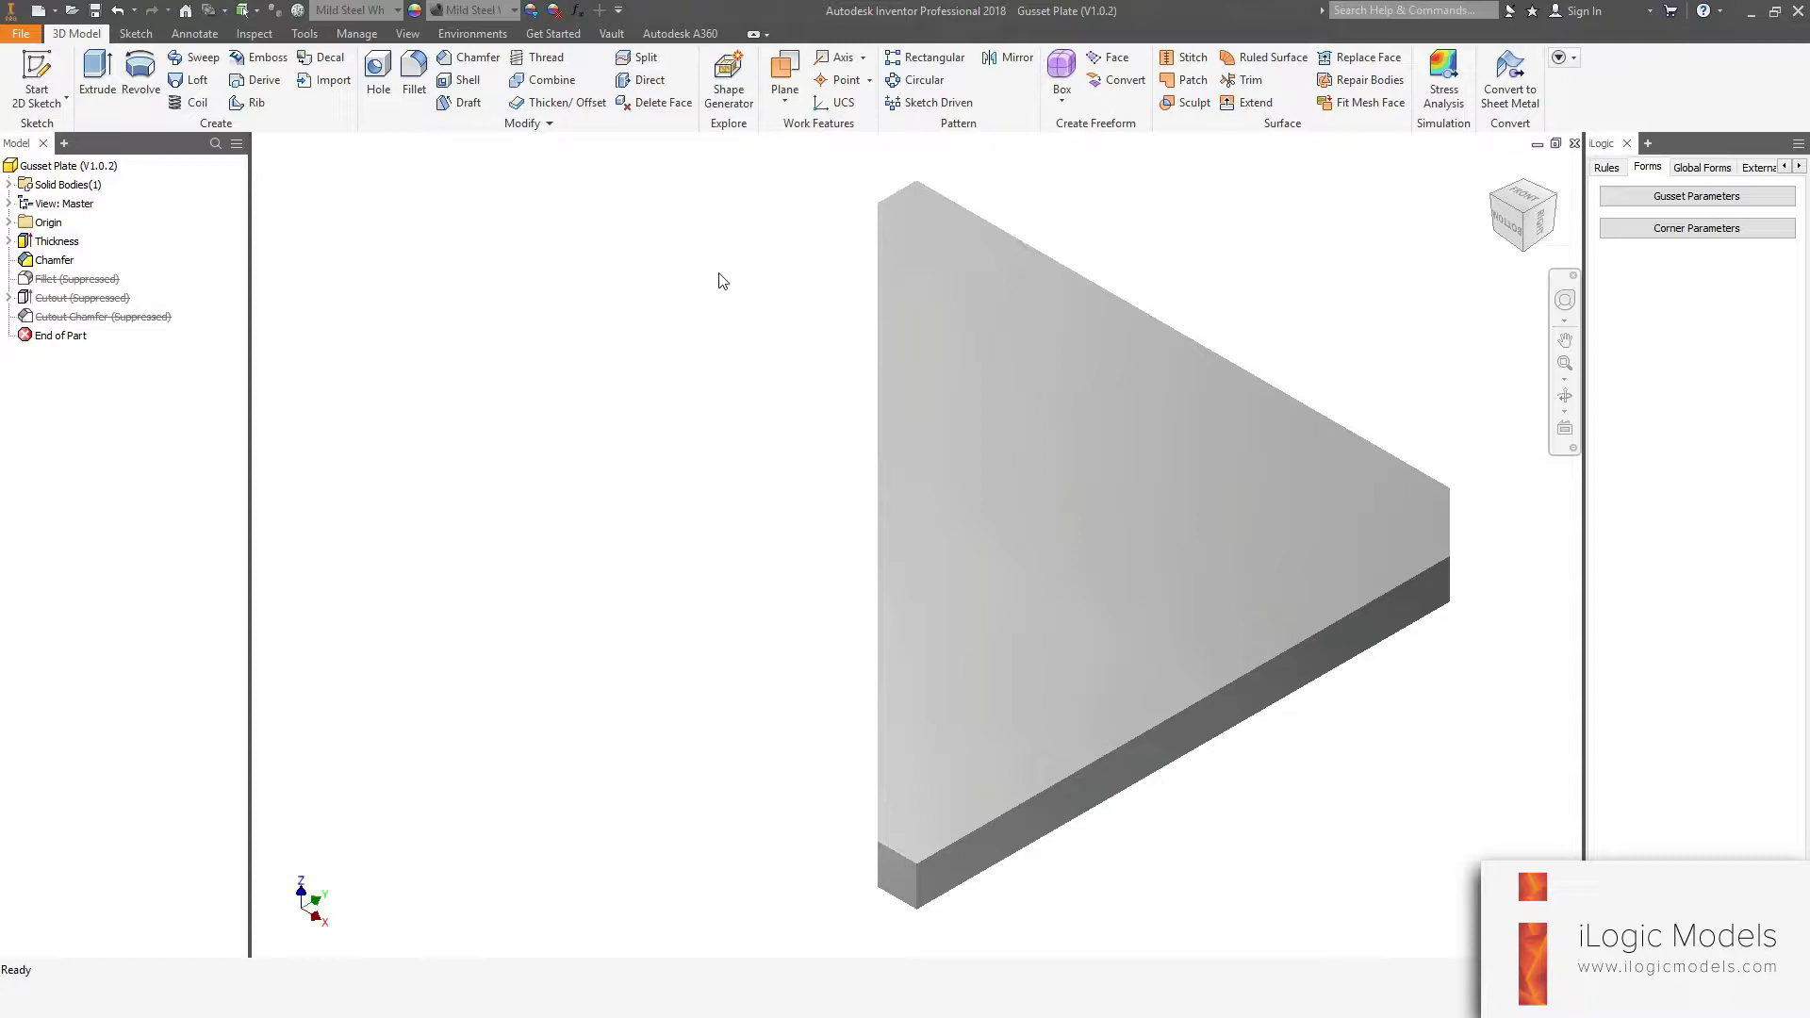
# Close the Gusset Plate part and select both downloaded files in File Explorer
pyautogui.click(1574, 143)
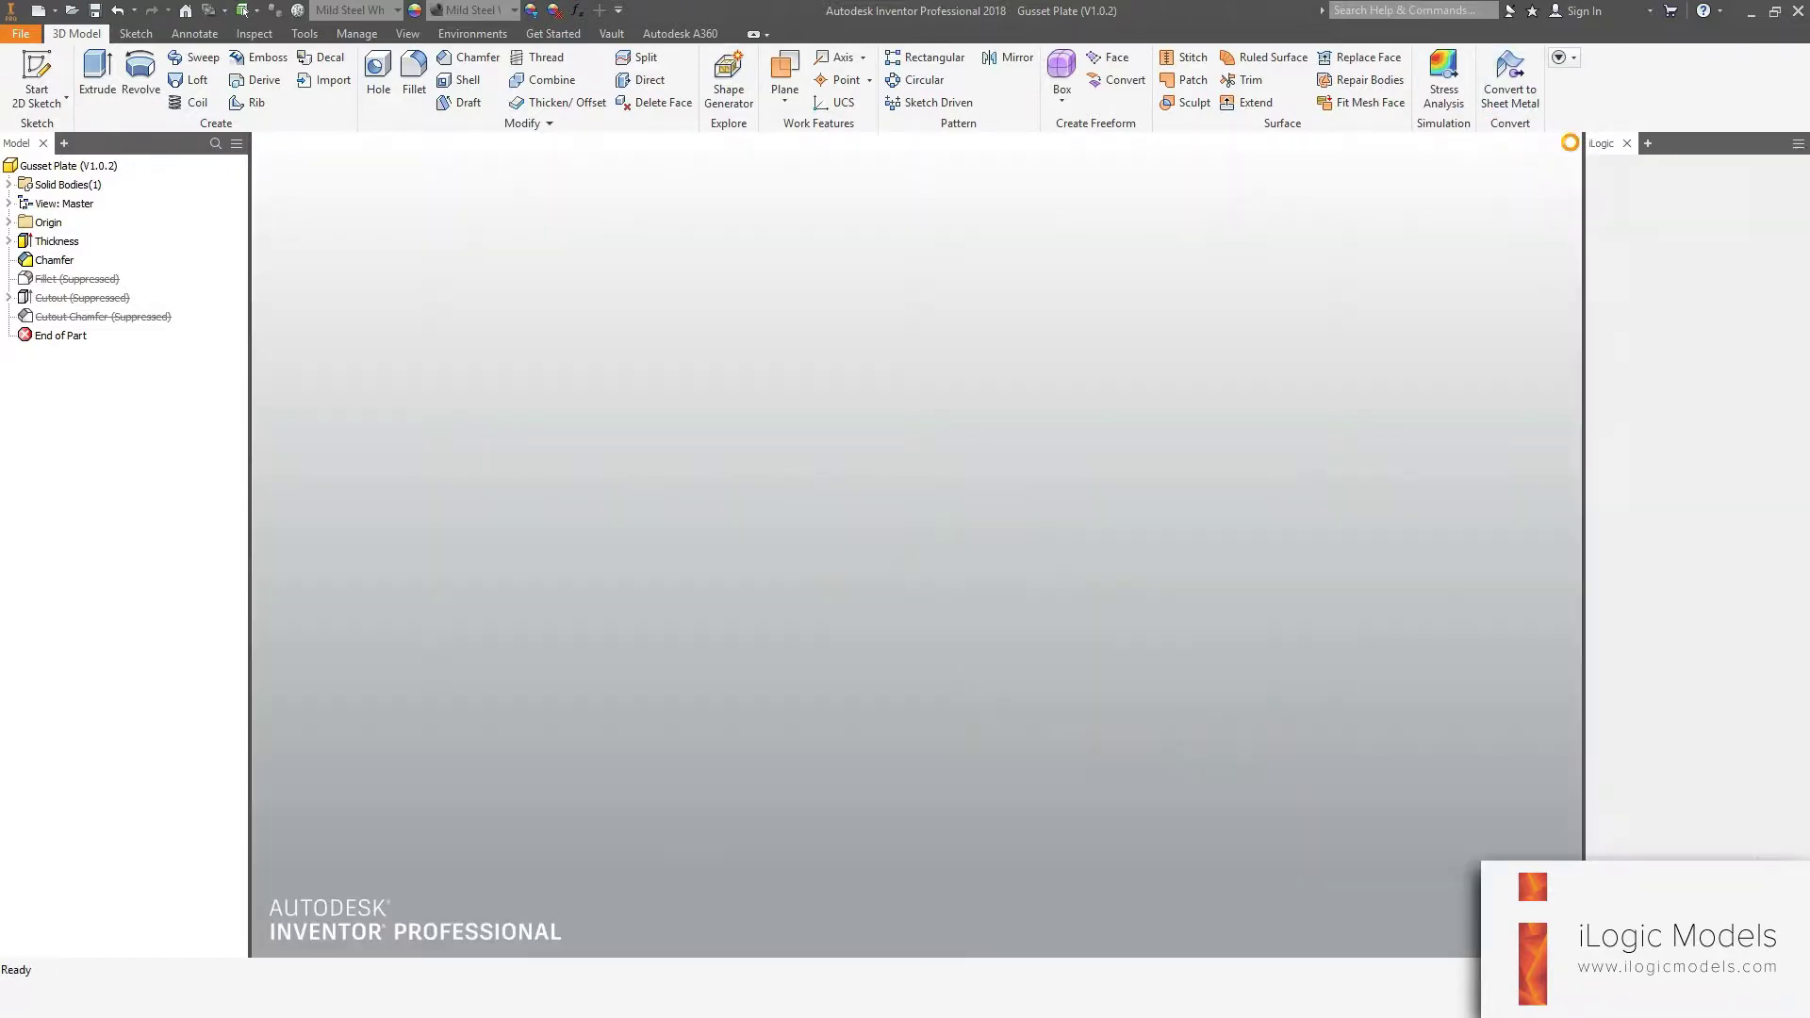
pyautogui.hotkey('alt', 'Tab')
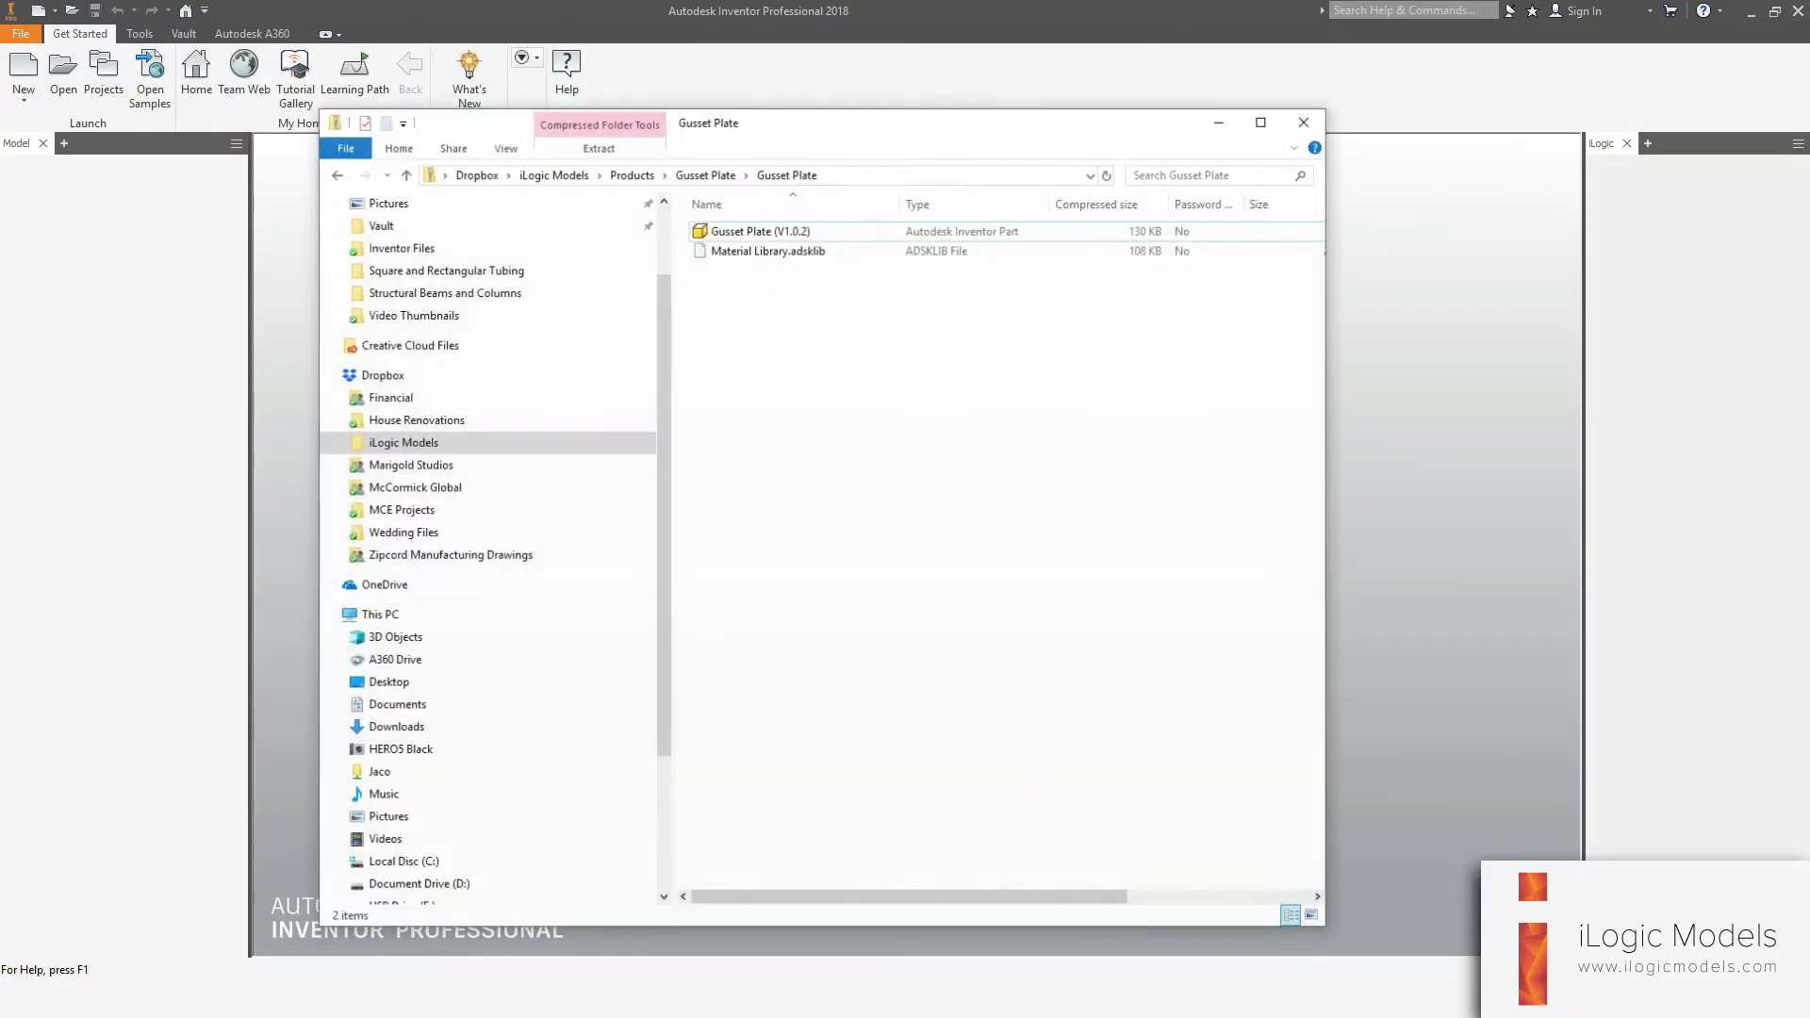
pyautogui.hotkey('ctrl', 'a')
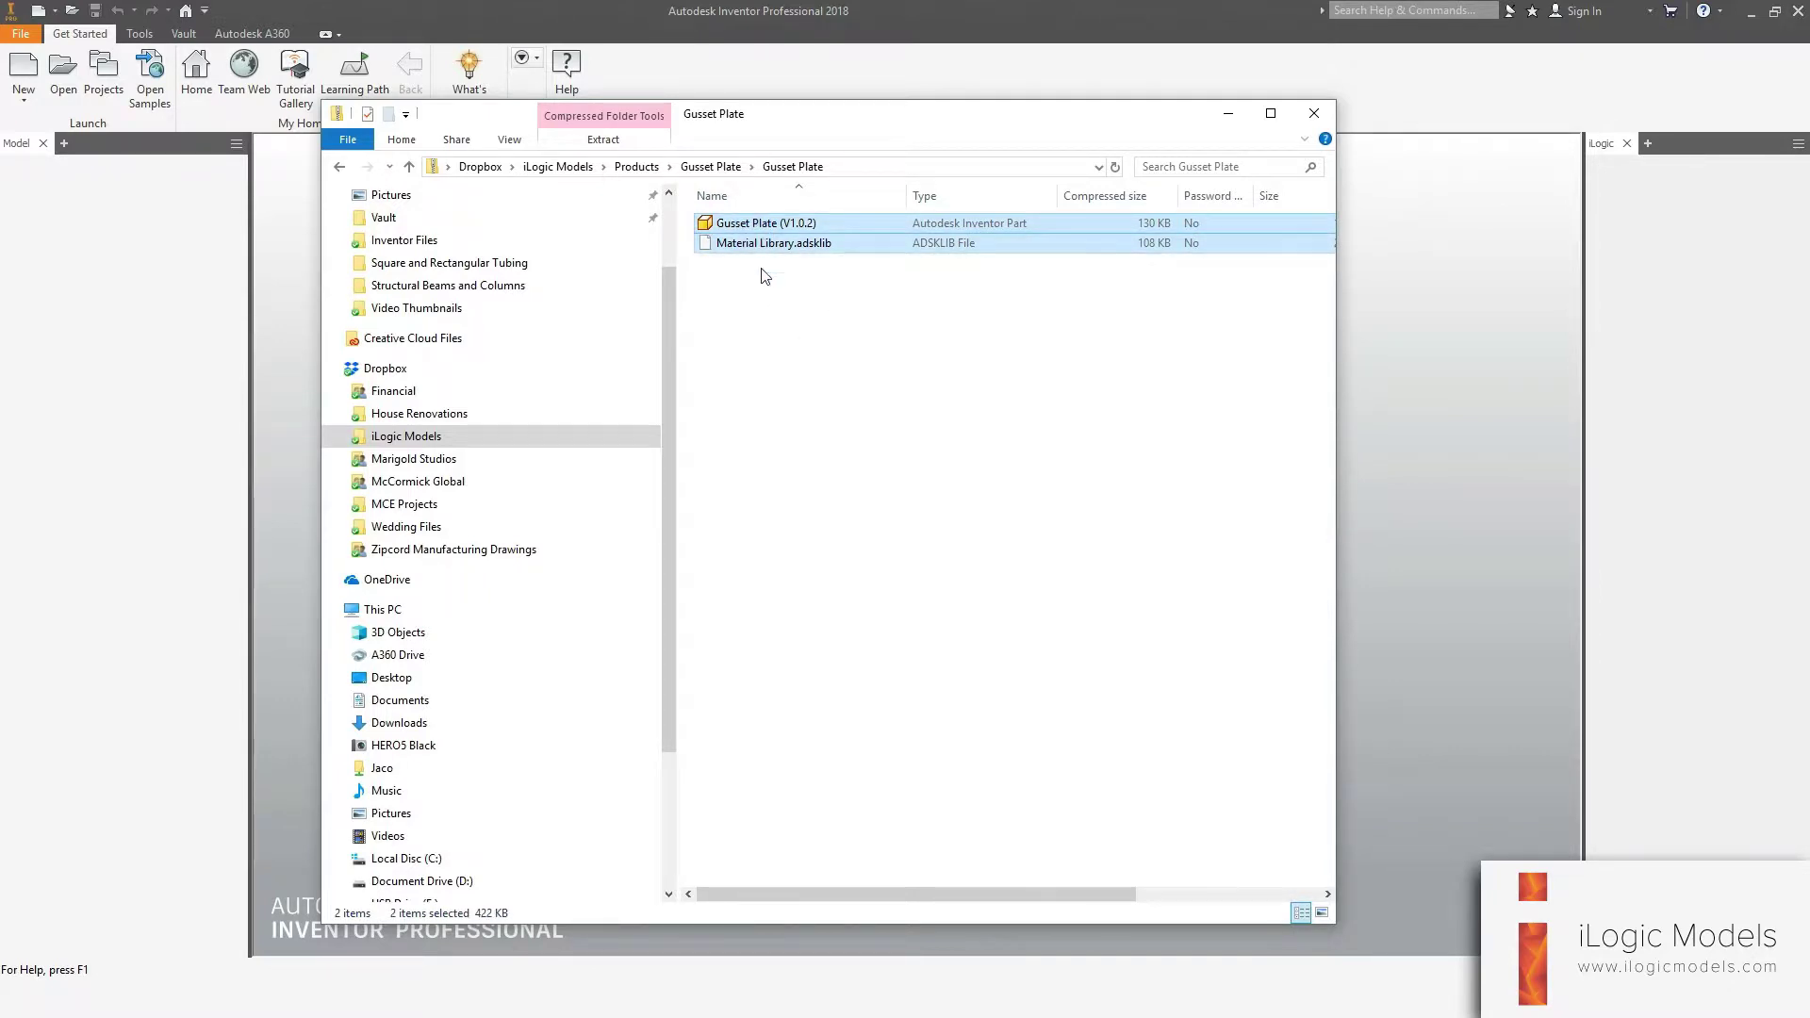
# Copy the Templates path from the project's Folder Options, then close the Projects dialog
pyautogui.click(639, 10)
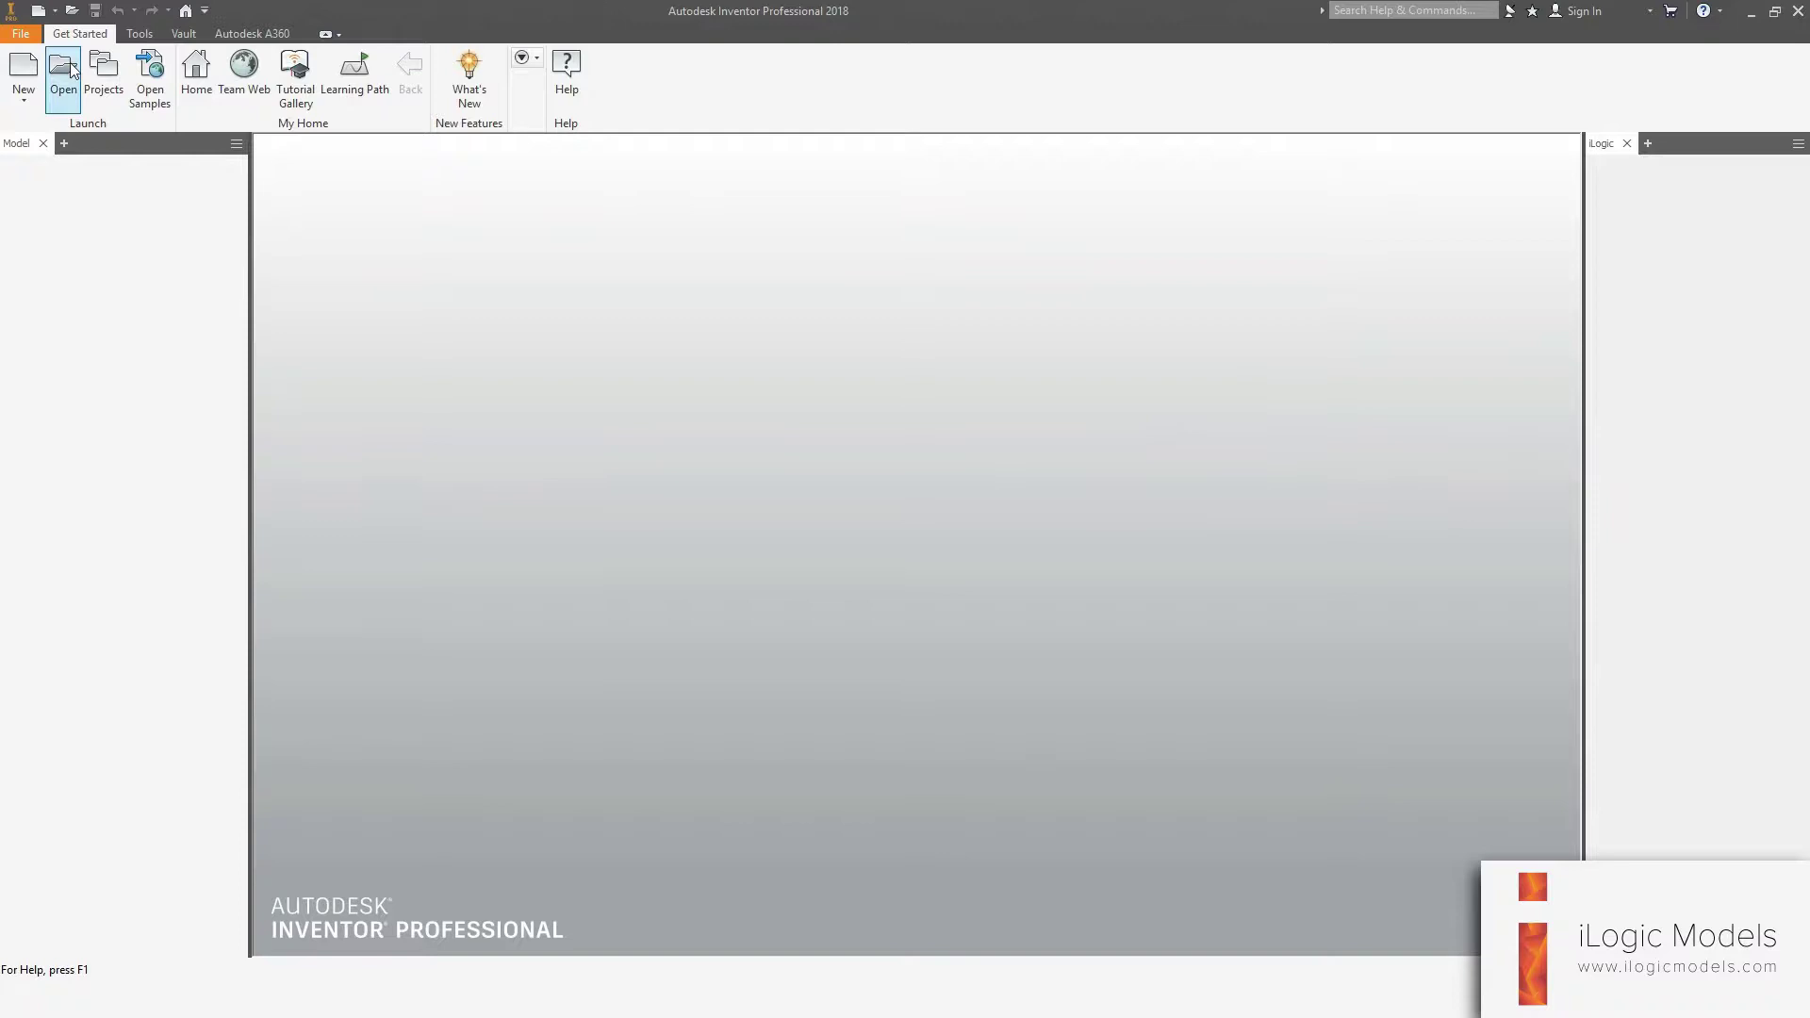
pyautogui.click(101, 75)
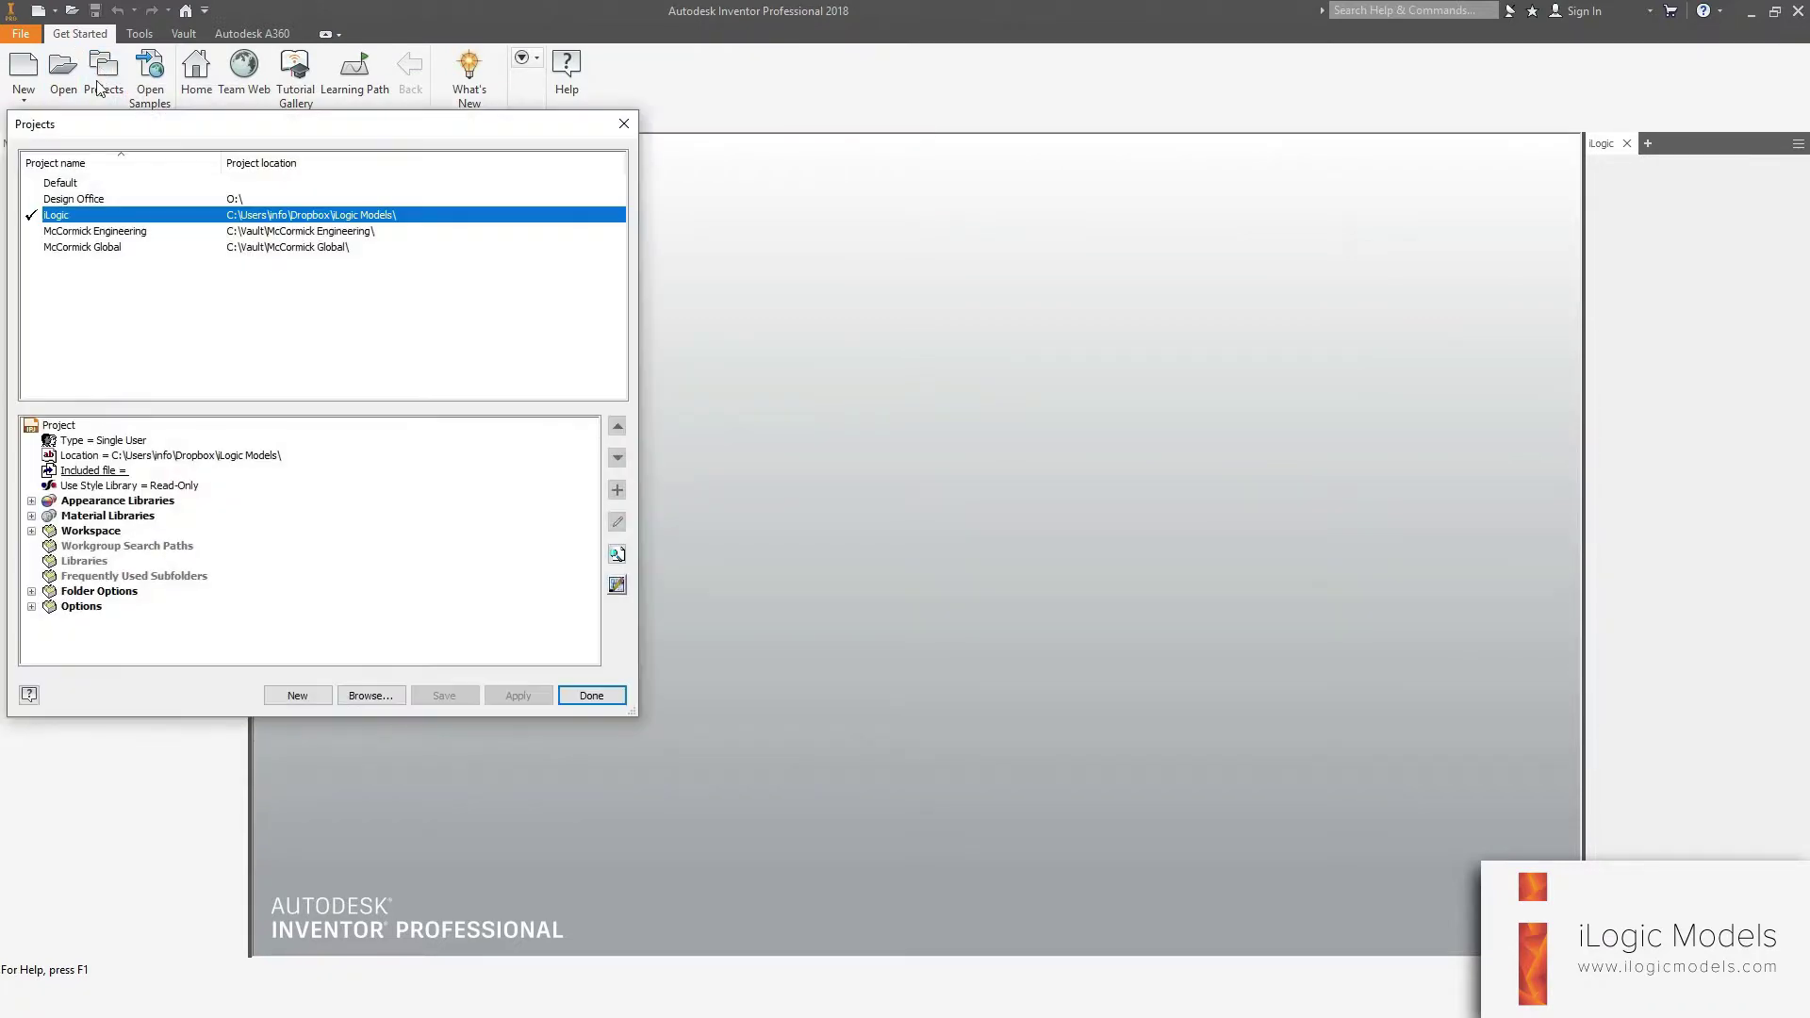
pyautogui.click(31, 591)
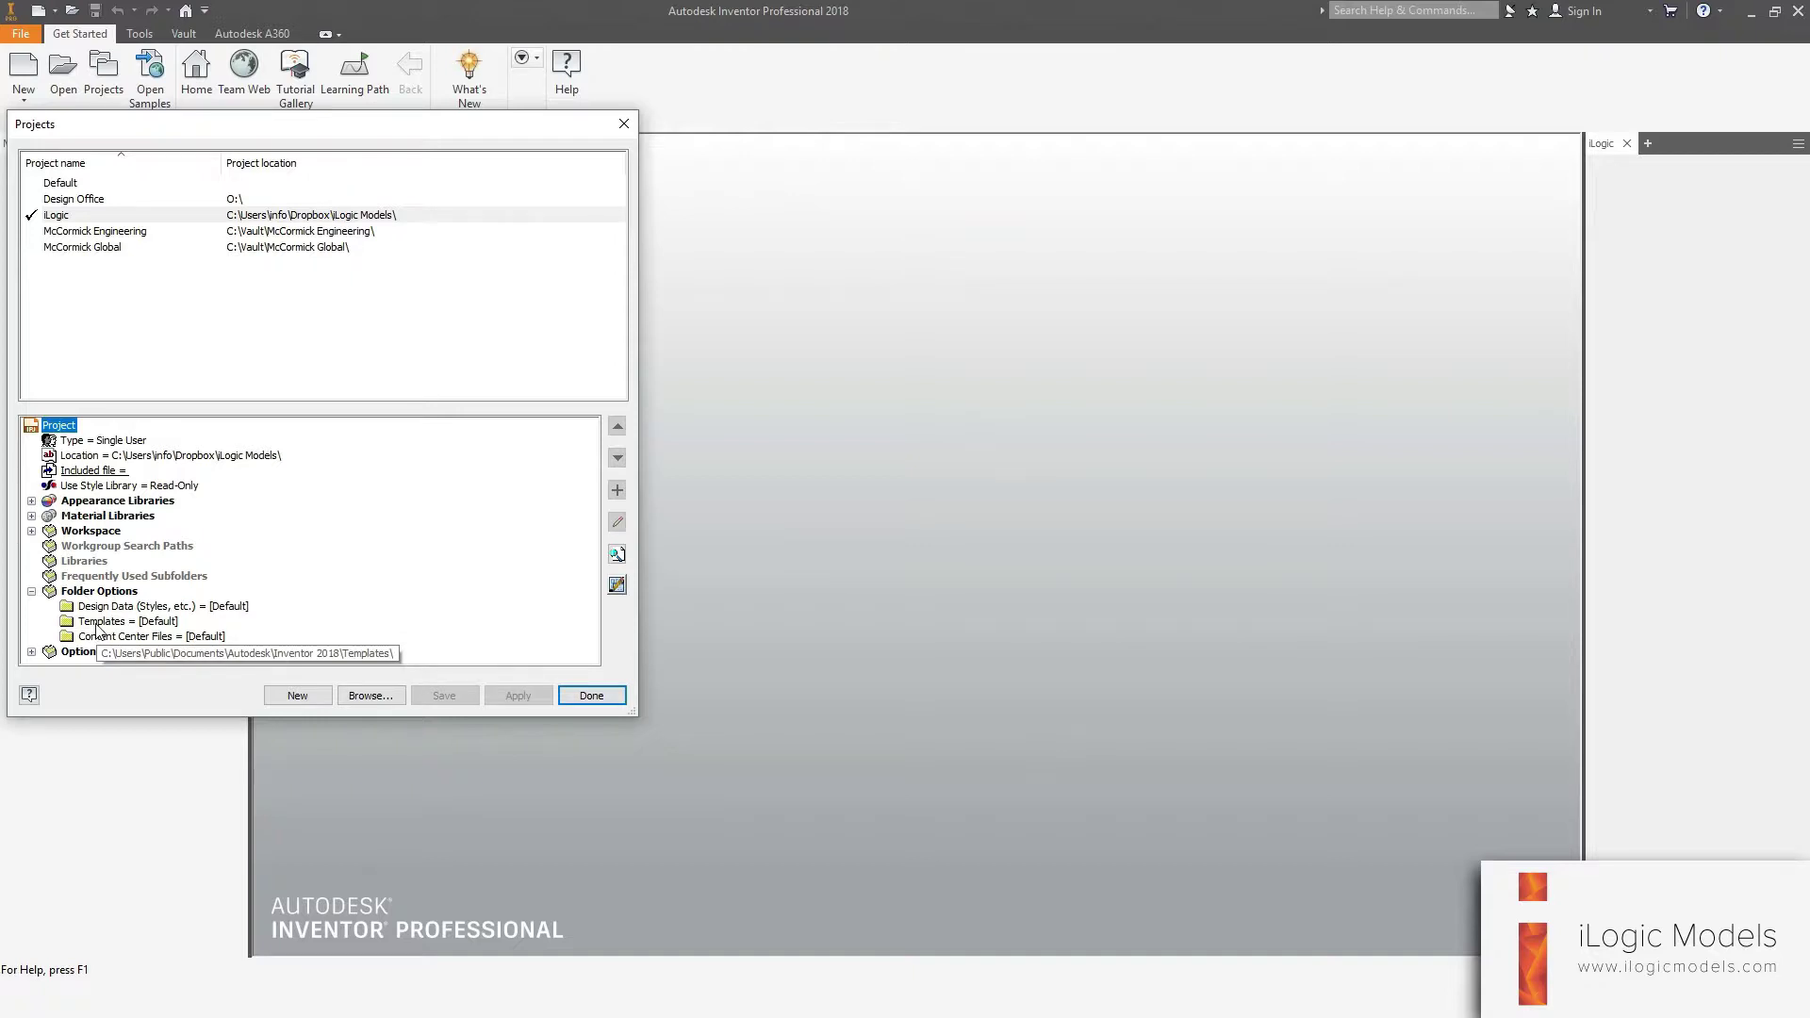
pyautogui.click(98, 624)
pyautogui.rightClick(98, 623)
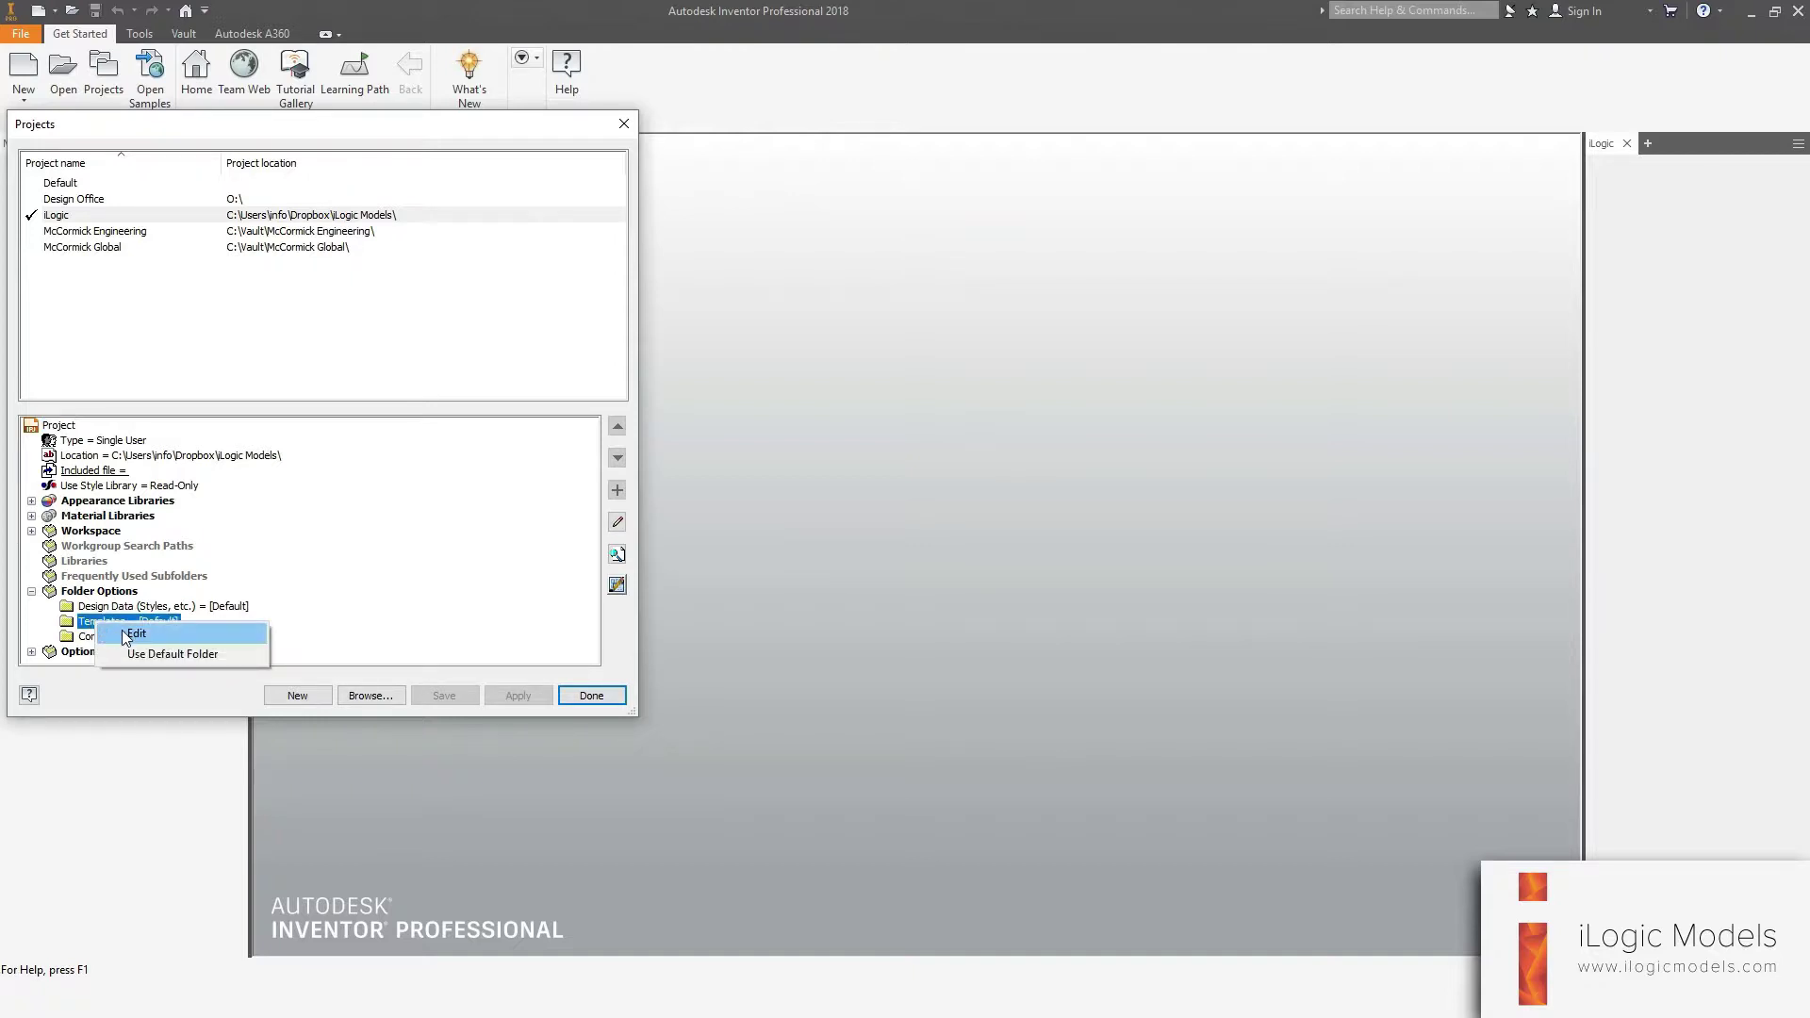
pyautogui.click(126, 634)
pyautogui.hotkey('ctrl', 'c')
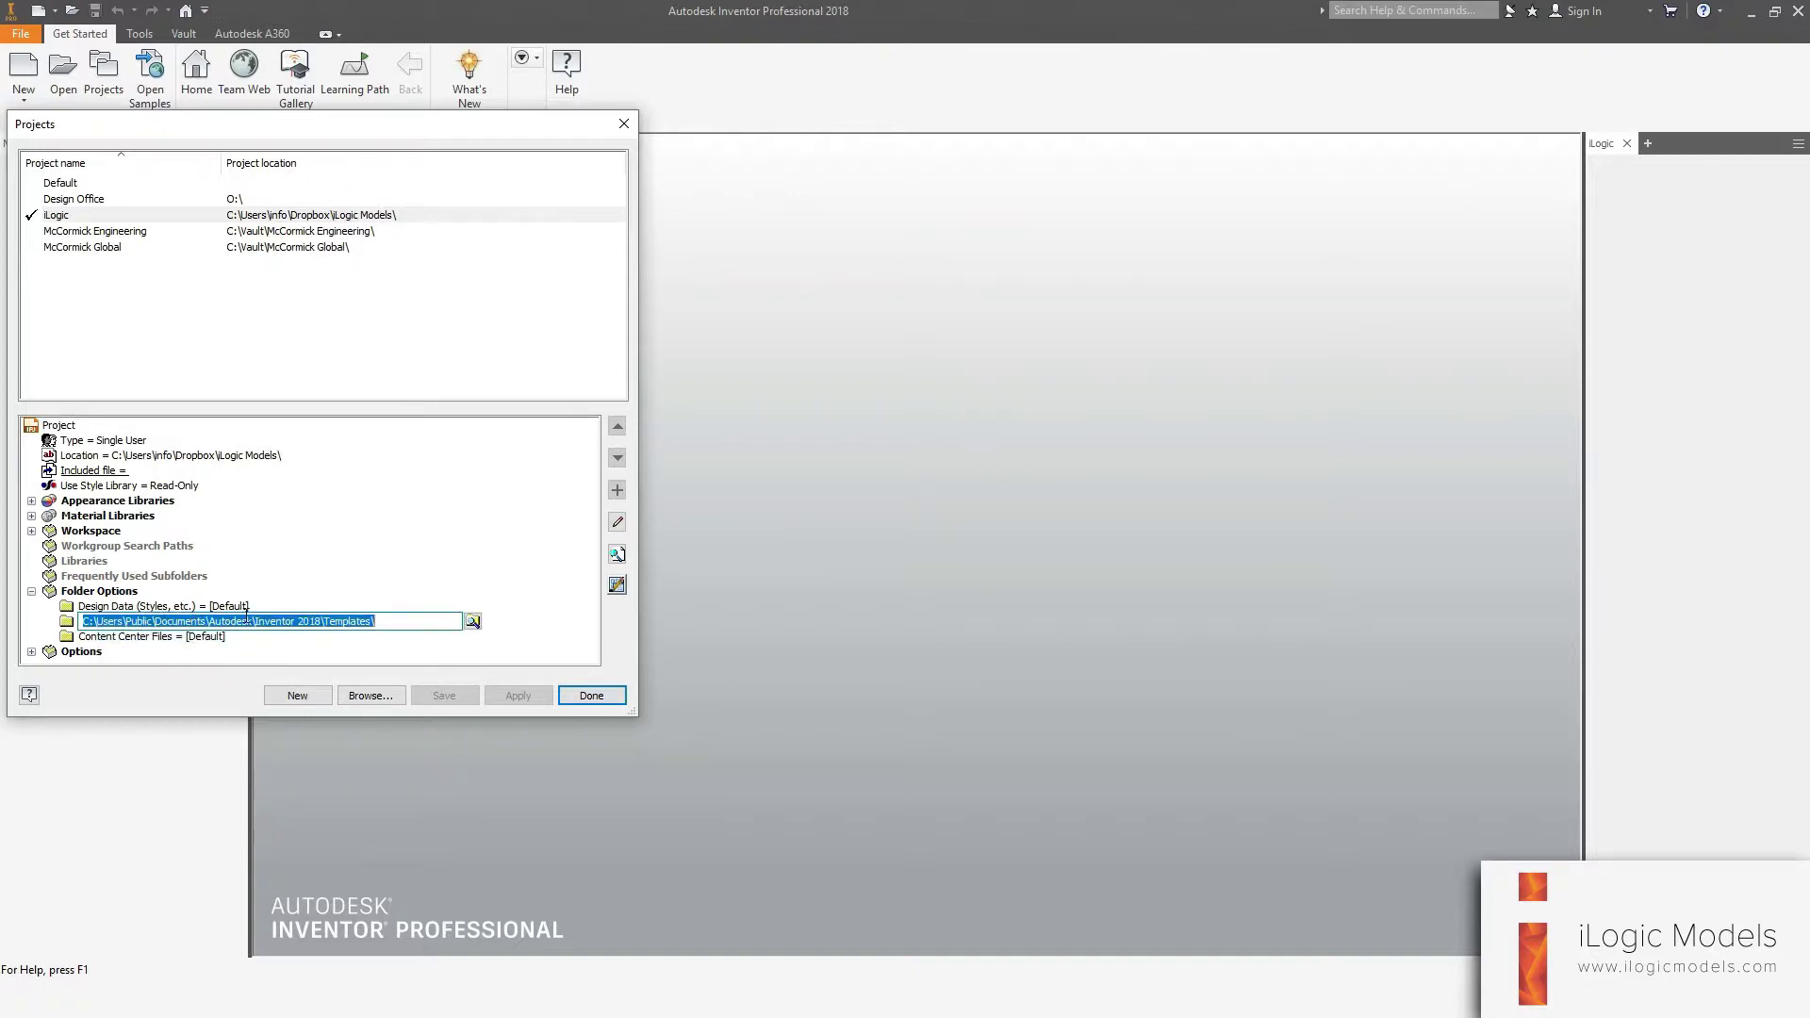
pyautogui.press('Escape')
pyautogui.click(590, 697)
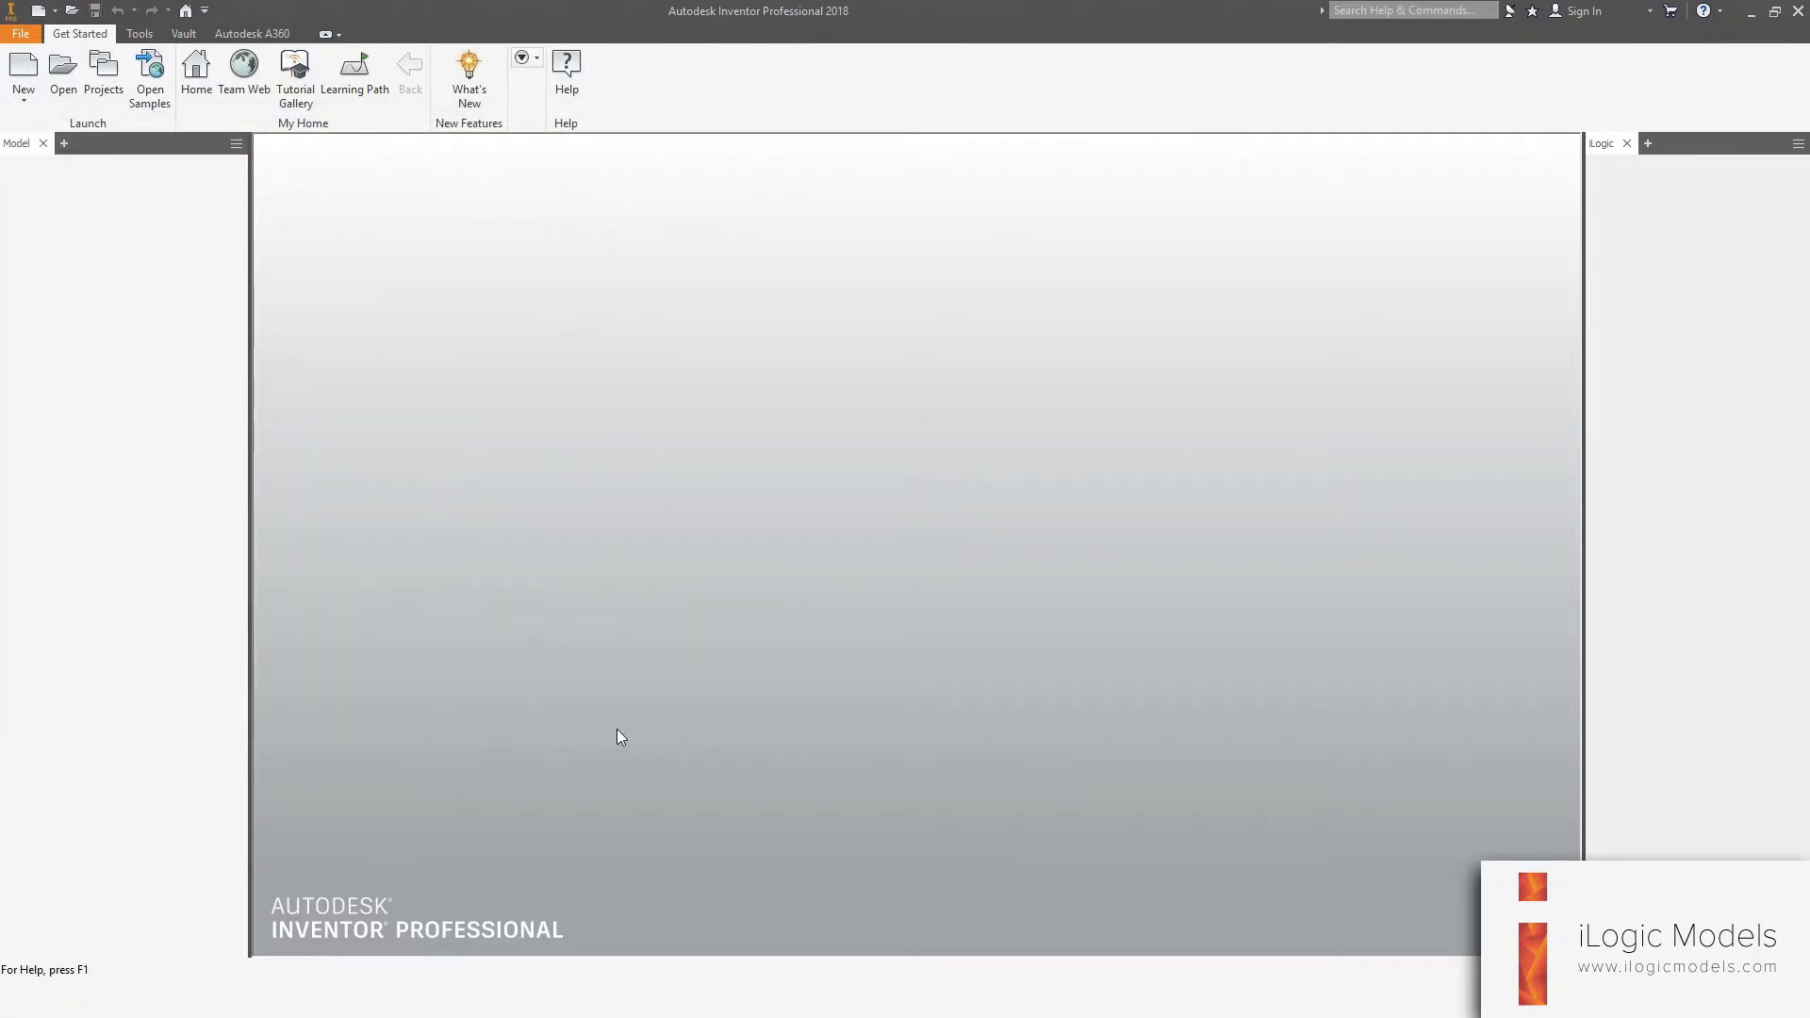
# Go to the Inventor 2018 Templates folder and create a new folder named 'iLogic Models'
pyautogui.press('super+e')
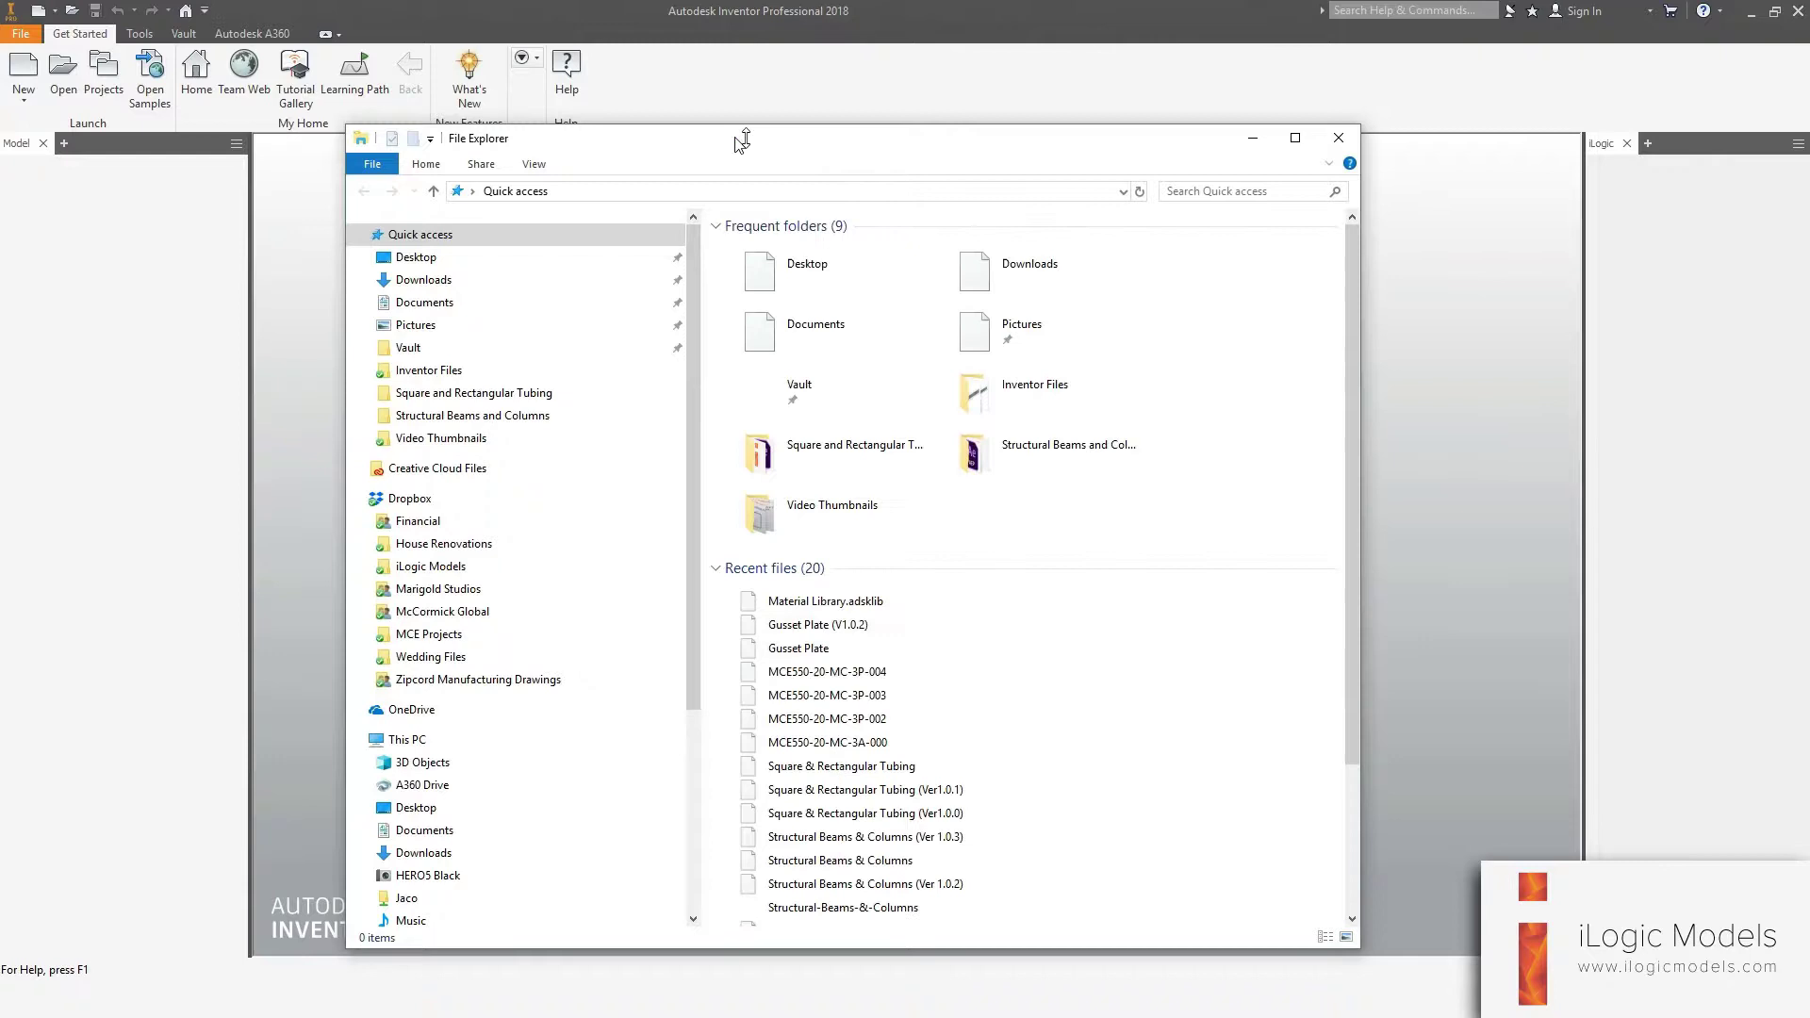
pyautogui.moveTo(742, 141); pyautogui.dragTo(667, 112)
pyautogui.click(613, 164)
pyautogui.hotkey('ctrl', 'v')
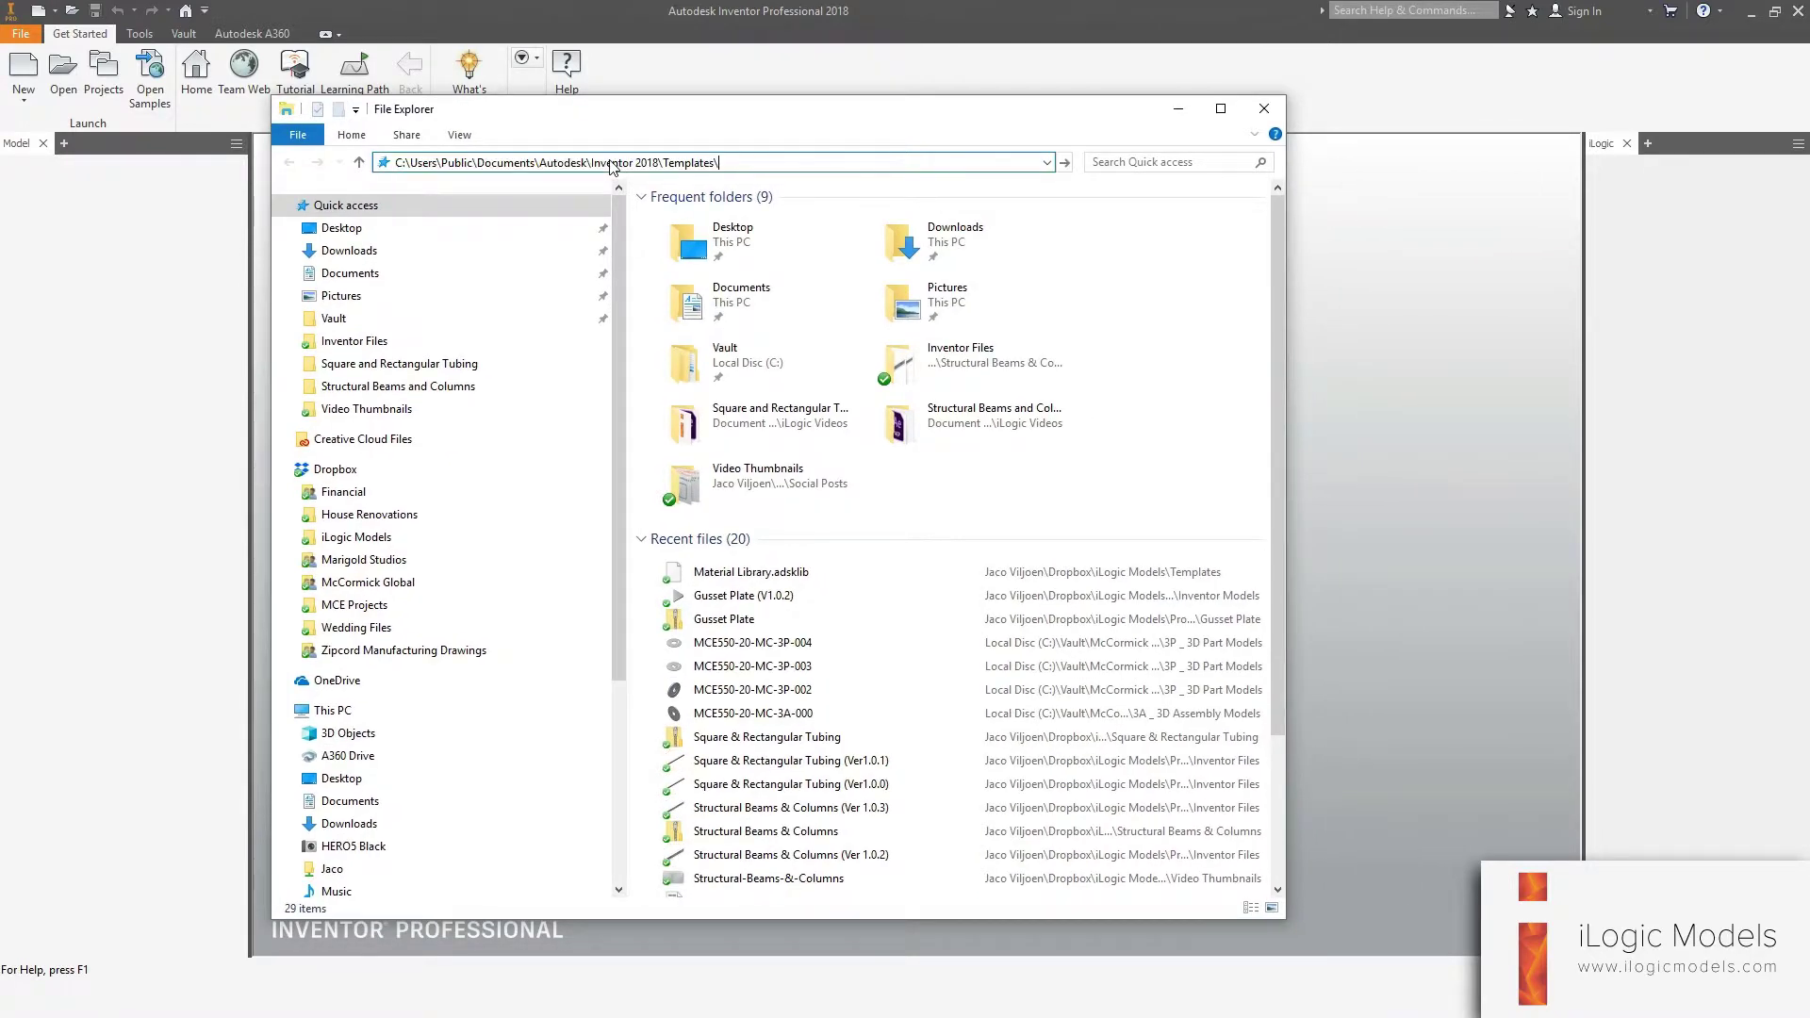
pyautogui.press('Return')
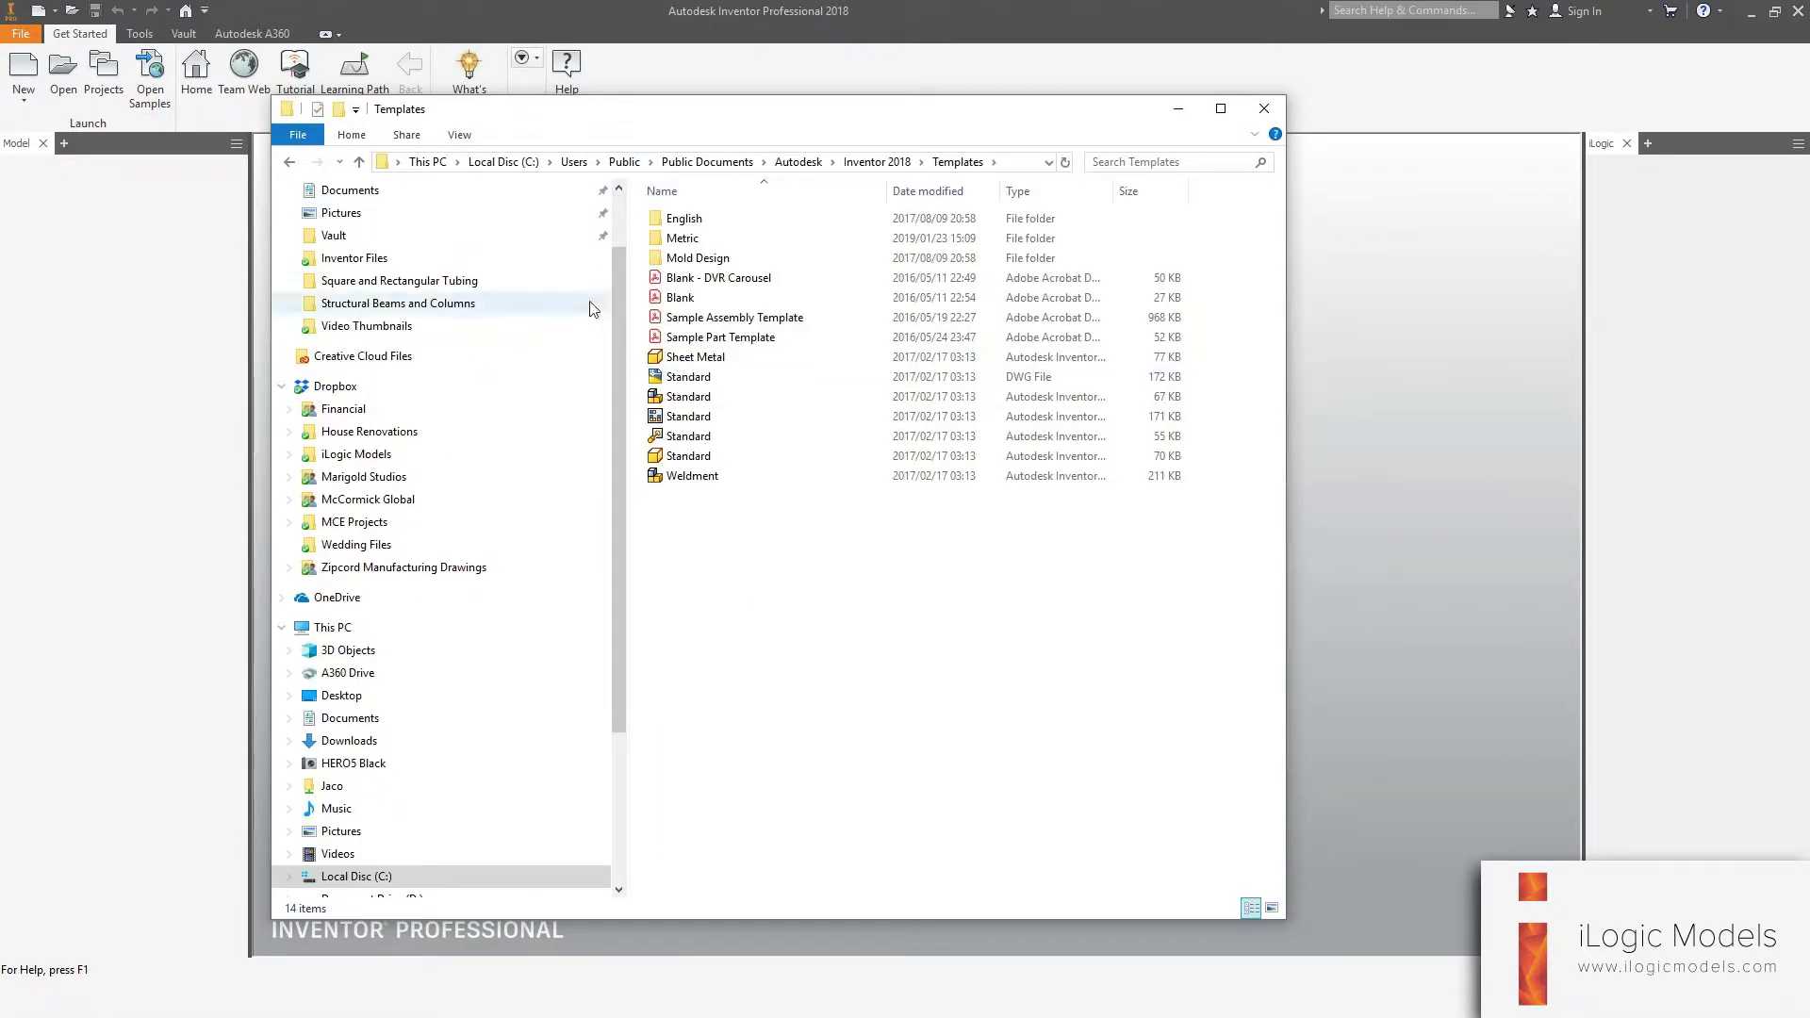
pyautogui.click(338, 109)
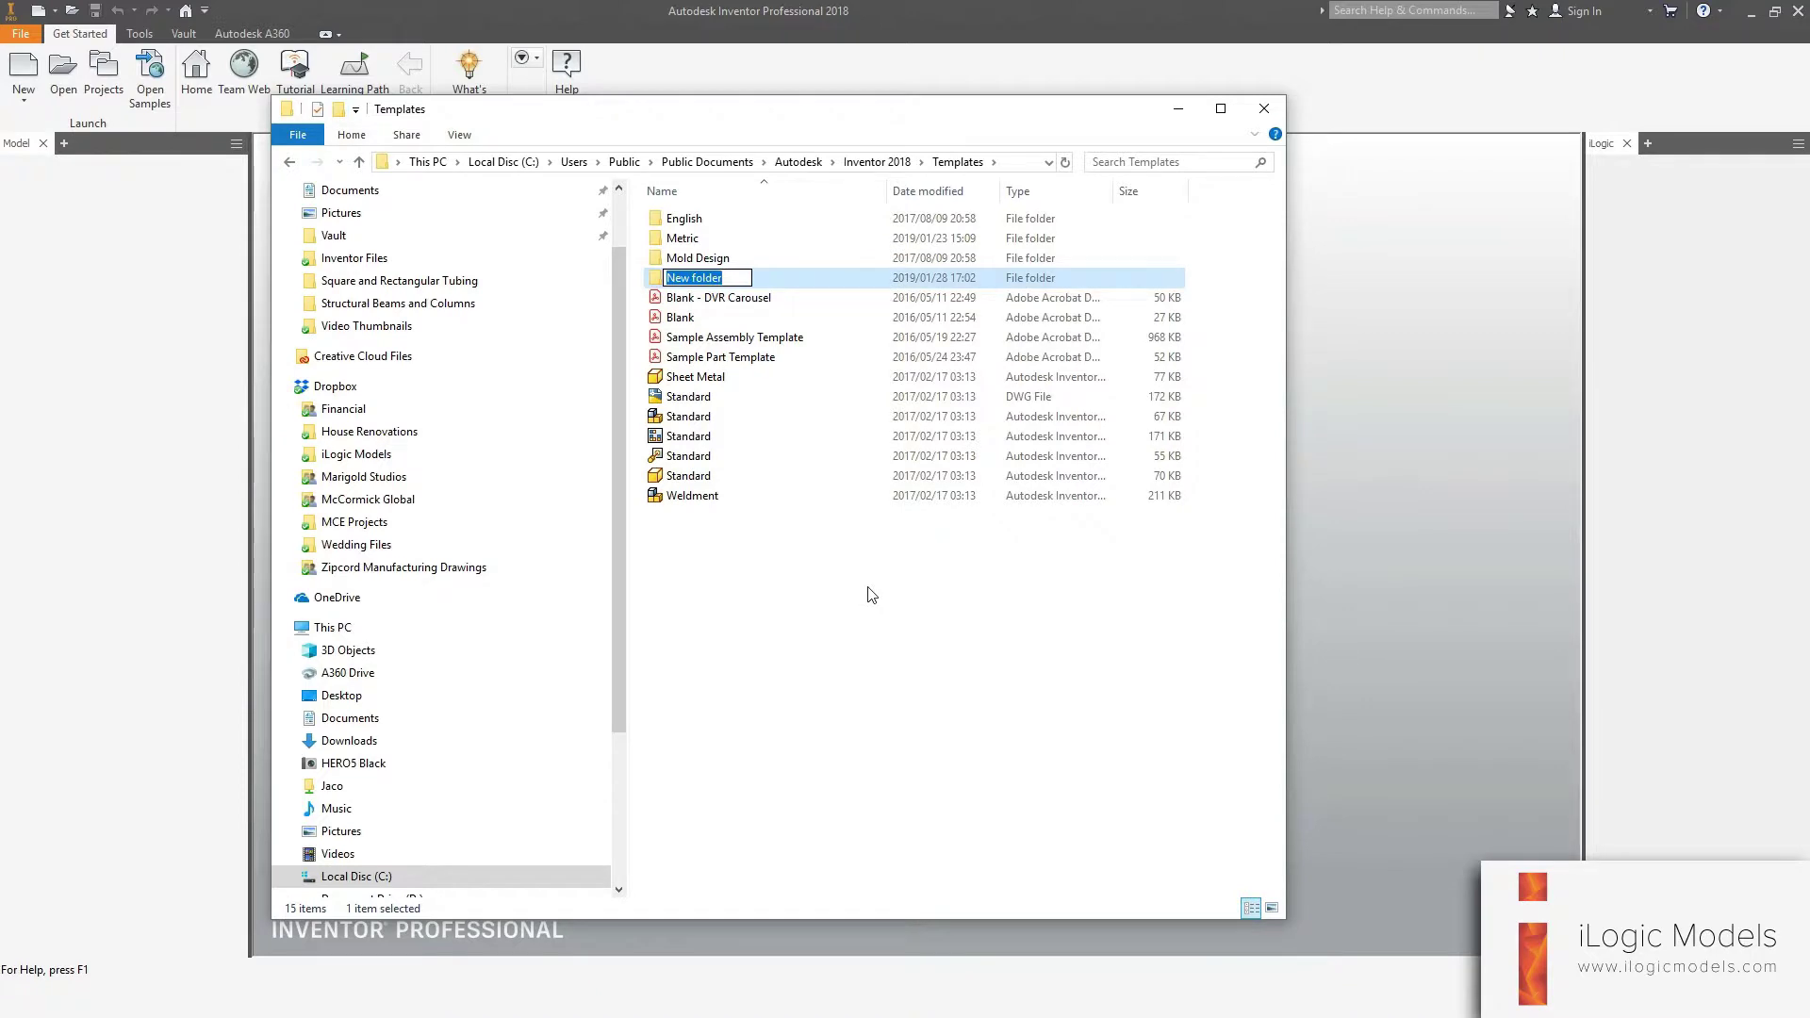
pyautogui.write('iLogic Models')
pyautogui.press('Return')
# Copy Gusset Plate (V1.0.2) and Material Library.adsklib into iLogic Models, then close Explorer
pyautogui.doubleClick(698, 277)
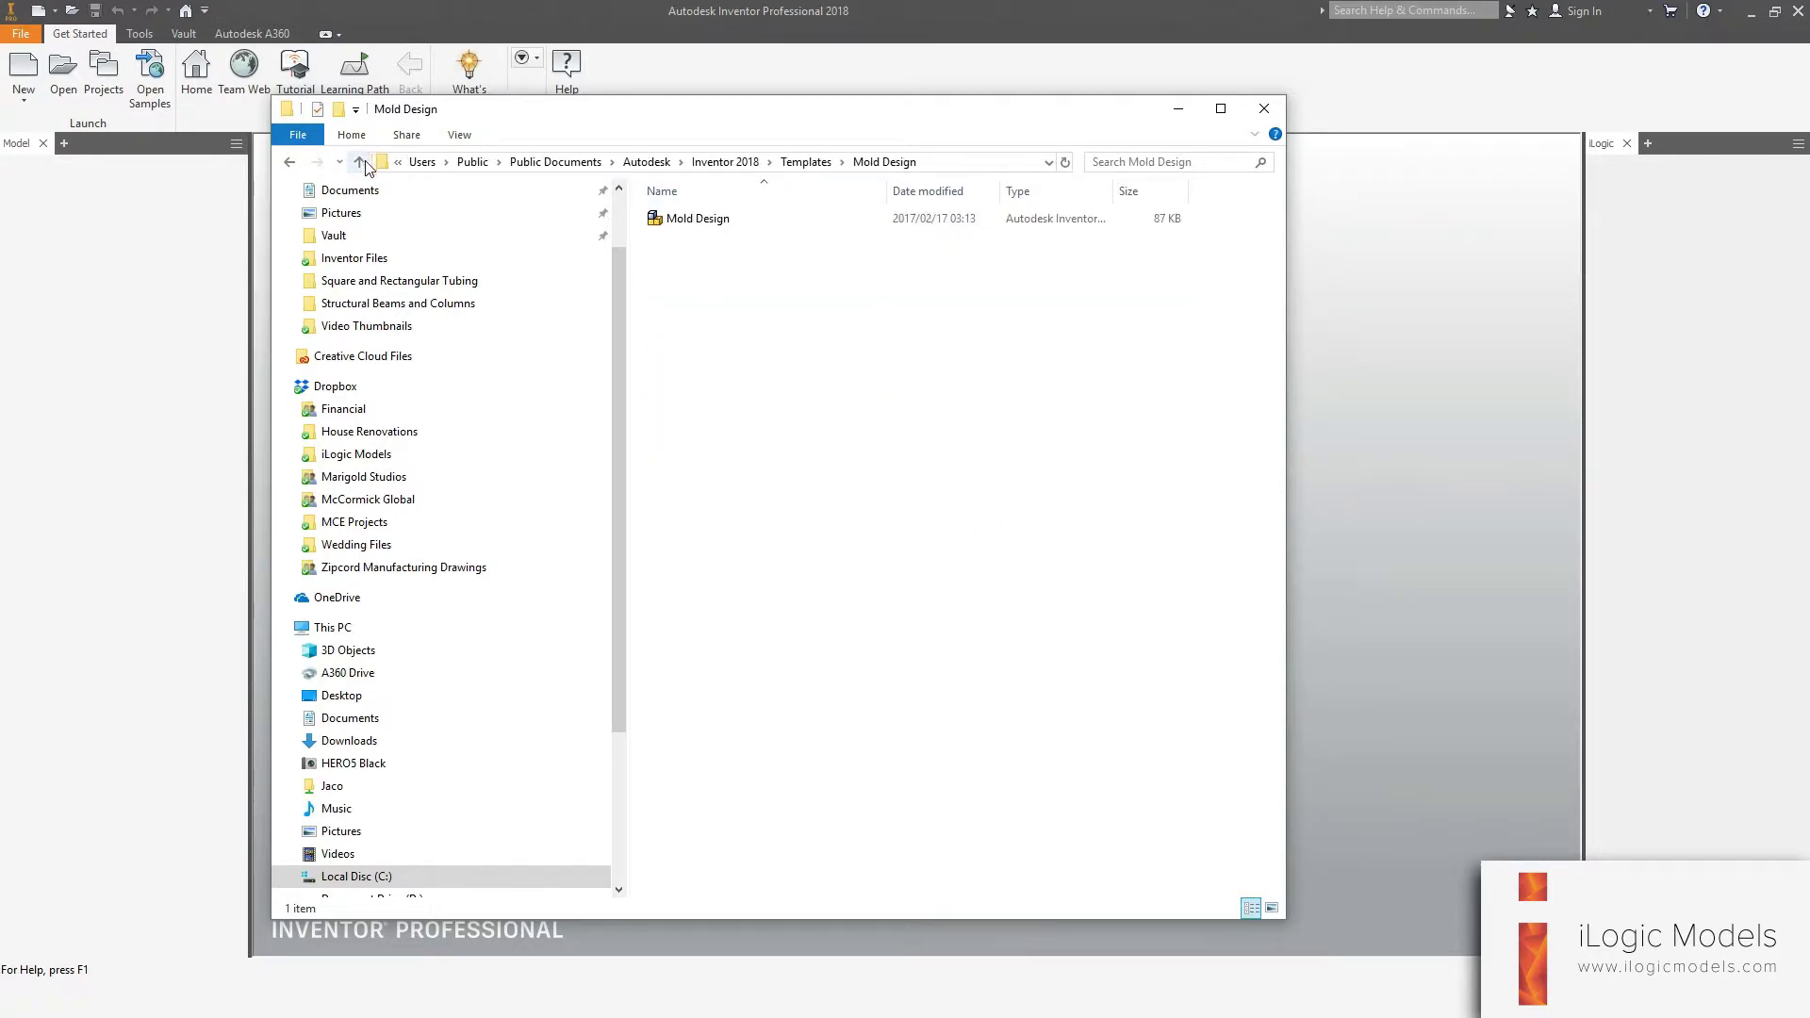
pyautogui.click(359, 161)
pyautogui.doubleClick(700, 241)
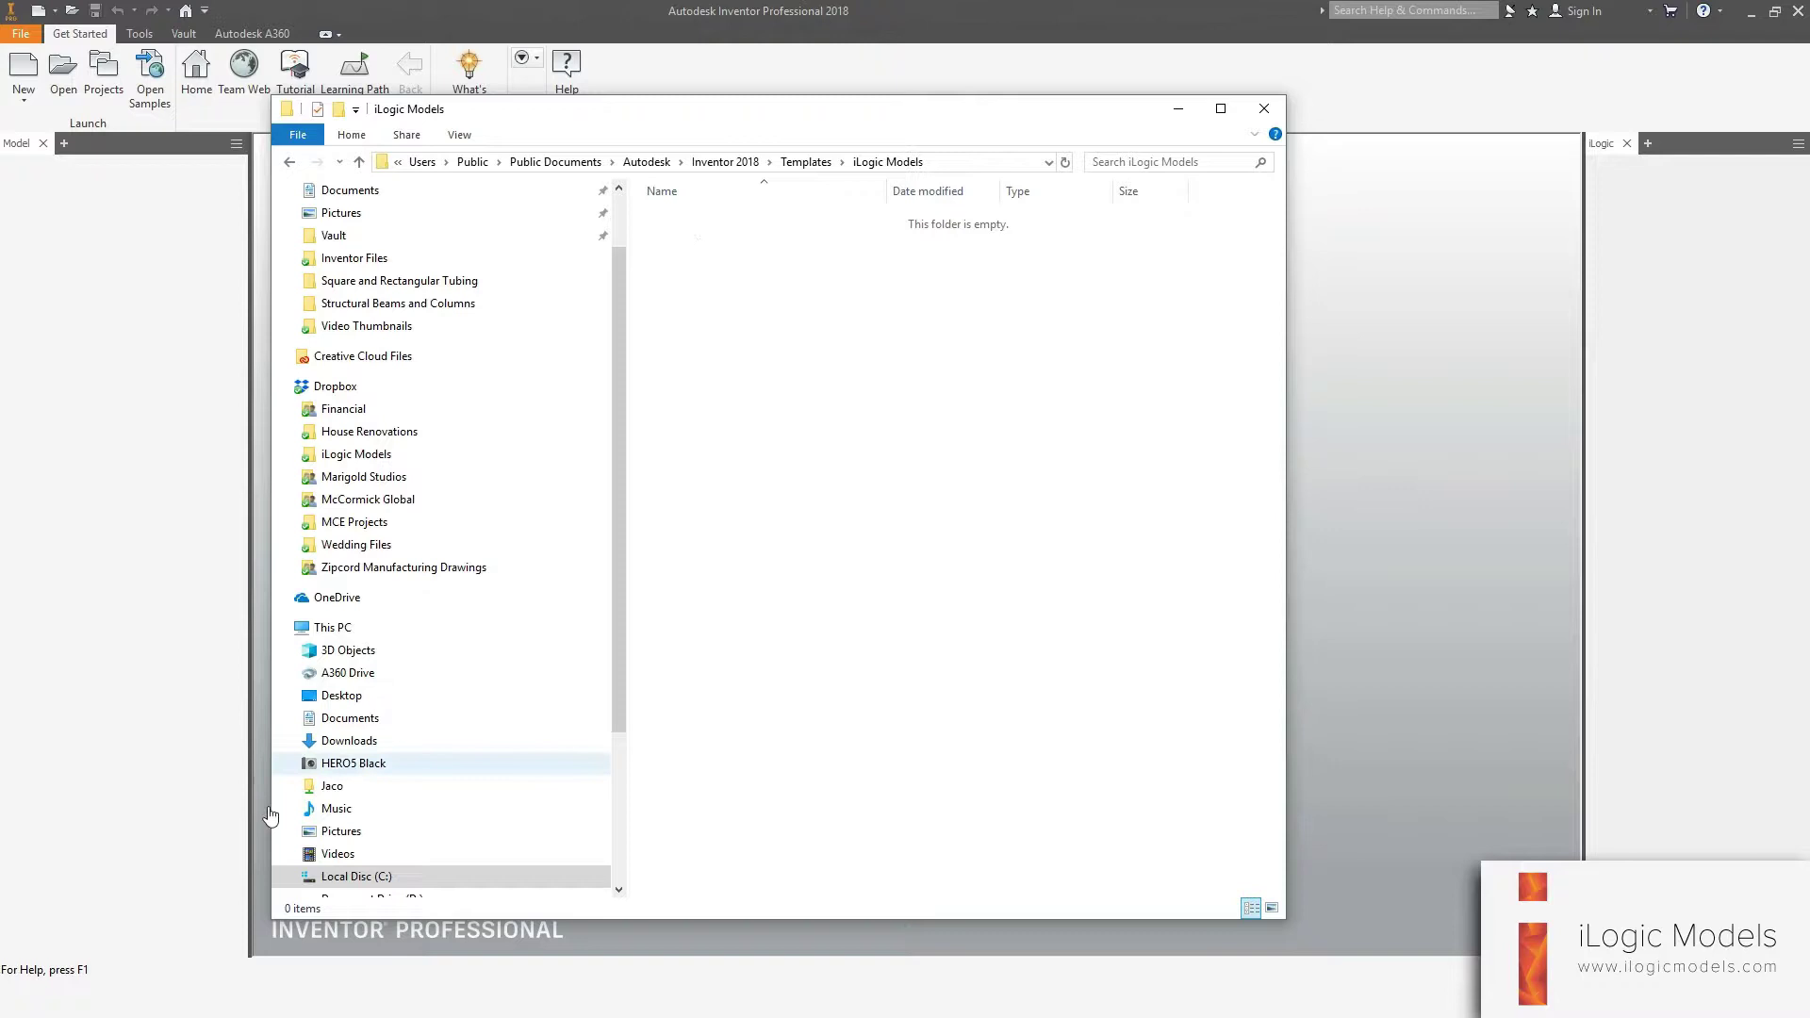
pyautogui.click(103, 923)
pyautogui.moveTo(781, 368); pyautogui.dragTo(734, 222)
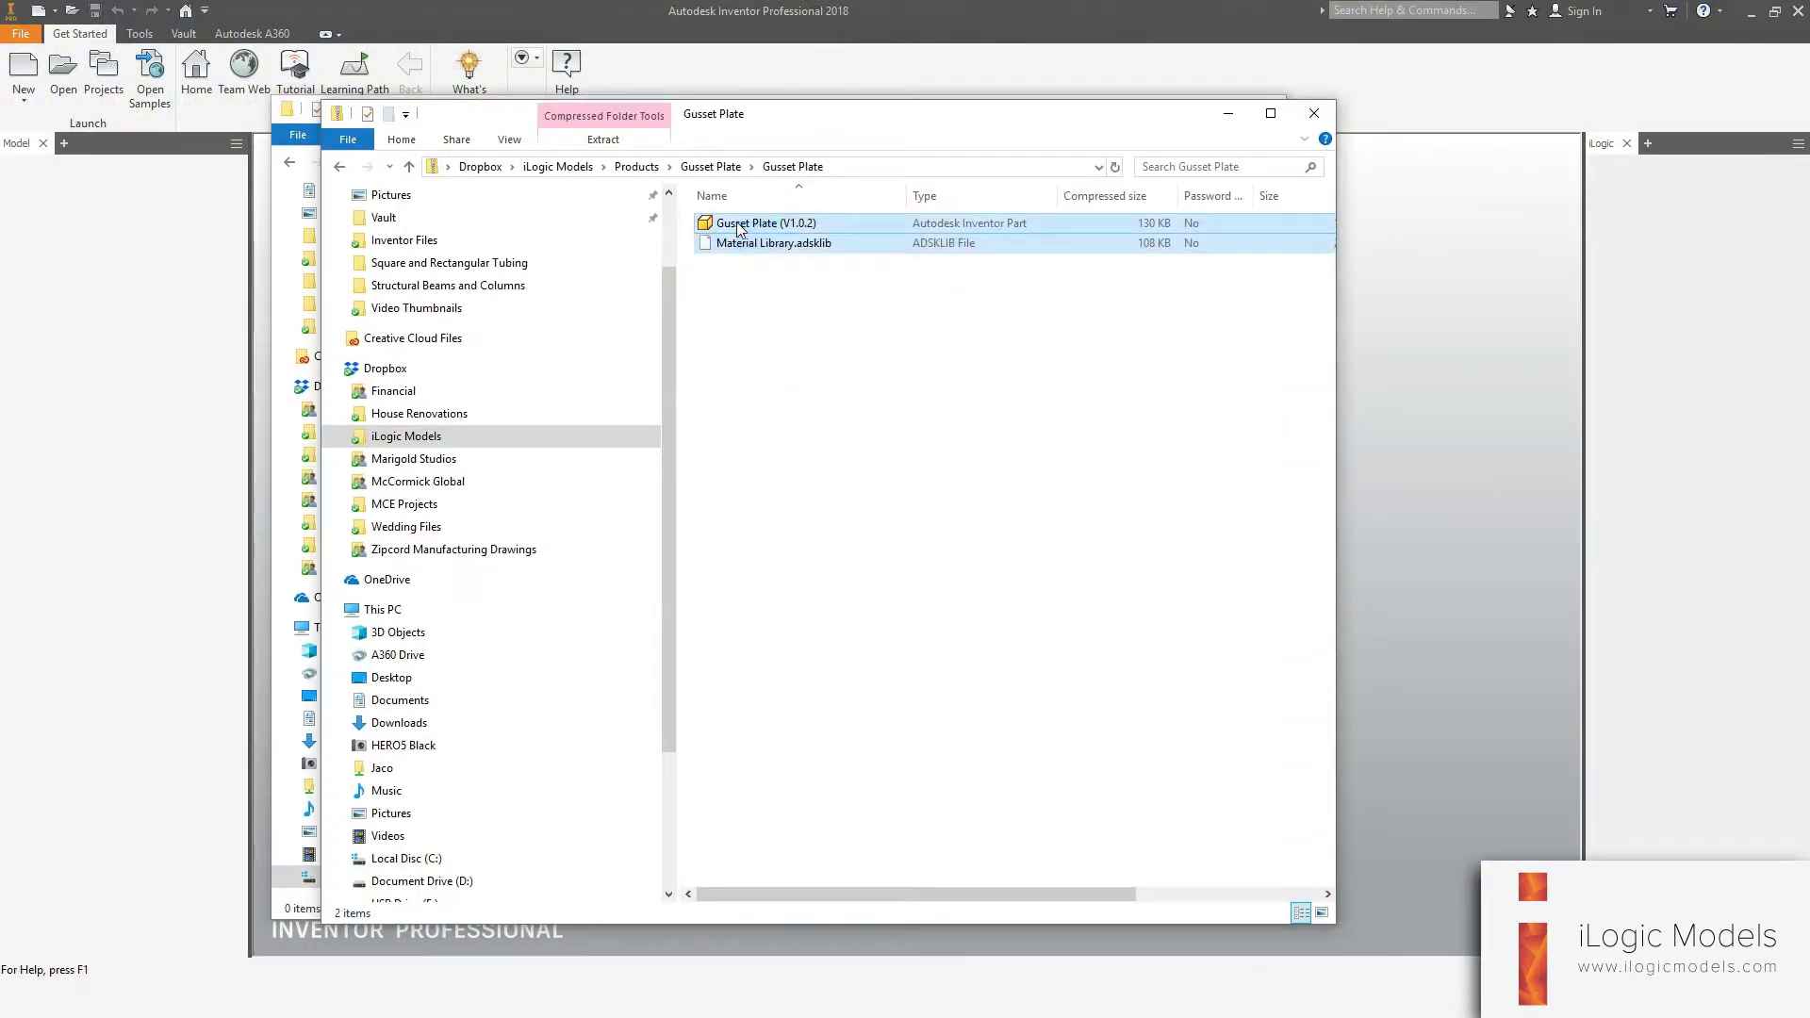
pyautogui.click(1314, 113)
pyautogui.hotkey('ctrl', 'v')
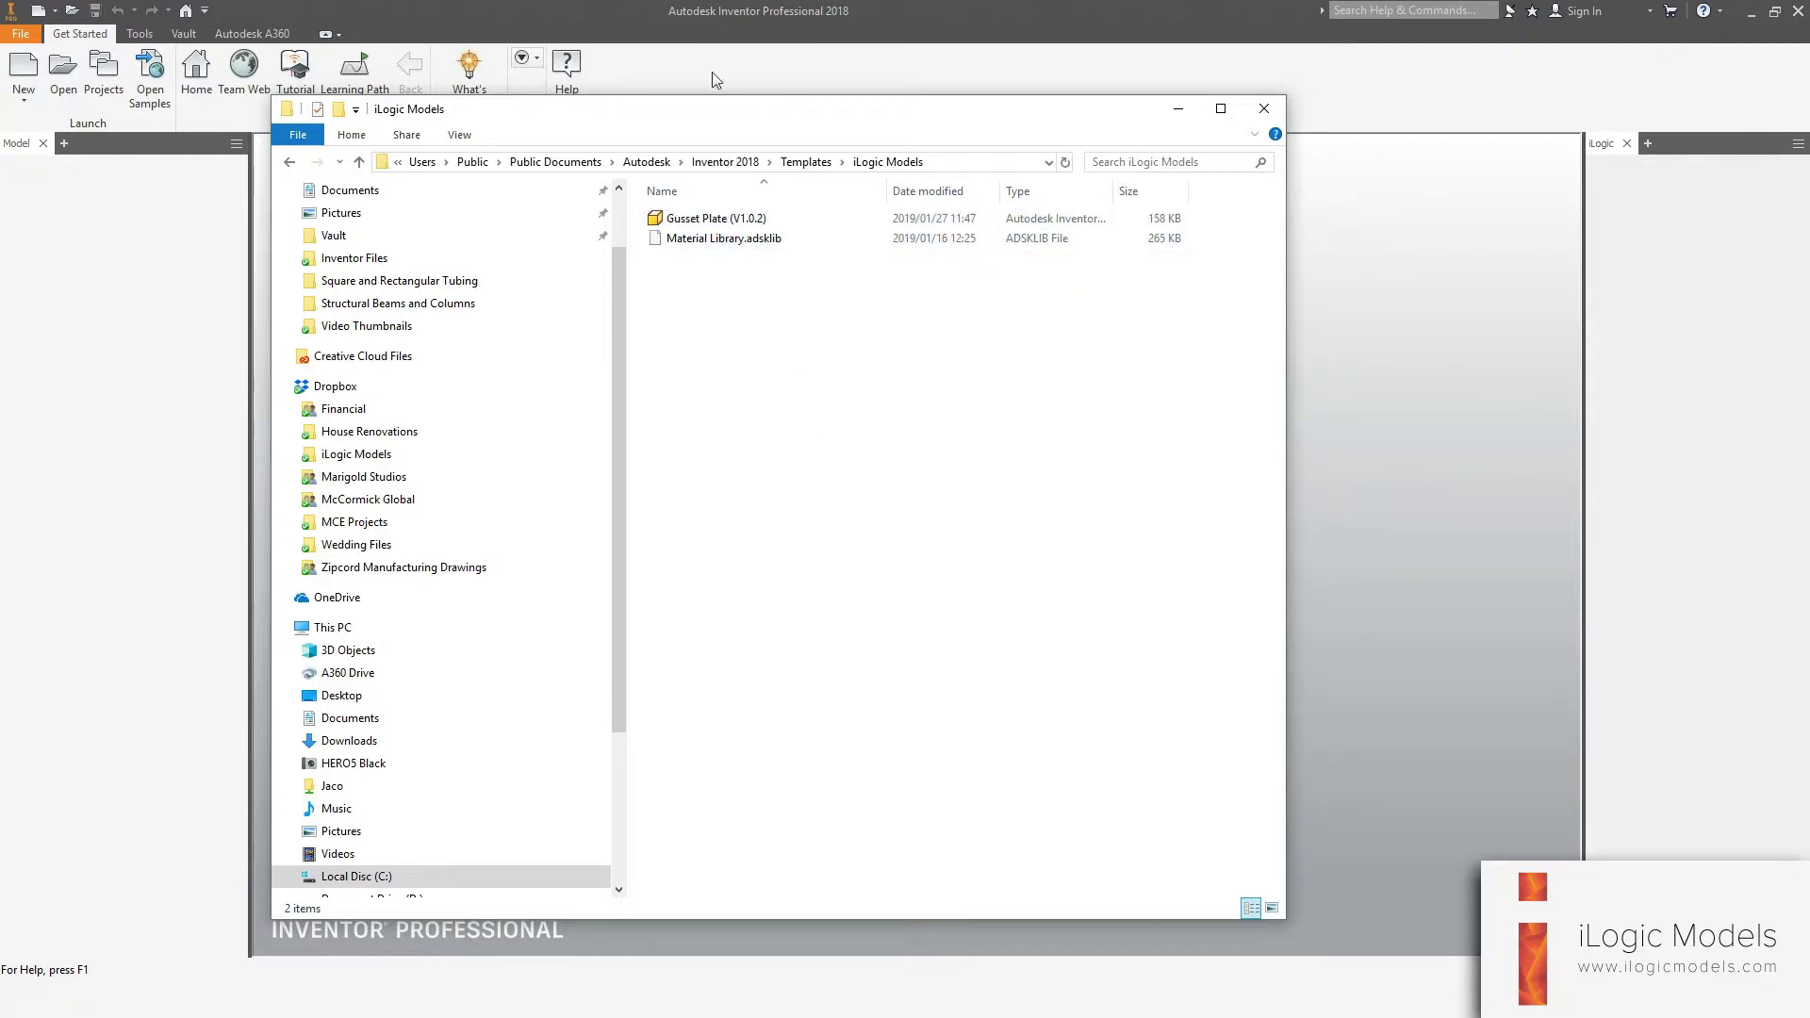
pyautogui.moveTo(748, 99); pyautogui.dragTo(823, 105)
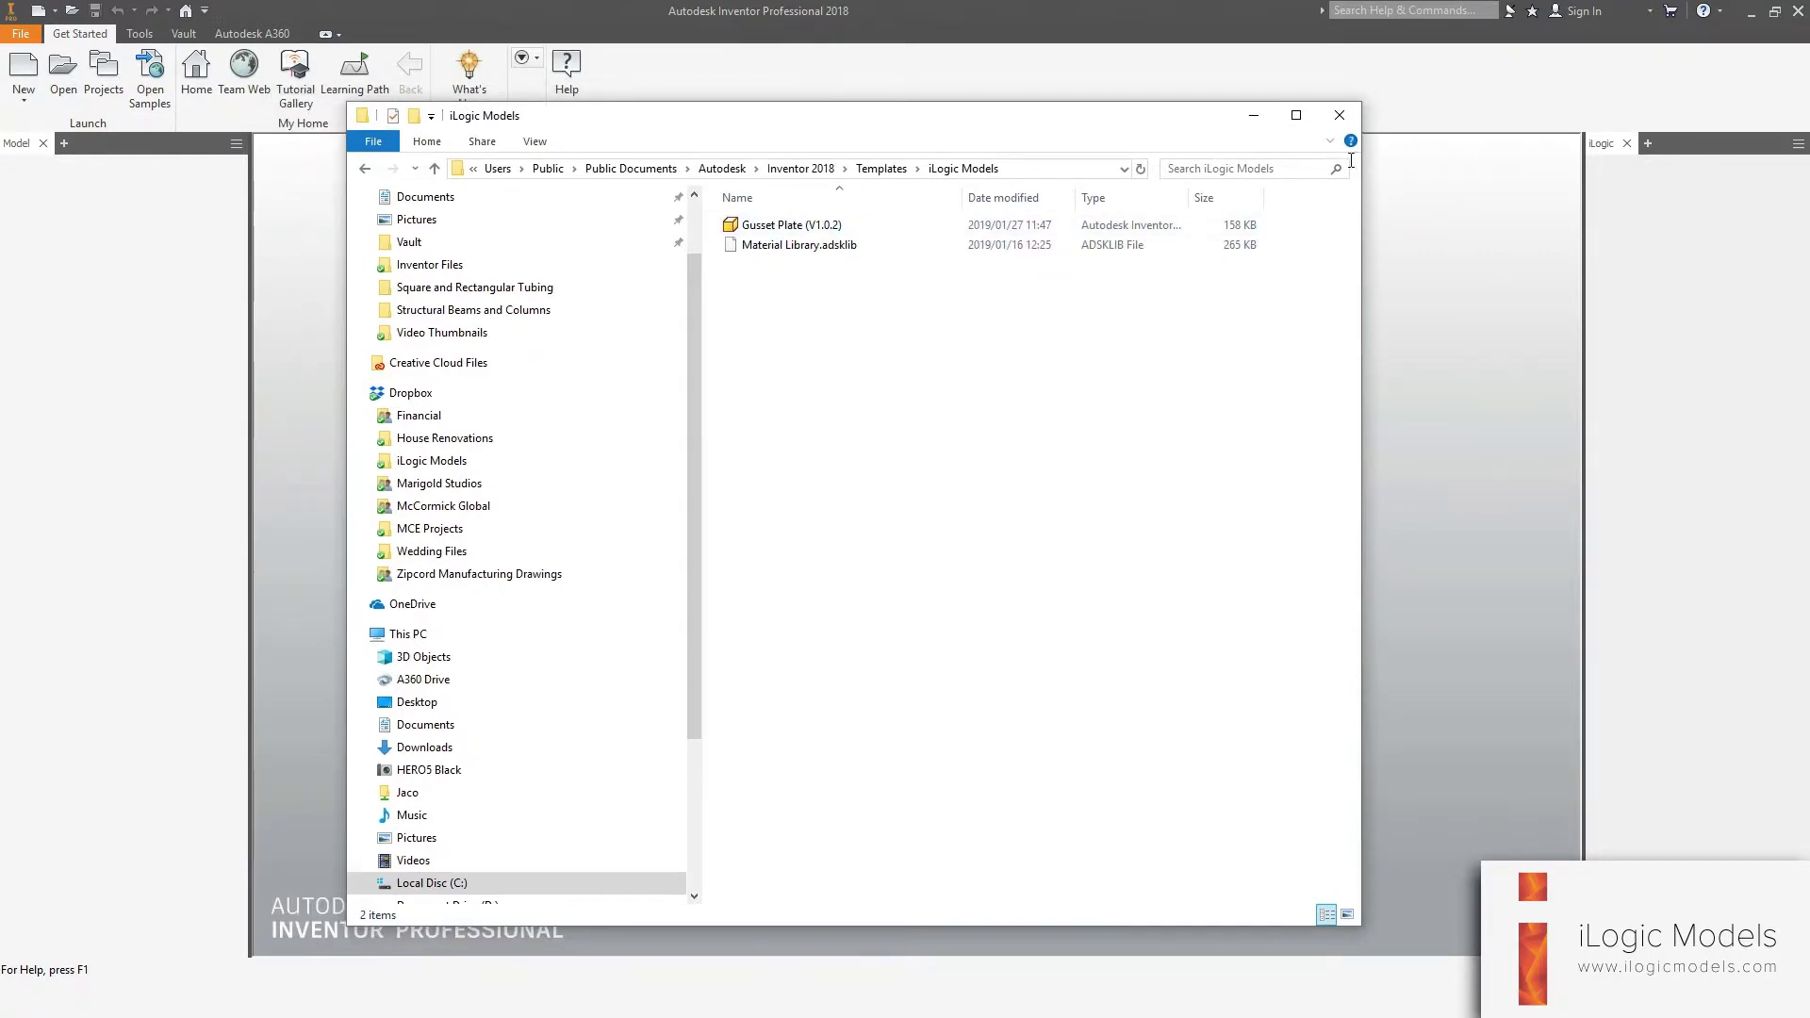
pyautogui.click(1339, 115)
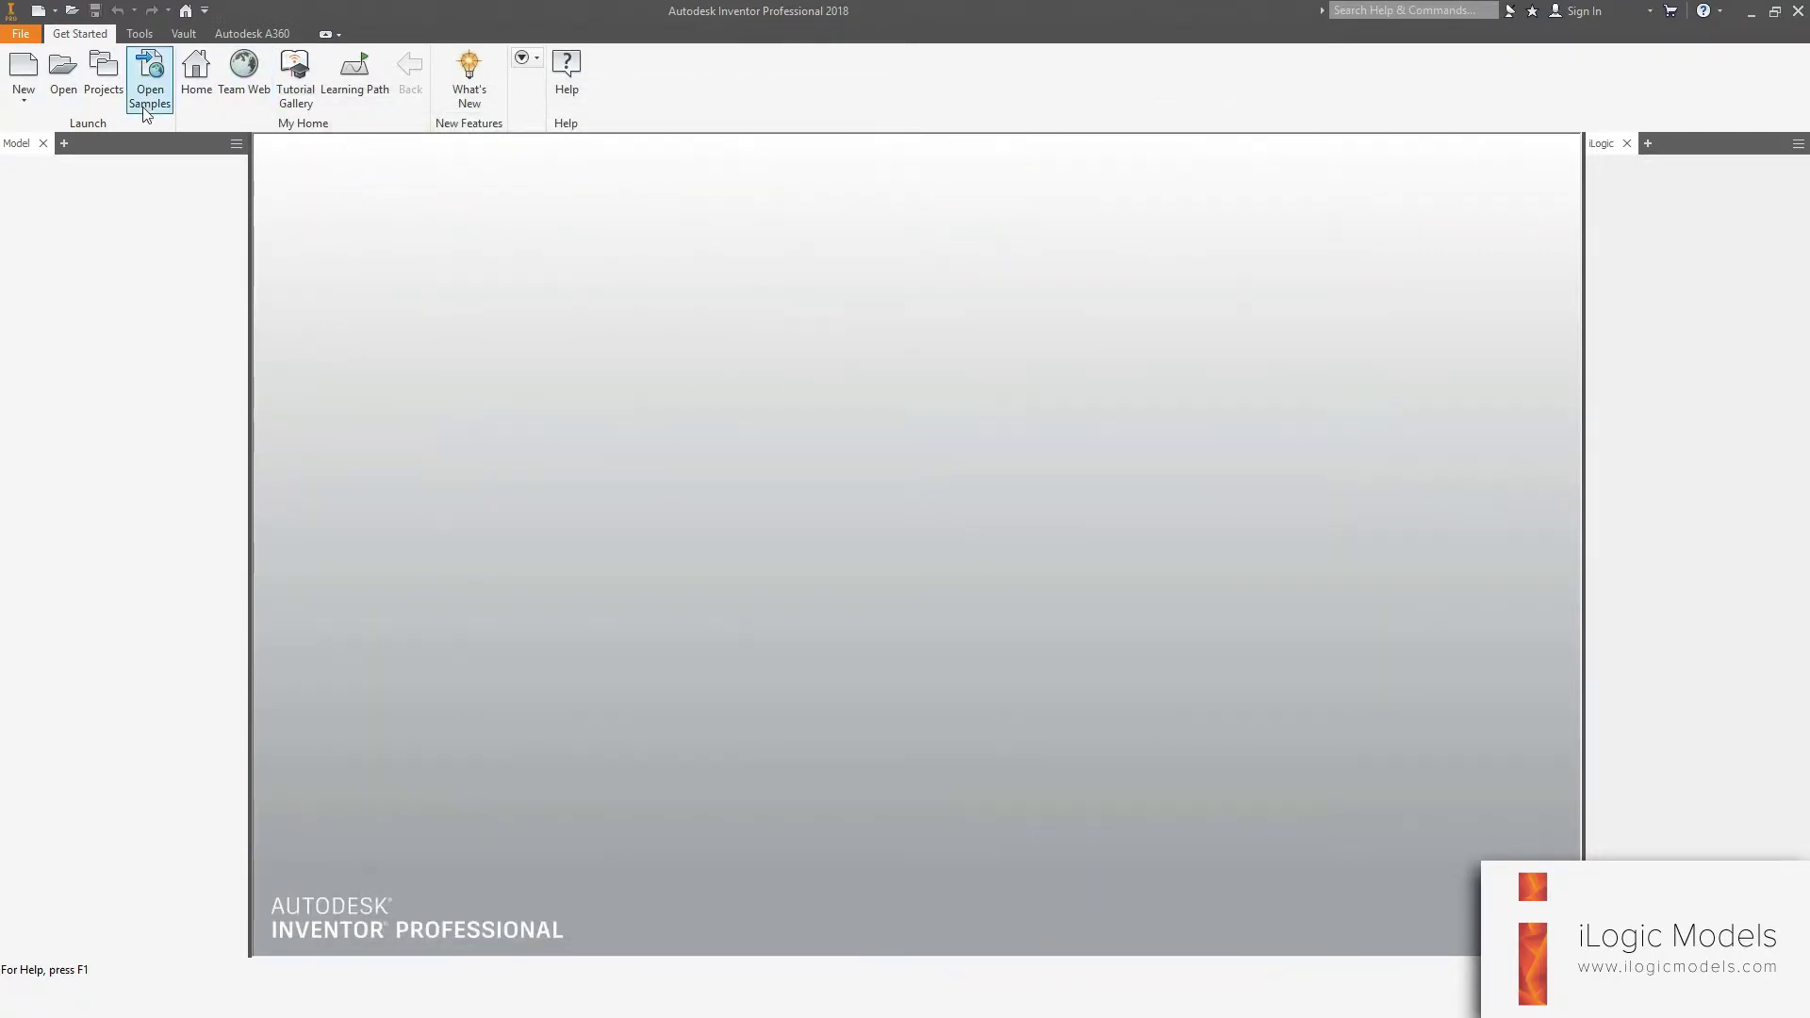
# Create a new part from the Gusset Plate (V1.0.2).ipt template in the iLogic Models folder
pyautogui.click(23, 70)
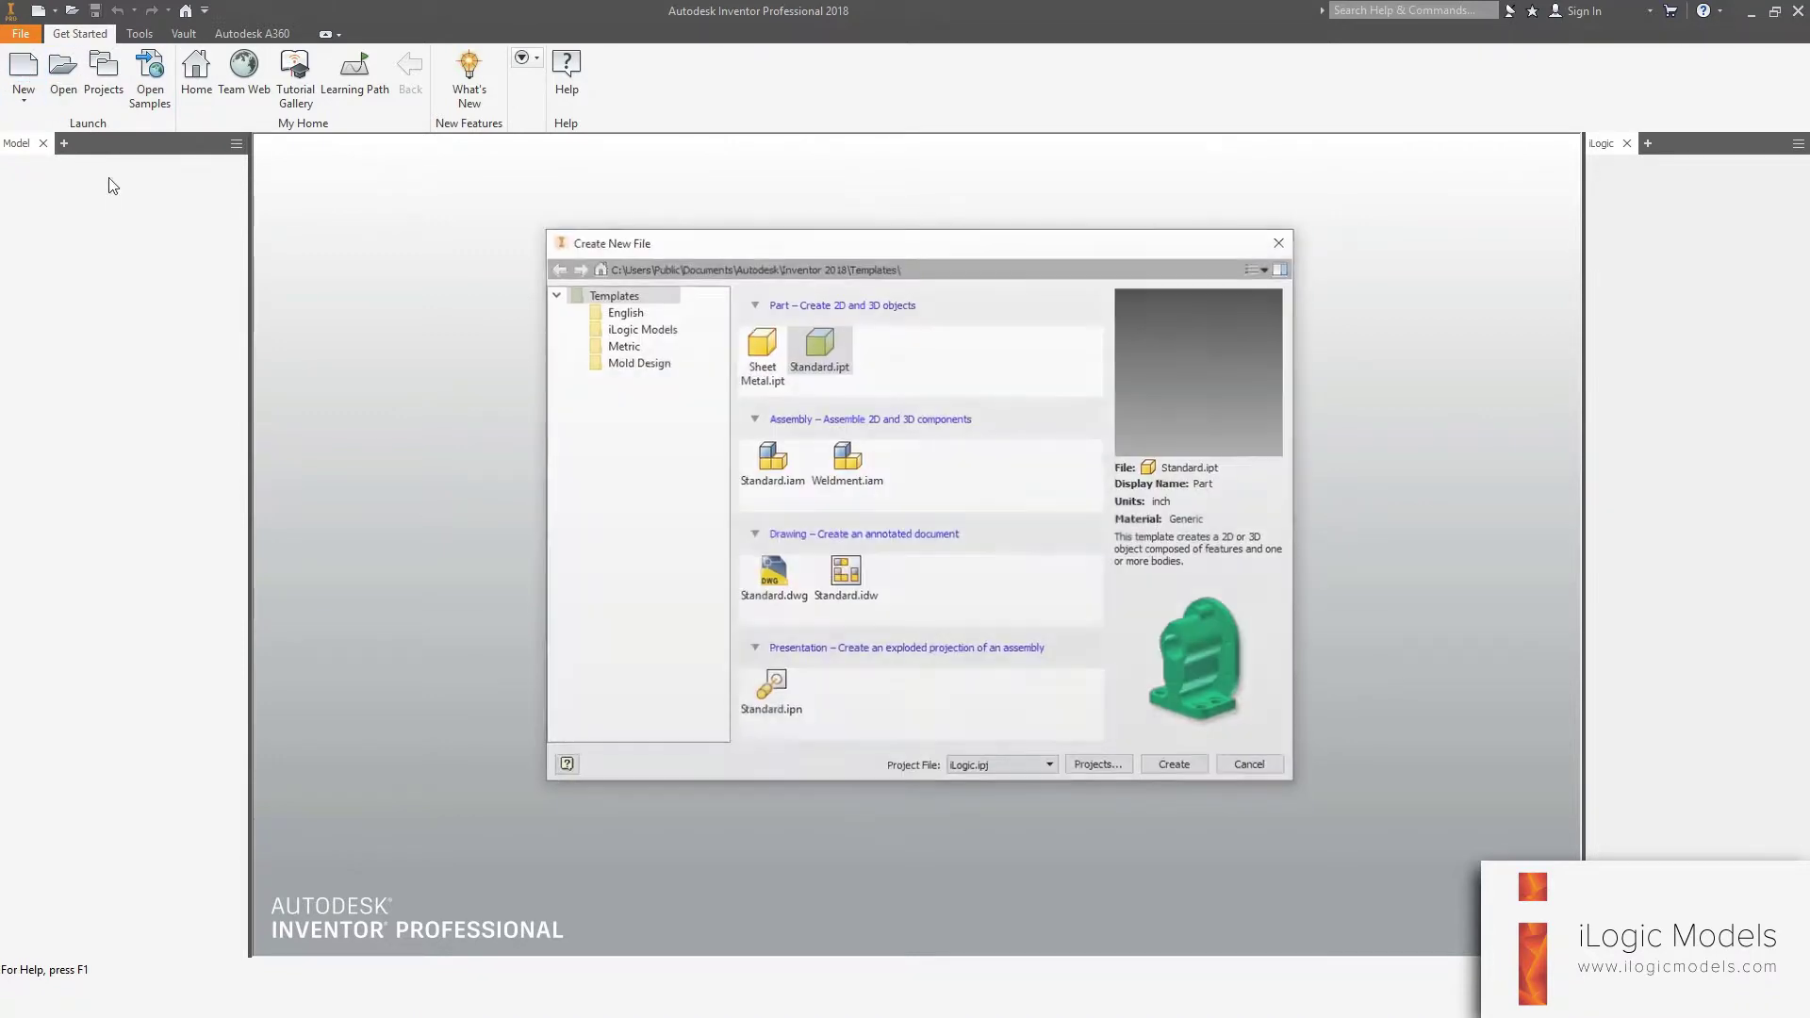
pyautogui.click(615, 329)
pyautogui.click(765, 347)
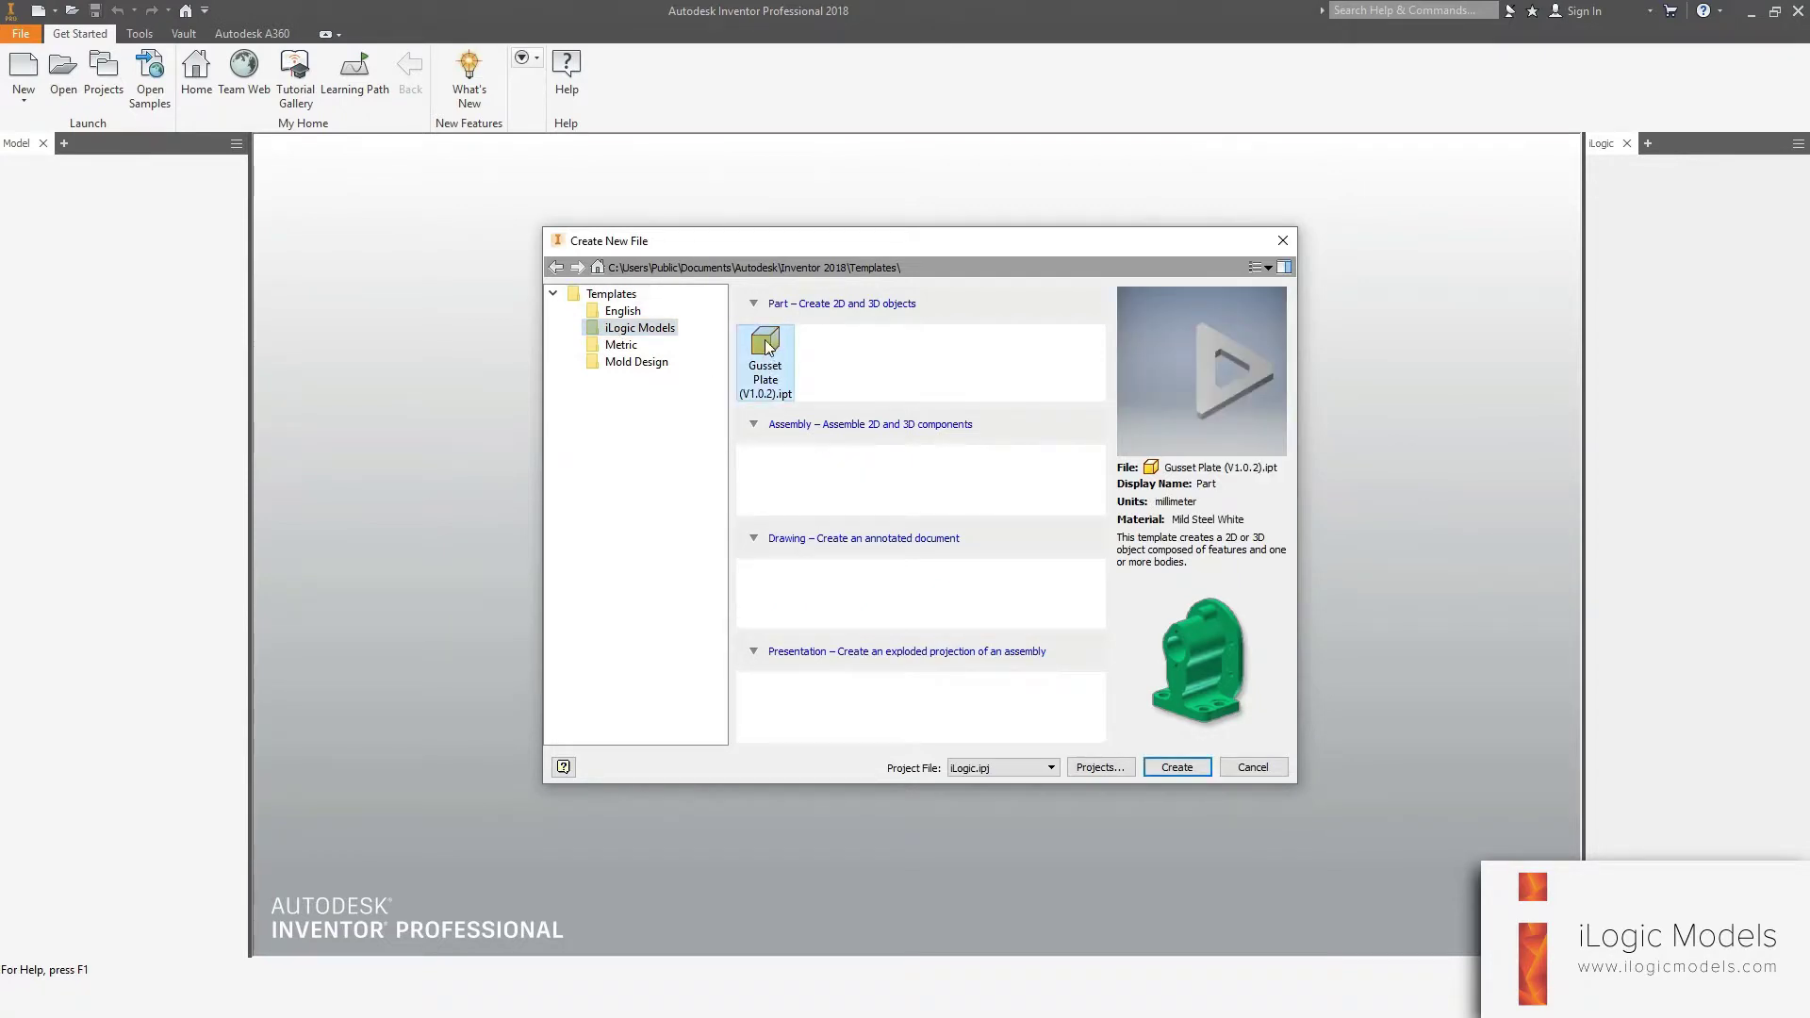
pyautogui.click(1169, 770)
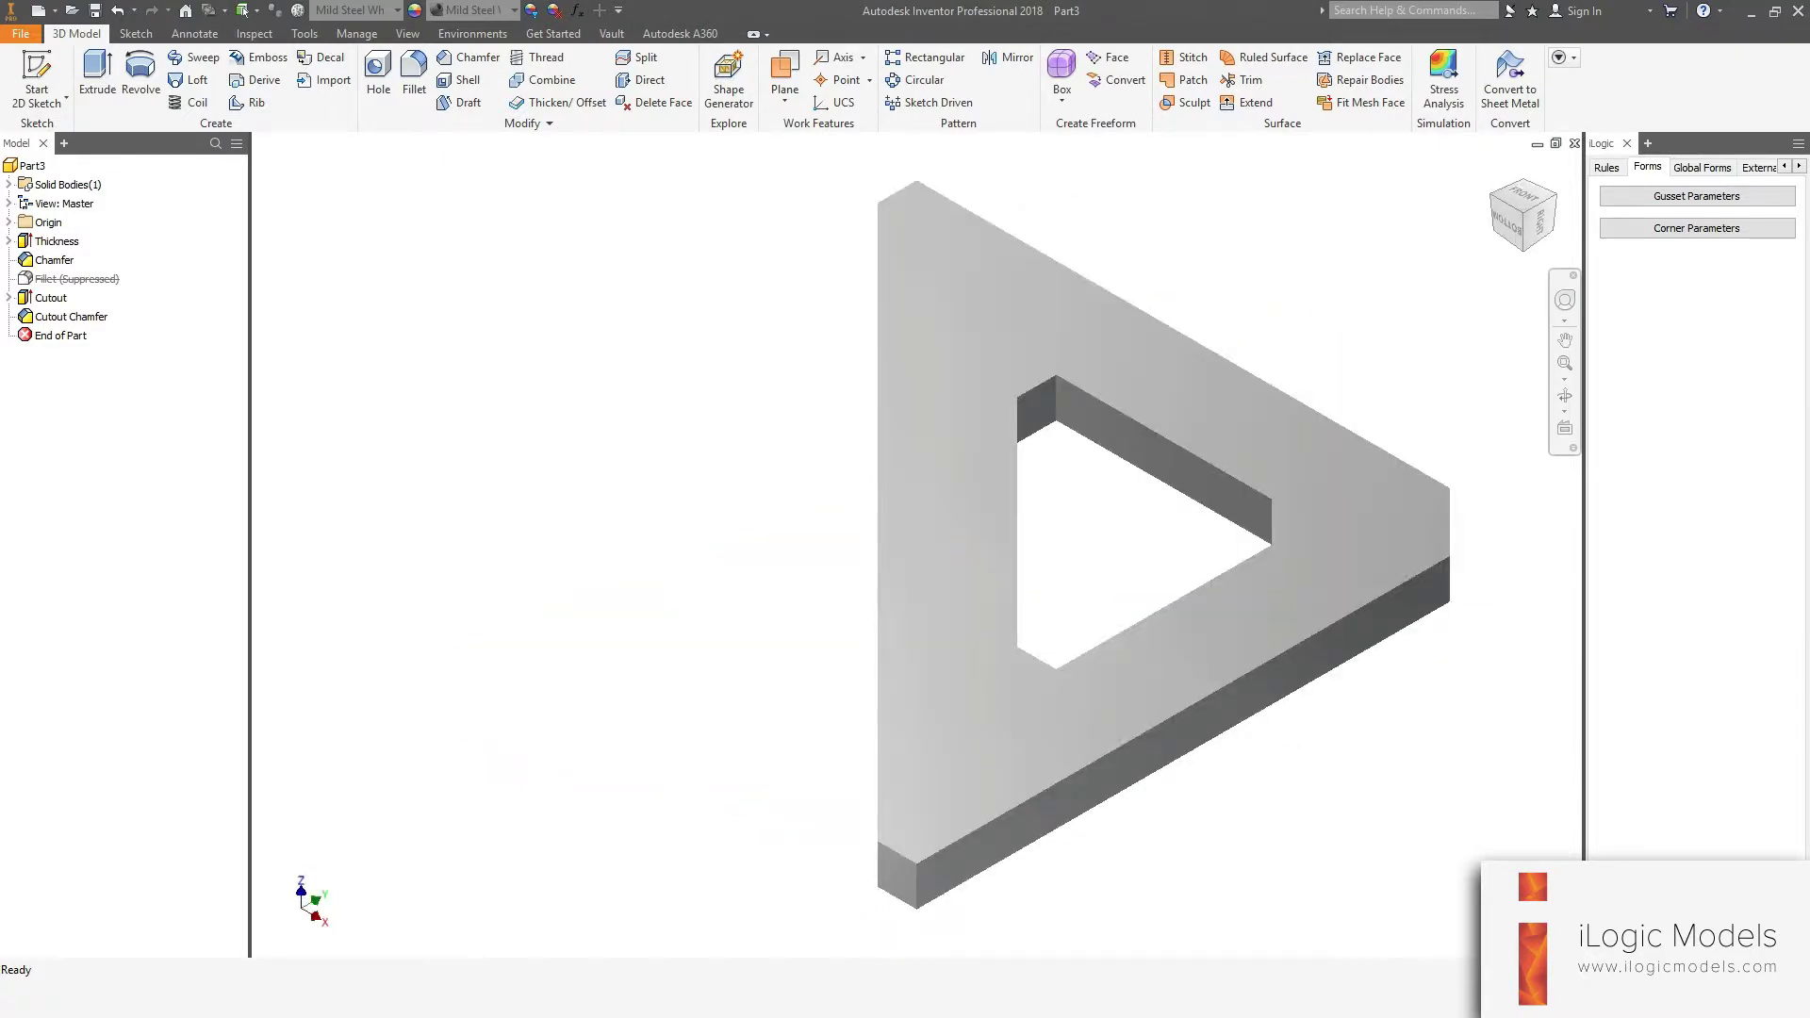
# In the Gusset Parameters form, set Length to 200 mm and Width to 130 mm
pyautogui.click(1667, 205)
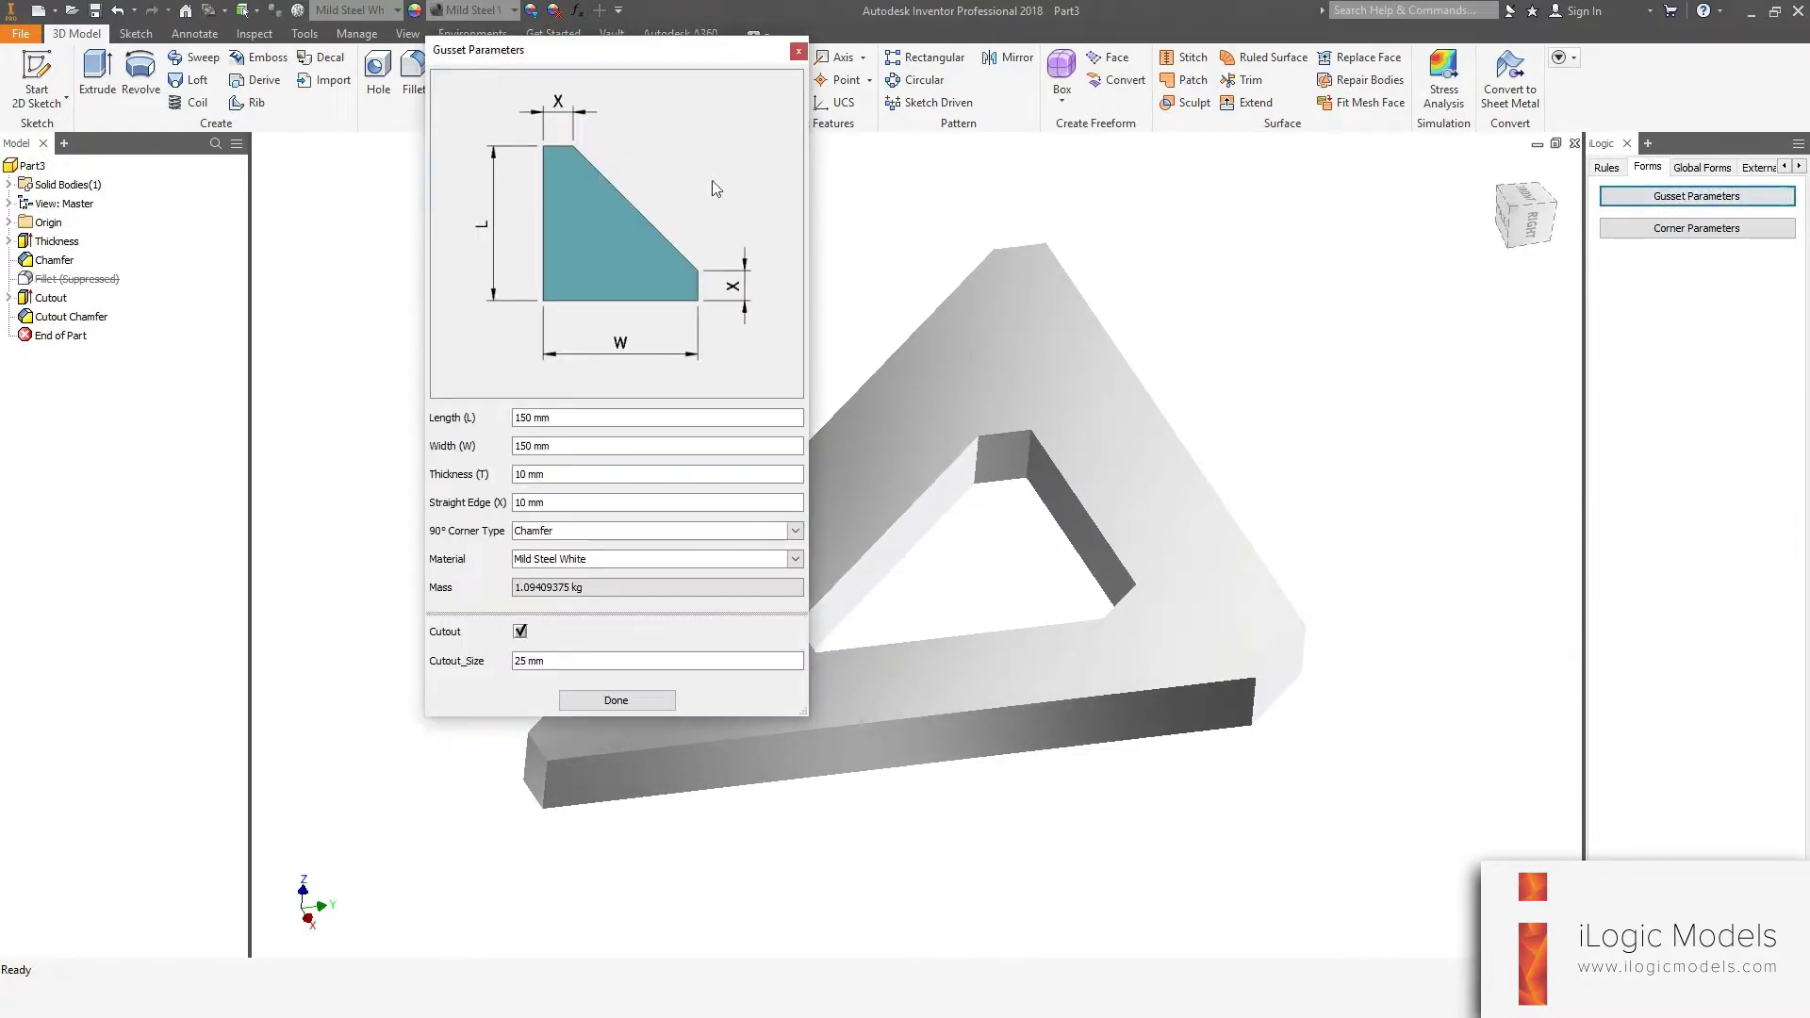
pyautogui.moveTo(569, 61); pyautogui.dragTo(869, 181)
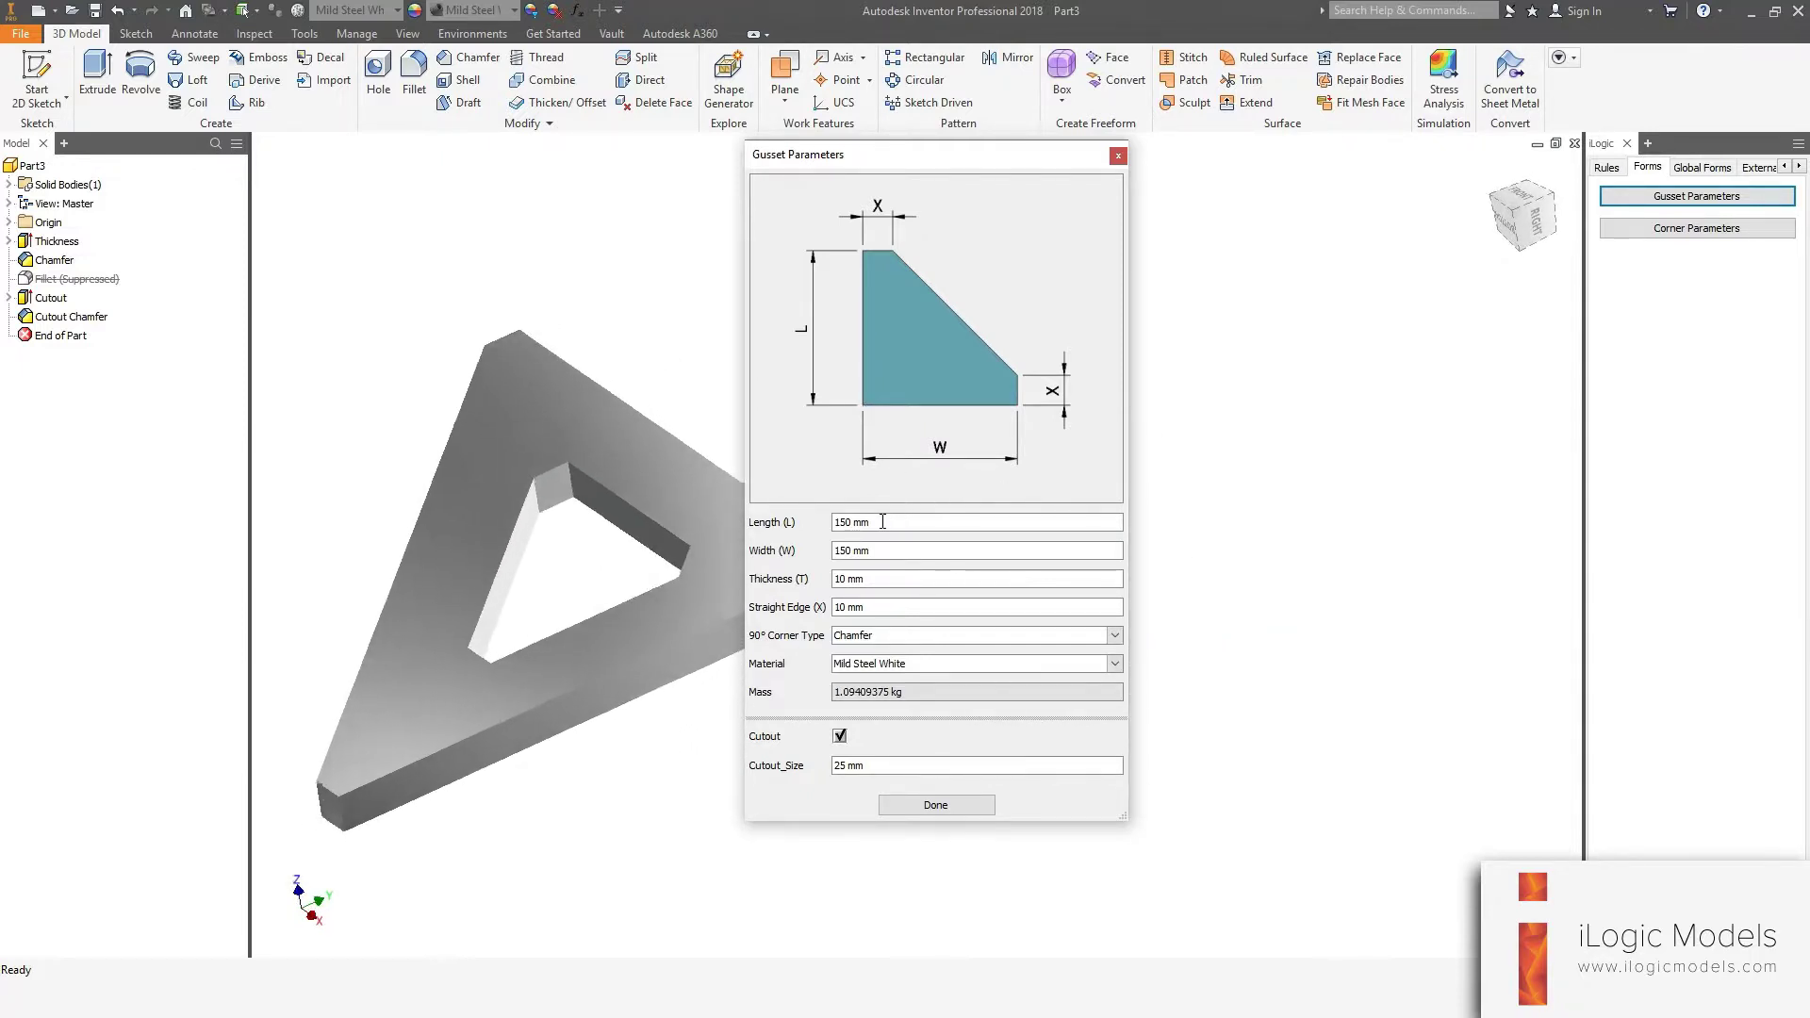
pyautogui.moveTo(897, 522); pyautogui.dragTo(790, 533)
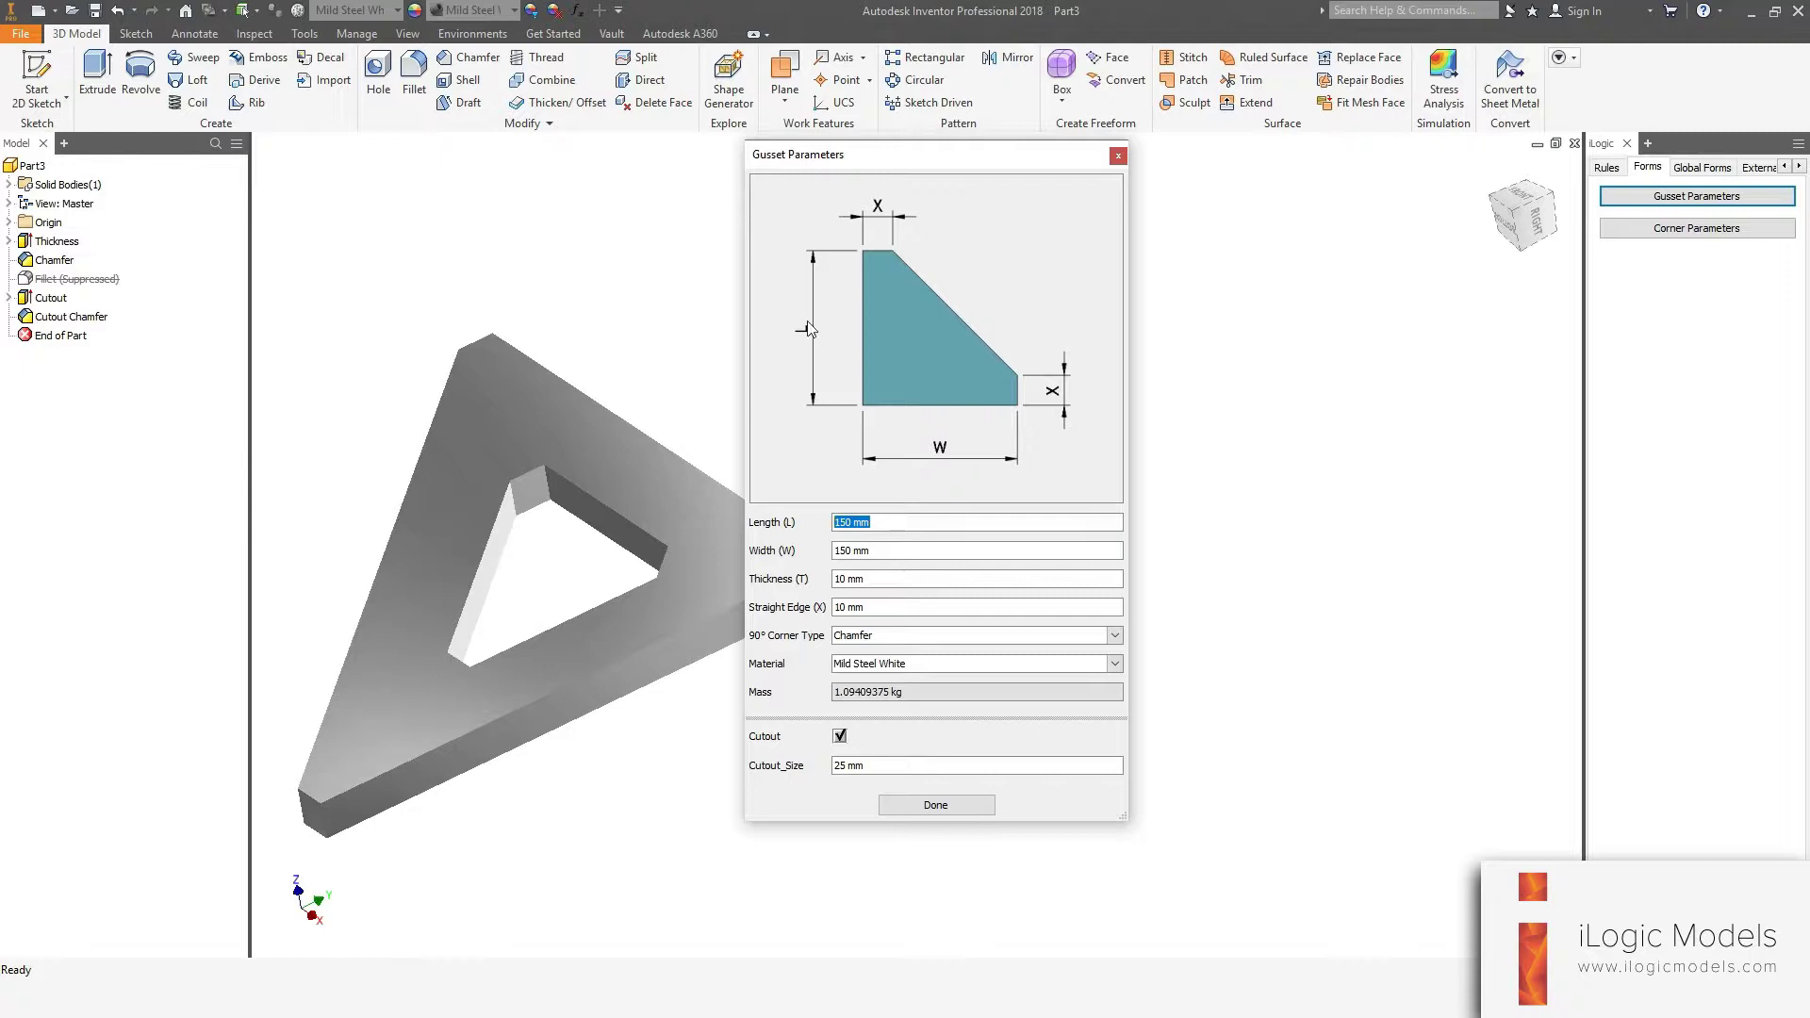
pyautogui.write('20')
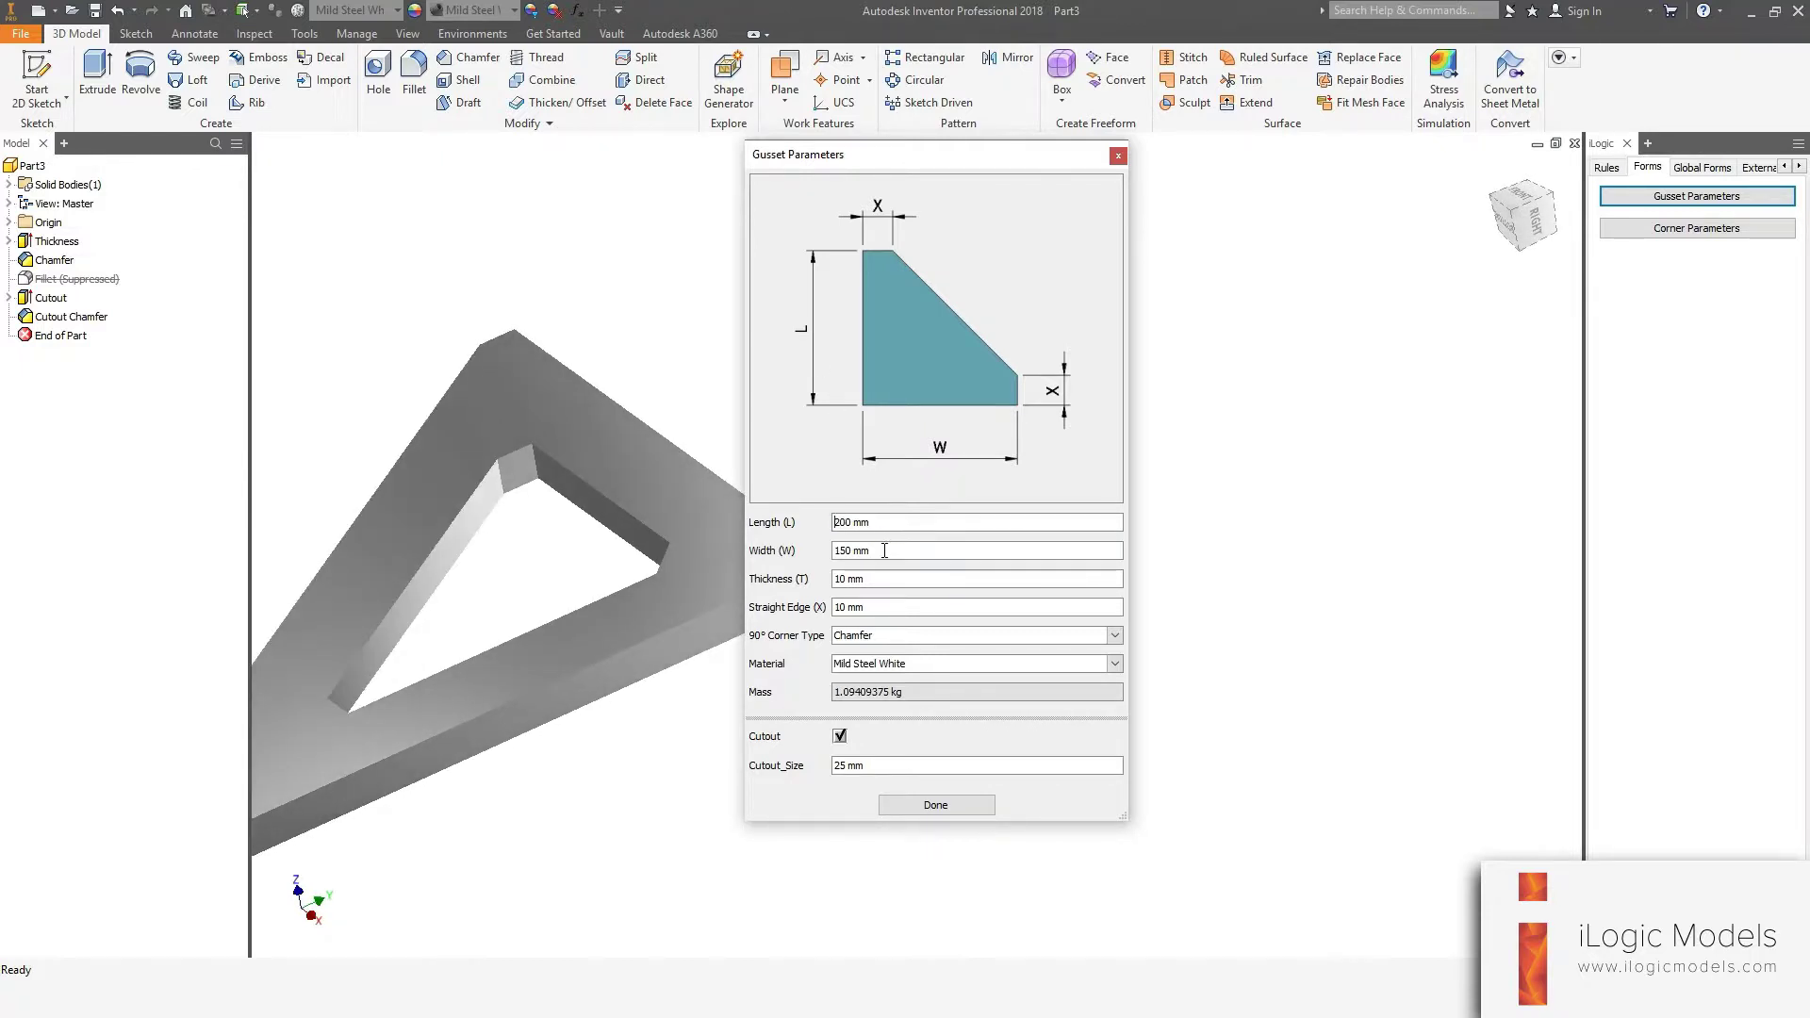
pyautogui.press('Tab')
pyautogui.write('1')
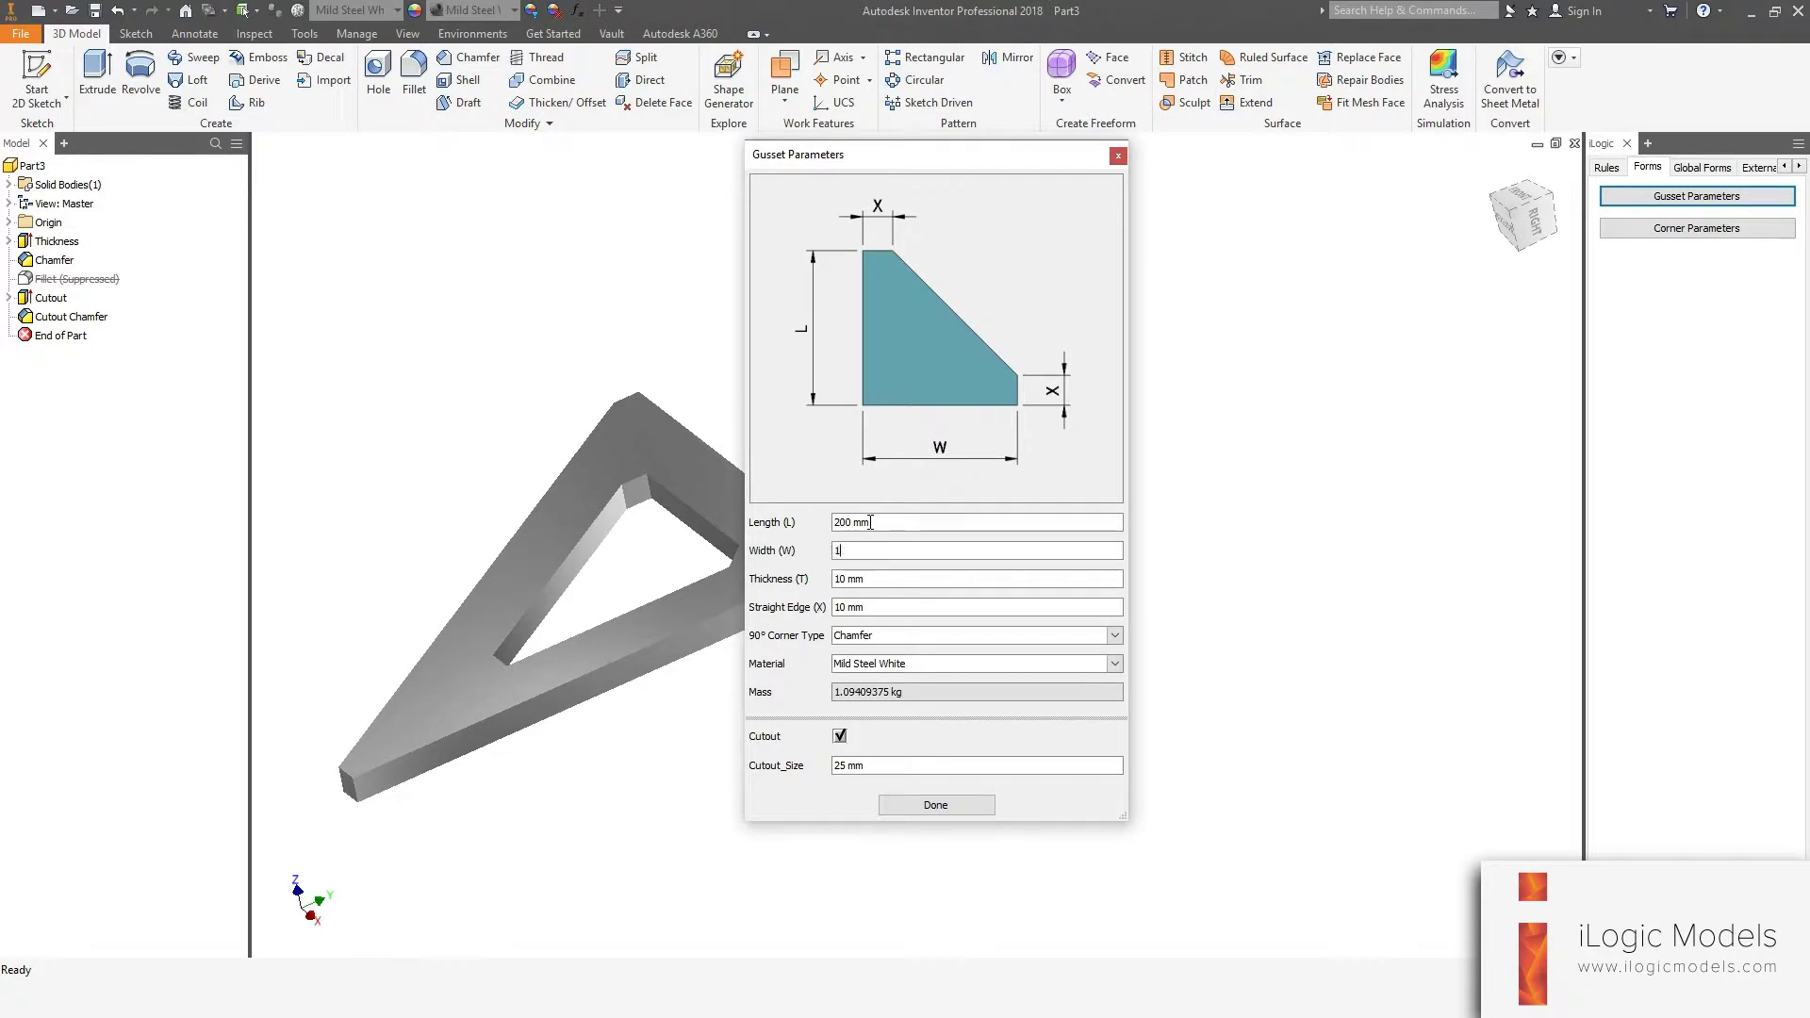
pyautogui.press('Return')
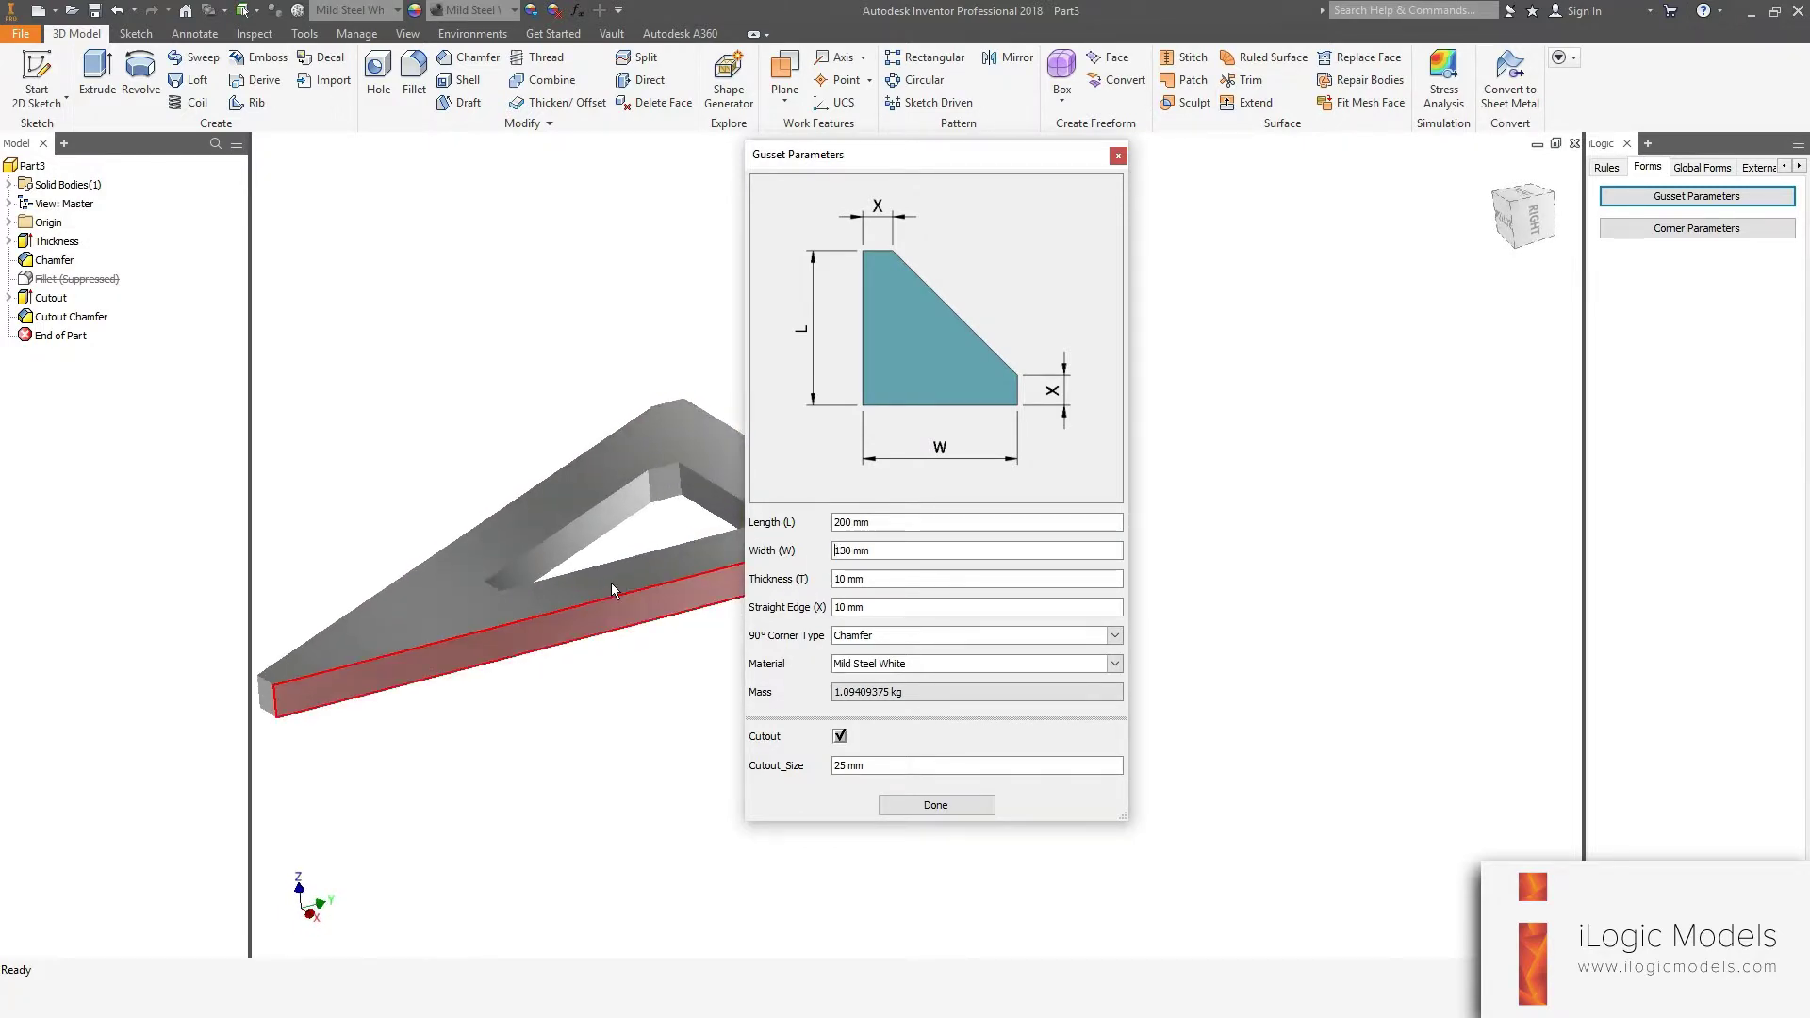
# Set the gusset Thickness to 8 mm and the Straight Edge to 15 mm
pyautogui.moveTo(873, 582); pyautogui.dragTo(806, 560)
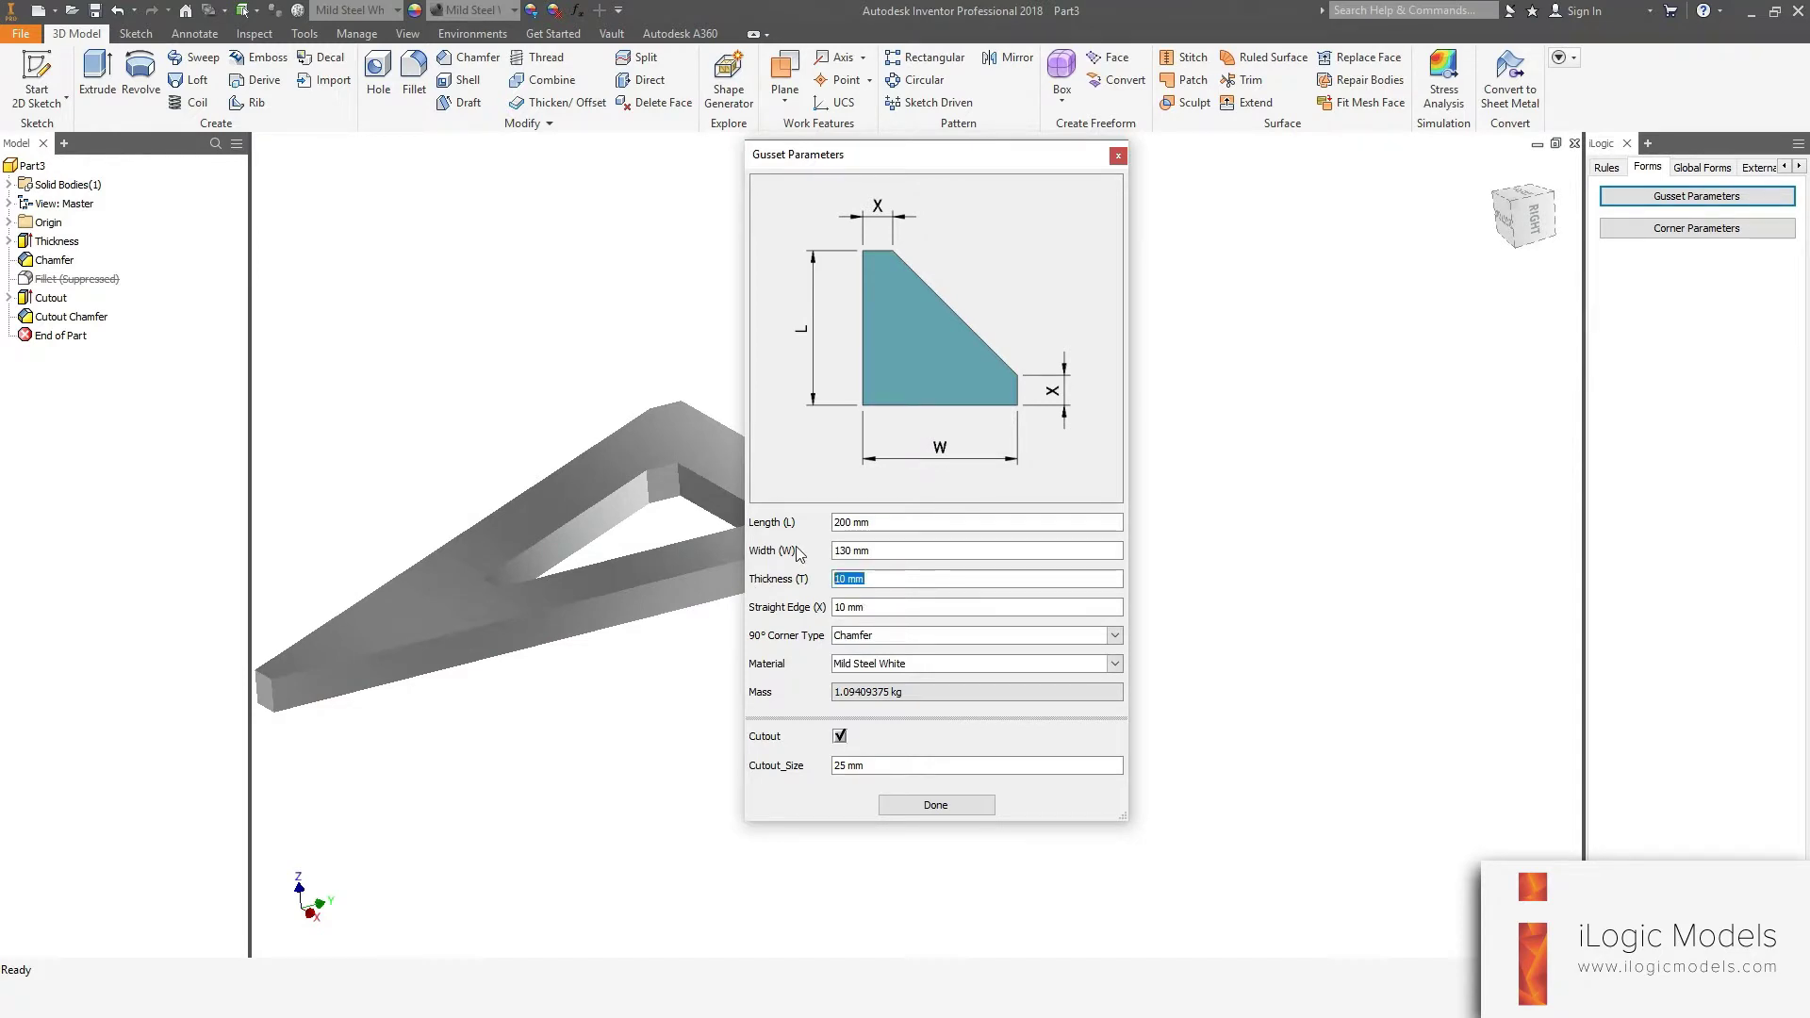
pyautogui.write('3')
pyautogui.press('Return')
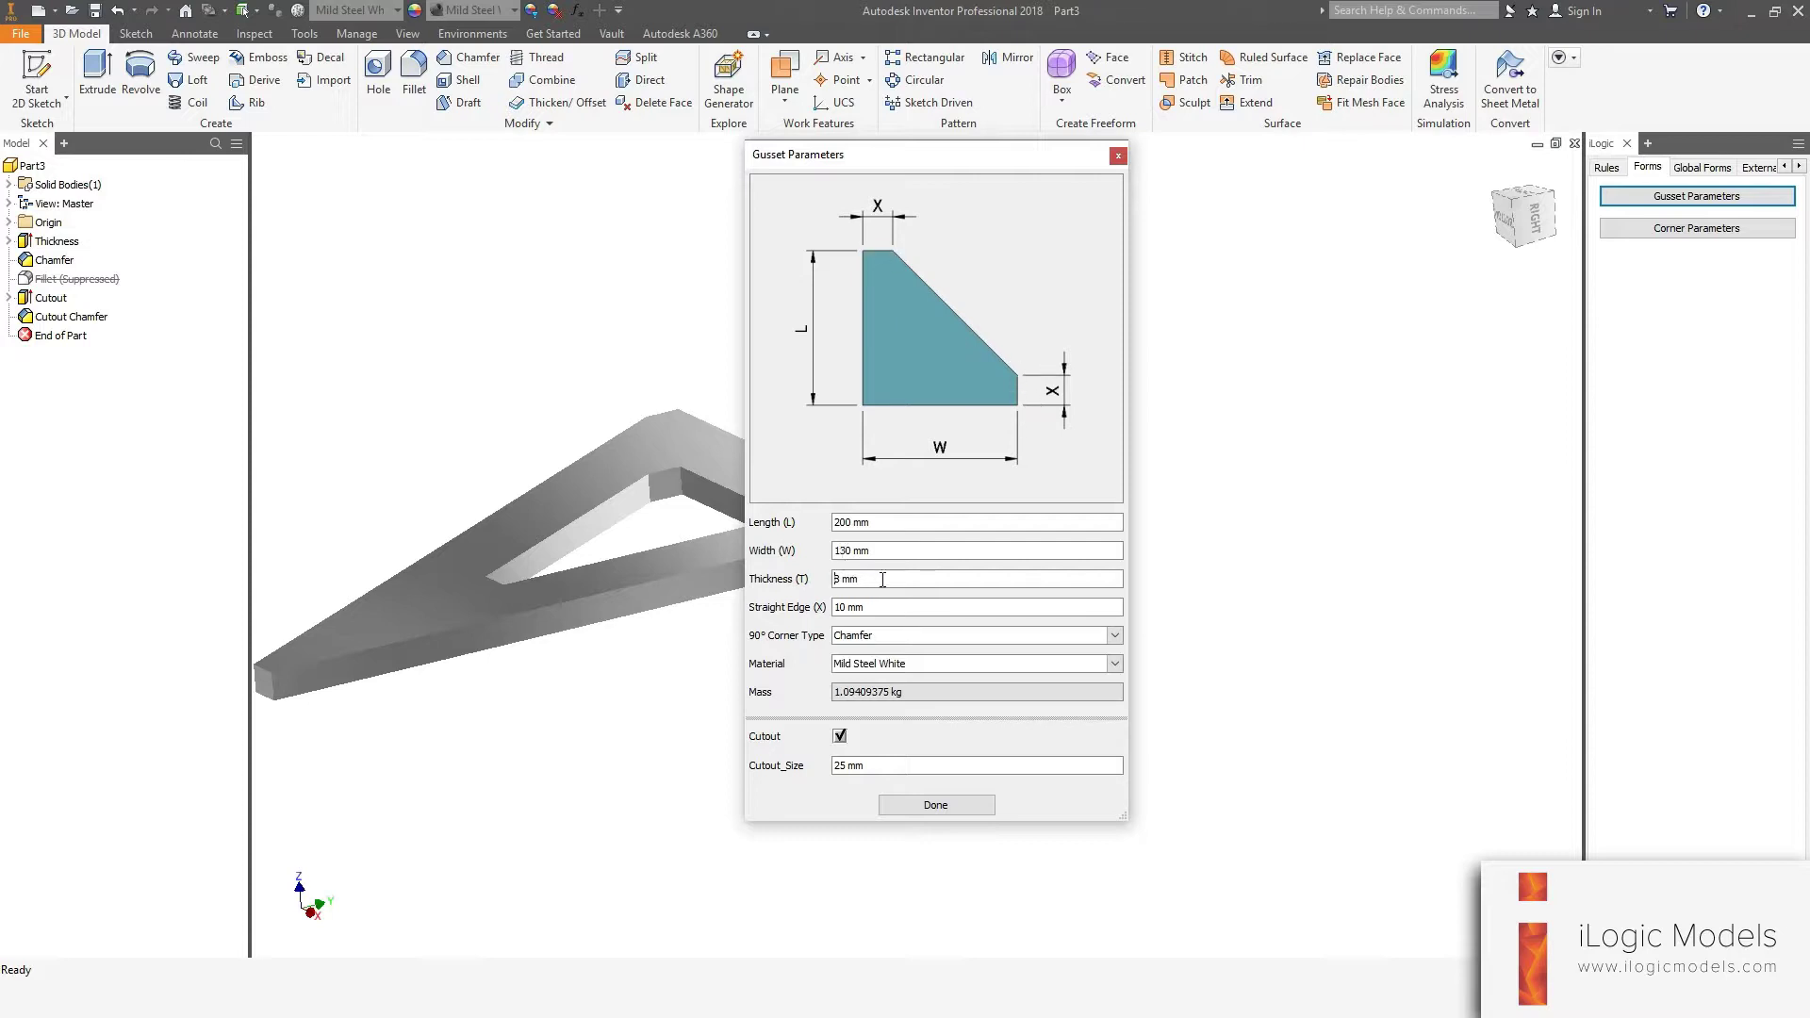
pyautogui.press('Tab')
pyautogui.write('15')
pyautogui.press('Return')
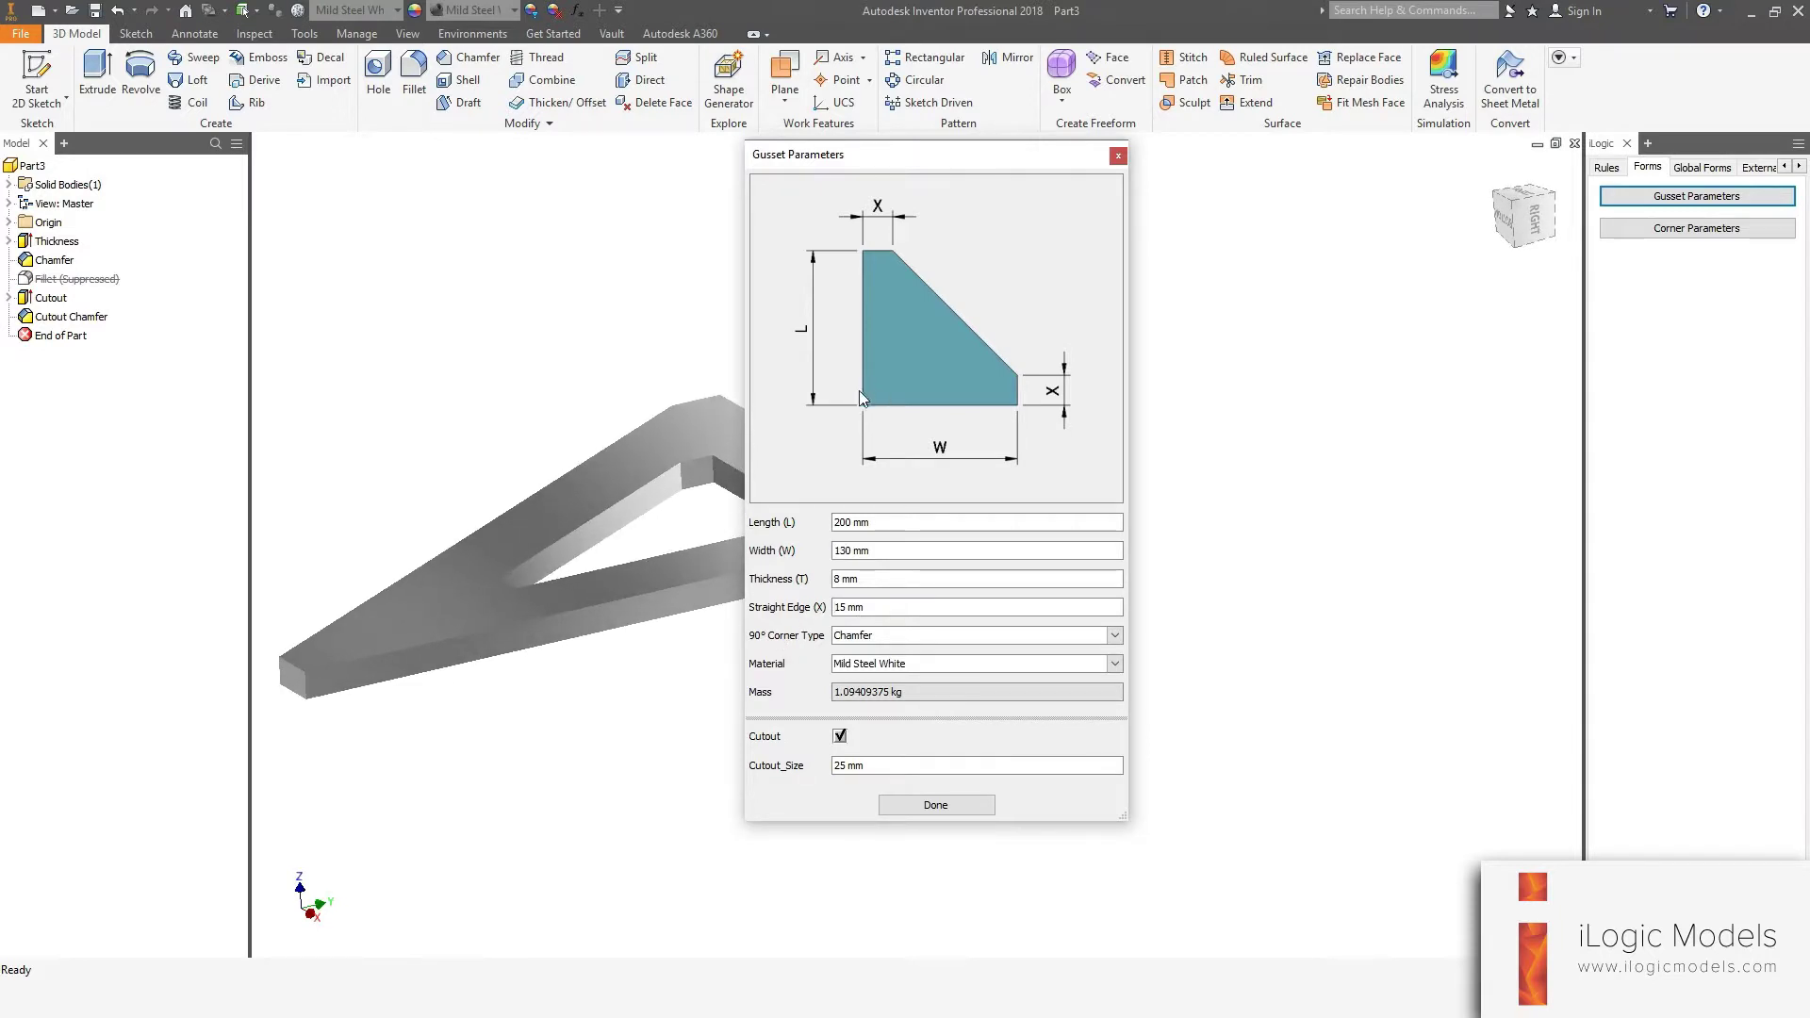
pyautogui.scroll(-5, 641, 569)
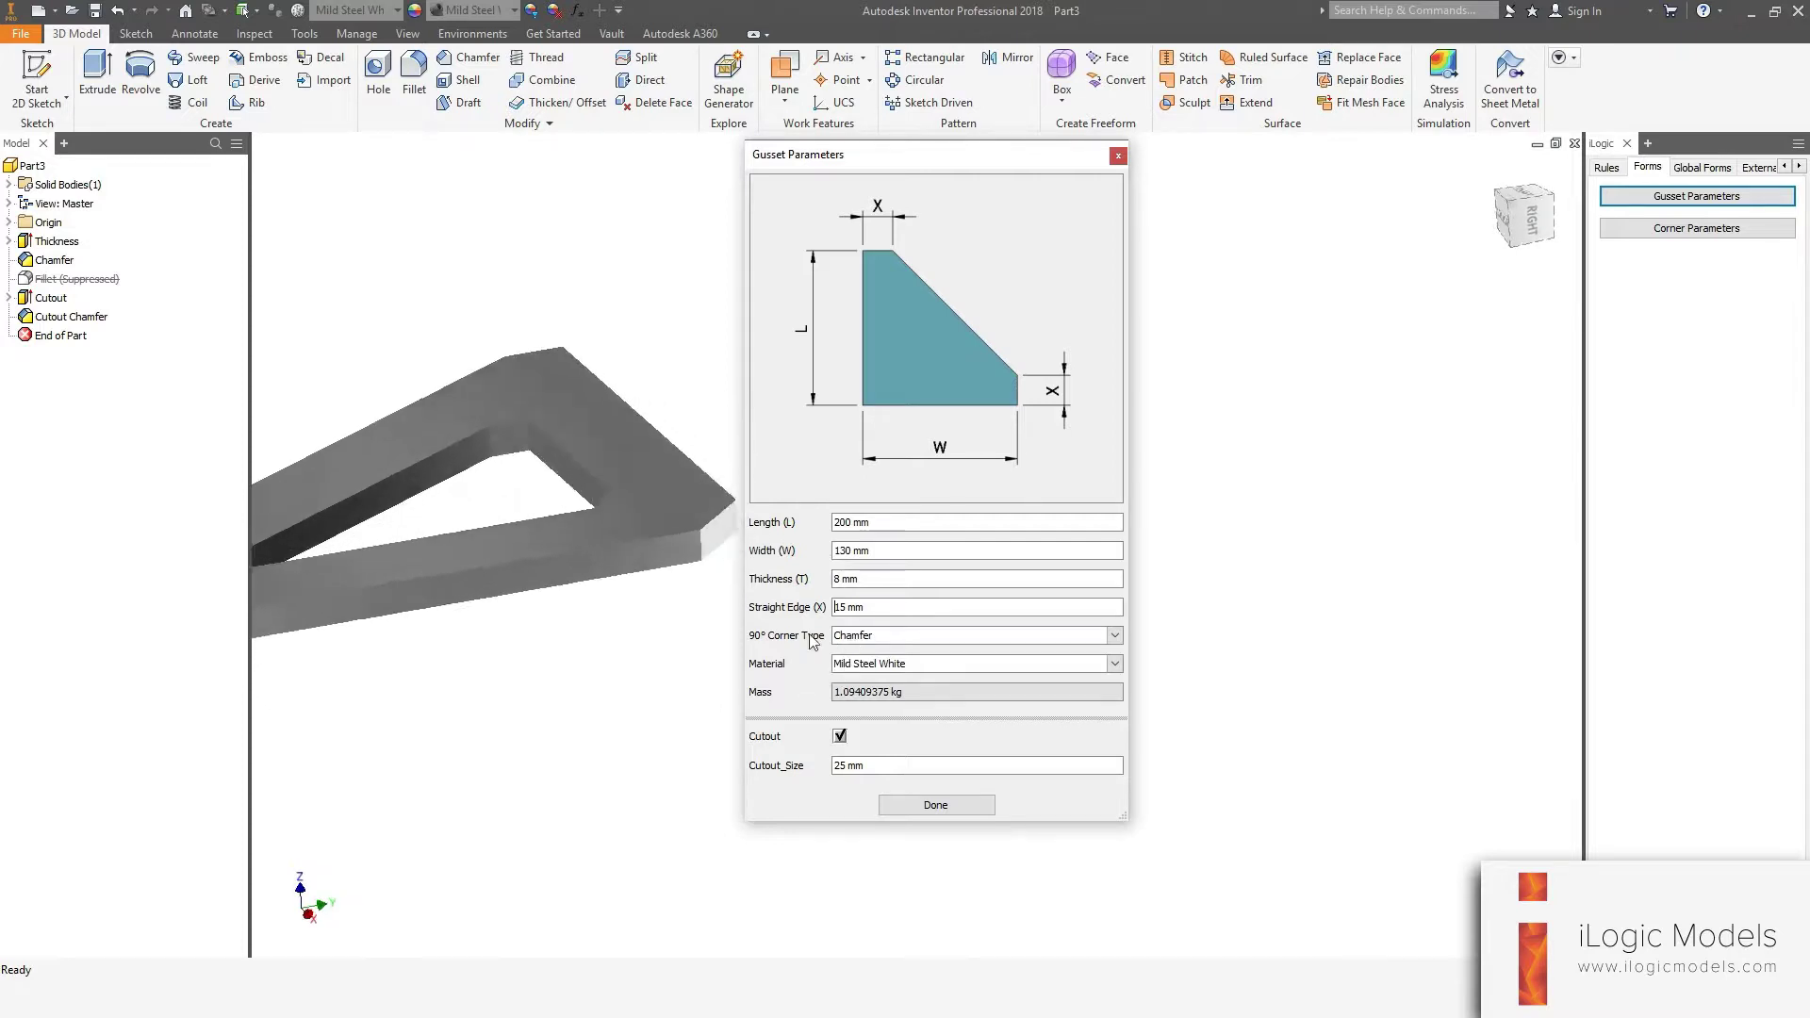
# Give the gusset's 90° corner a 10 mm fillet
pyautogui.press('F5')
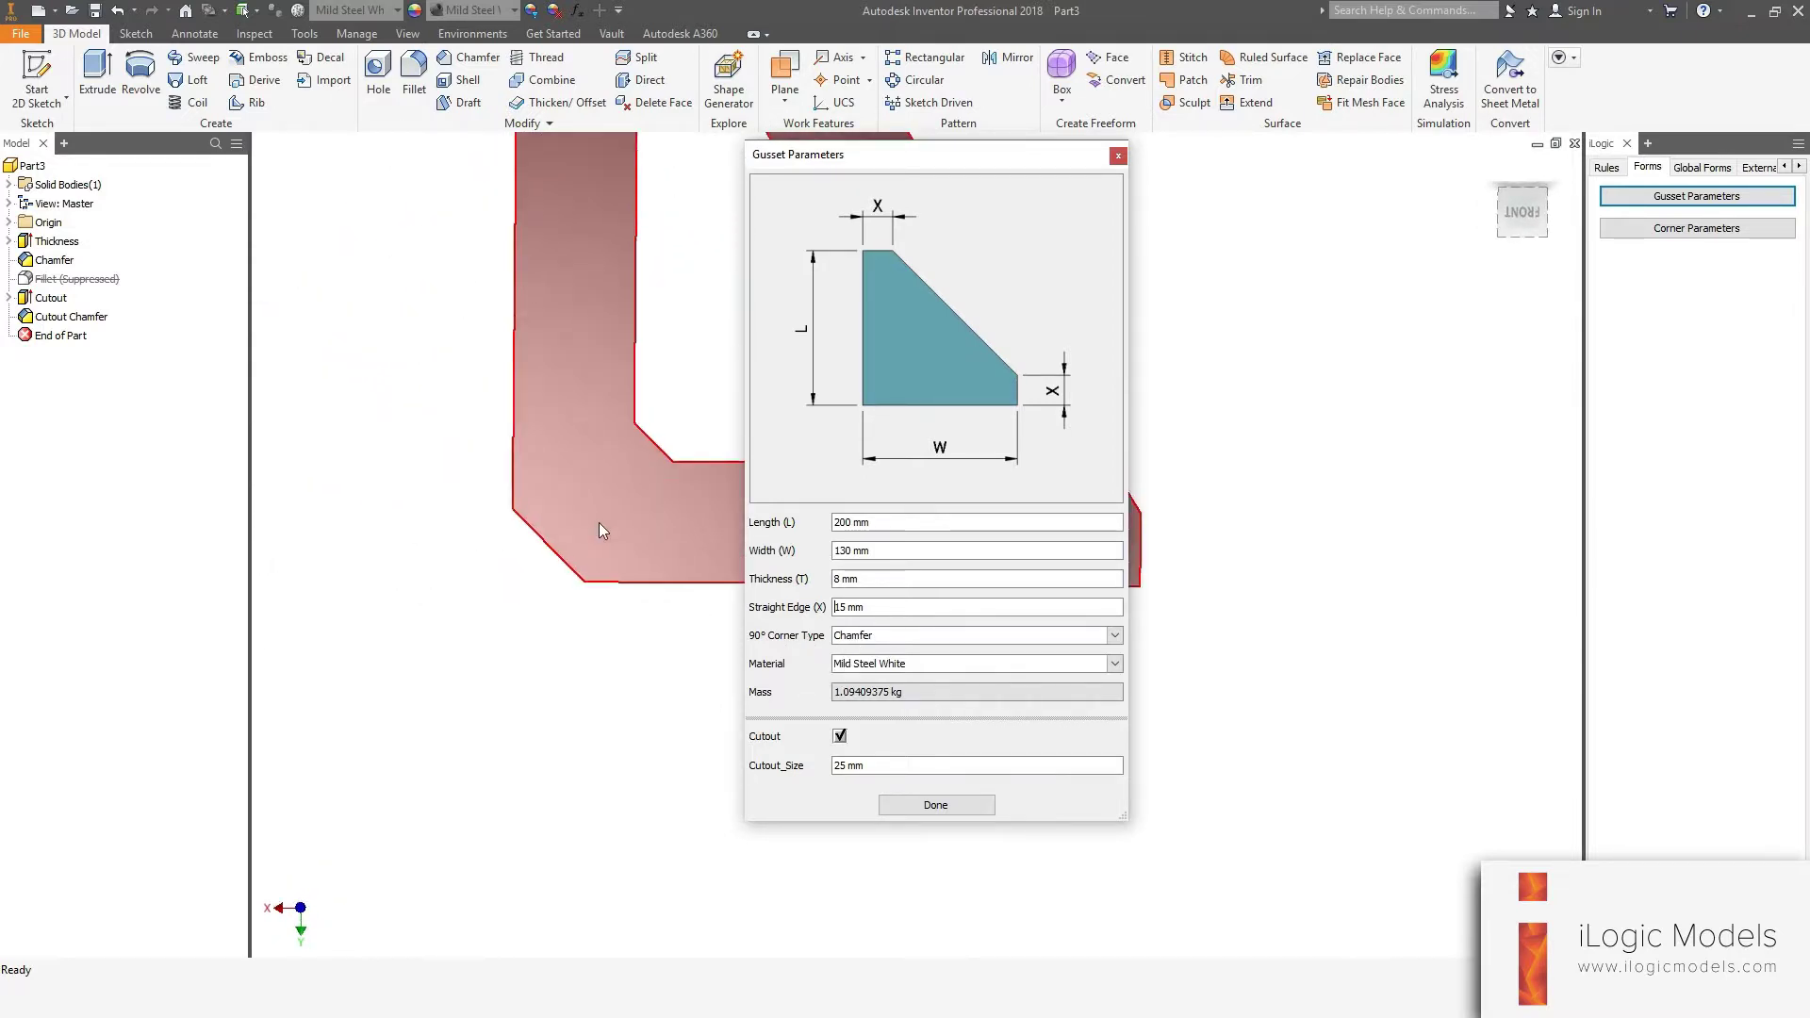
pyautogui.click(853, 637)
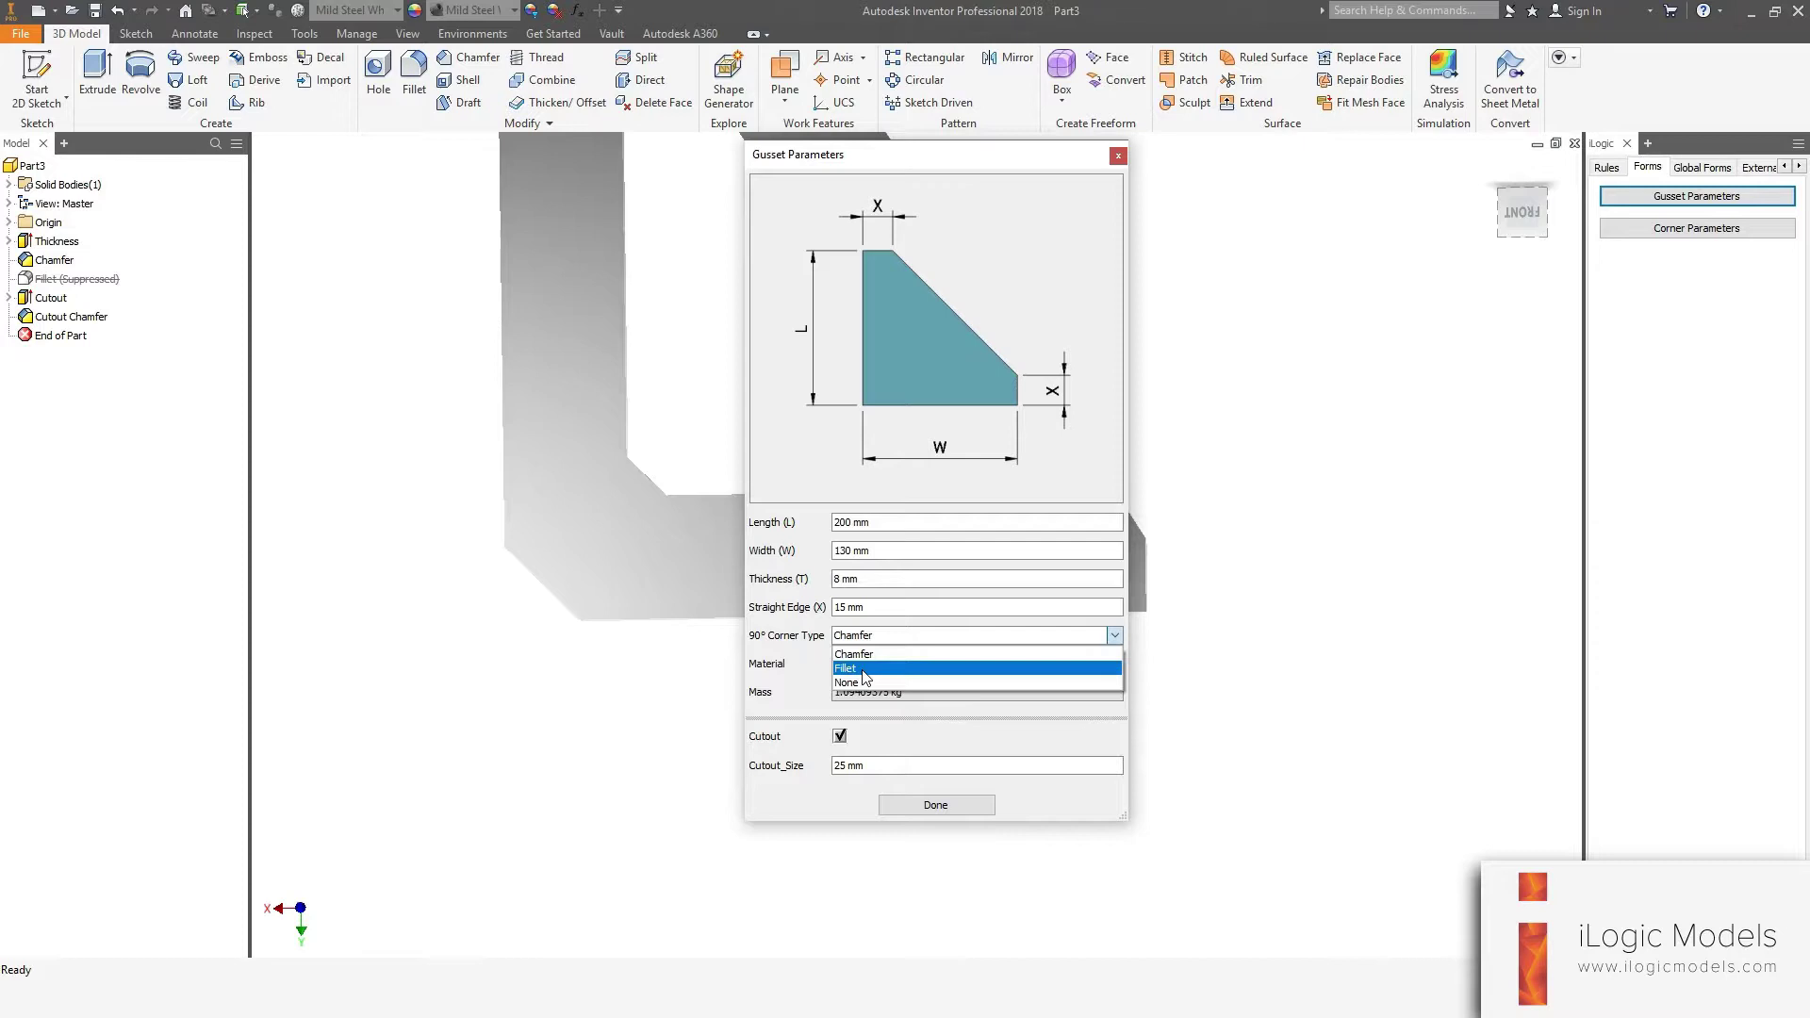
pyautogui.click(851, 663)
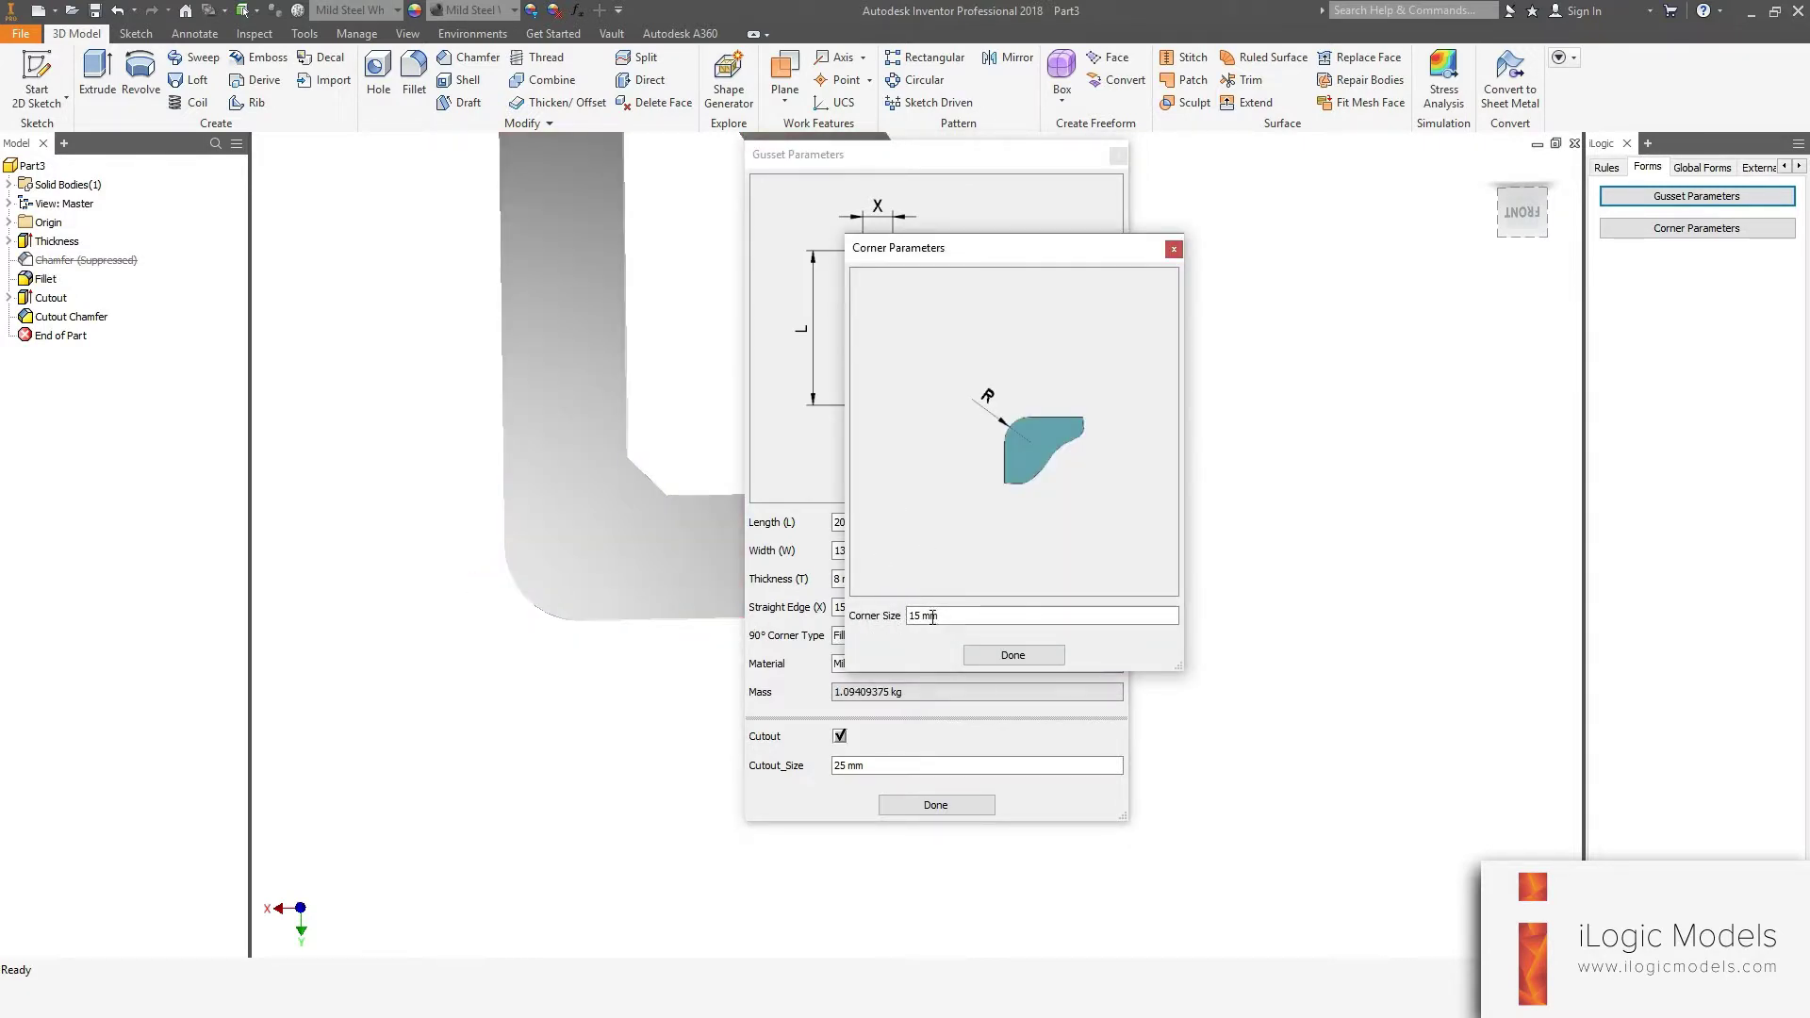
pyautogui.moveTo(966, 269); pyautogui.dragTo(875, 194)
pyautogui.click(864, 544)
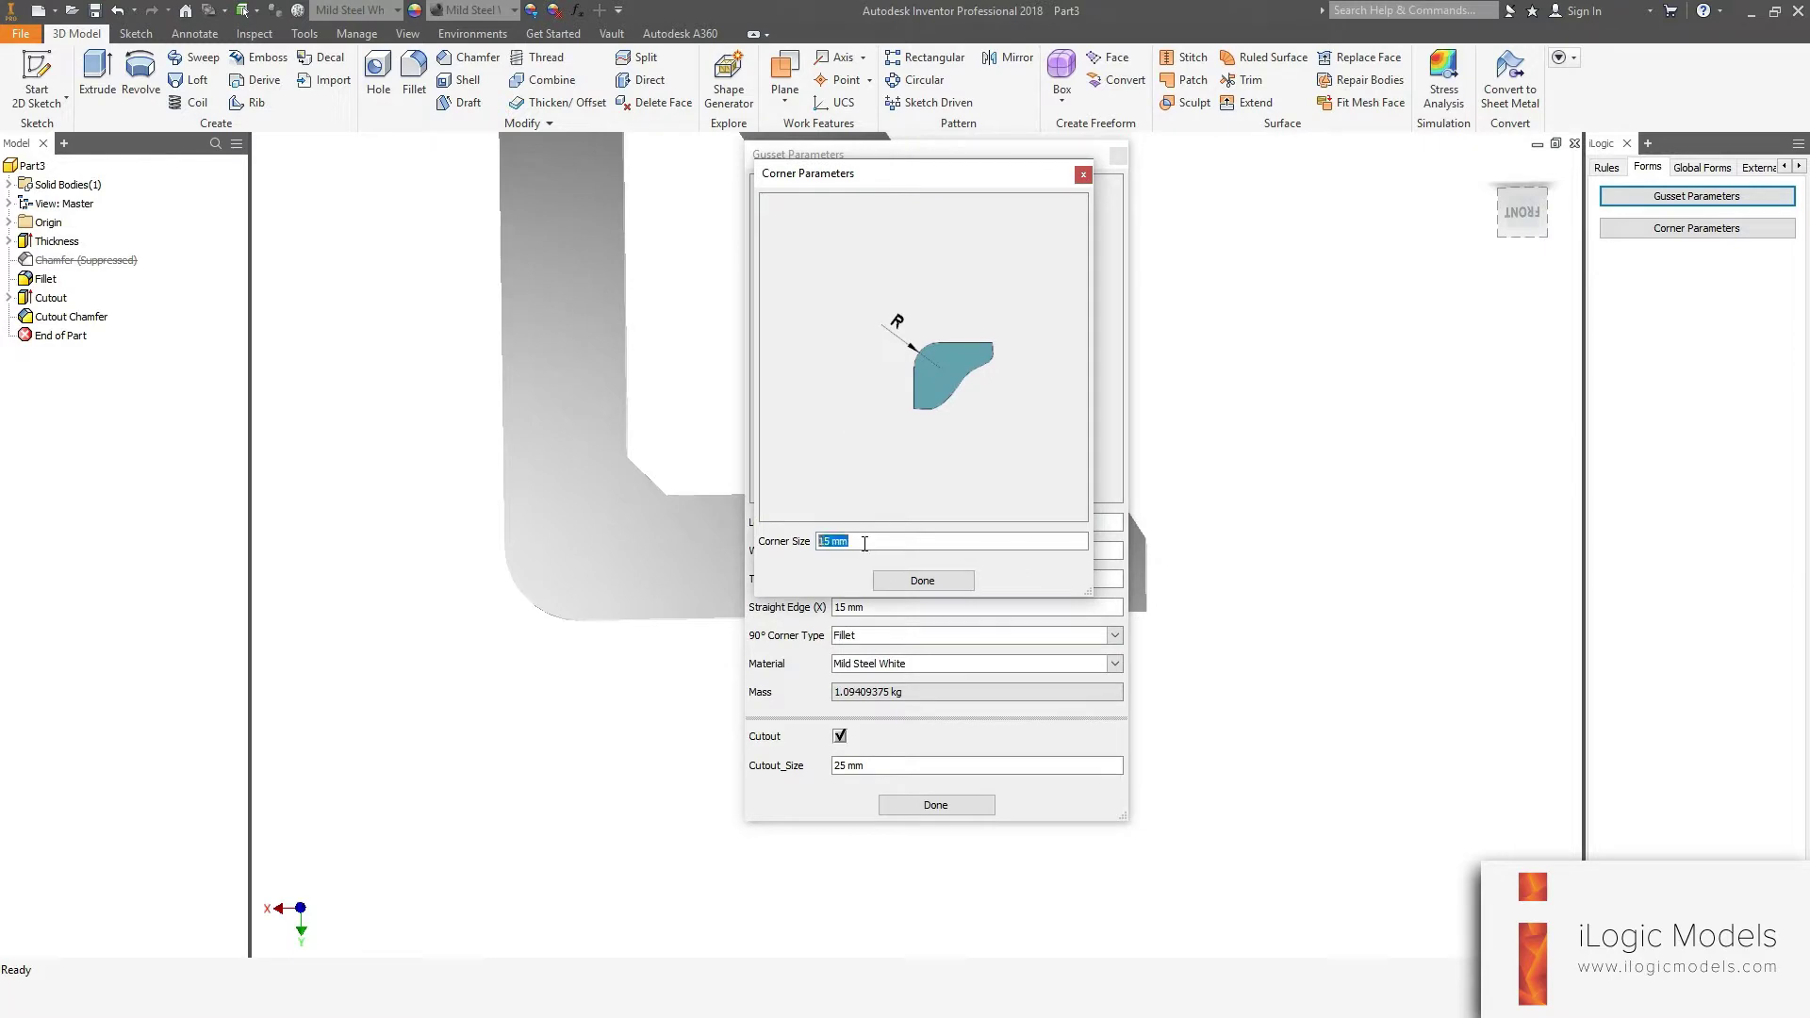
pyautogui.write('10 mm')
pyautogui.click(922, 580)
# Switch the corner to a 15 mm chamfer, then set the corner type to None
pyautogui.click(849, 635)
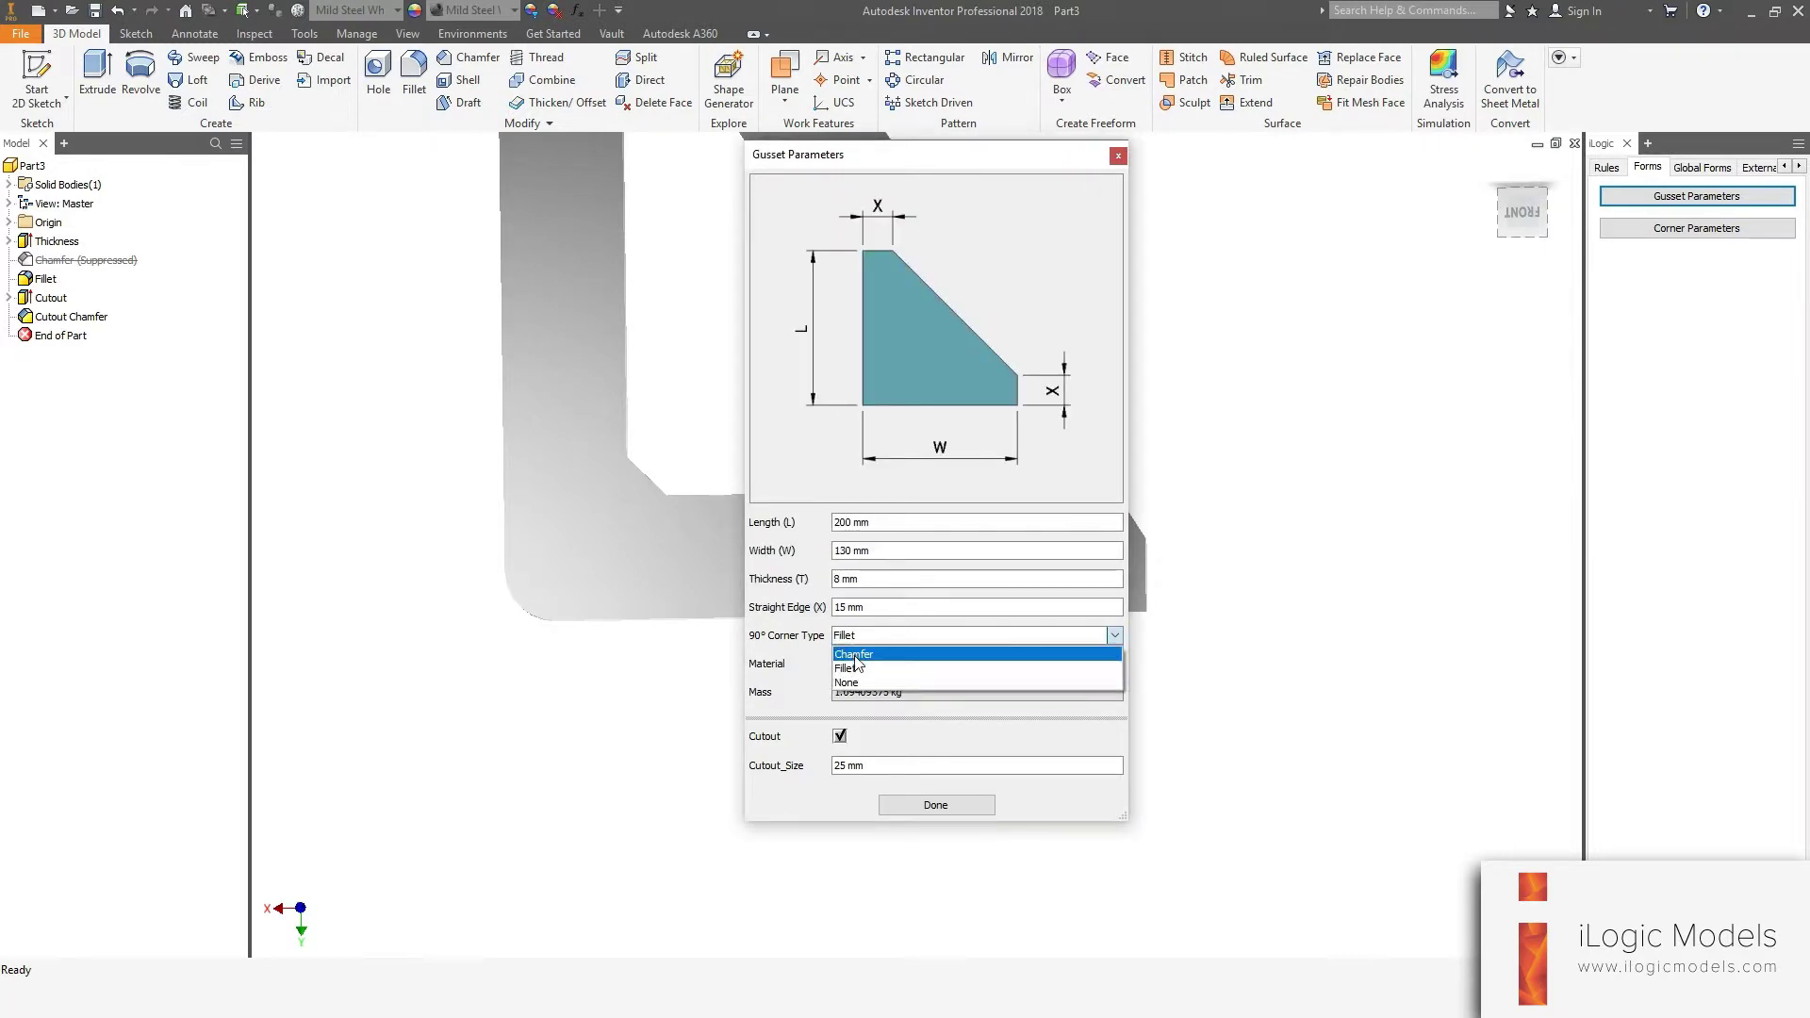
pyautogui.click(858, 666)
pyautogui.click(860, 544)
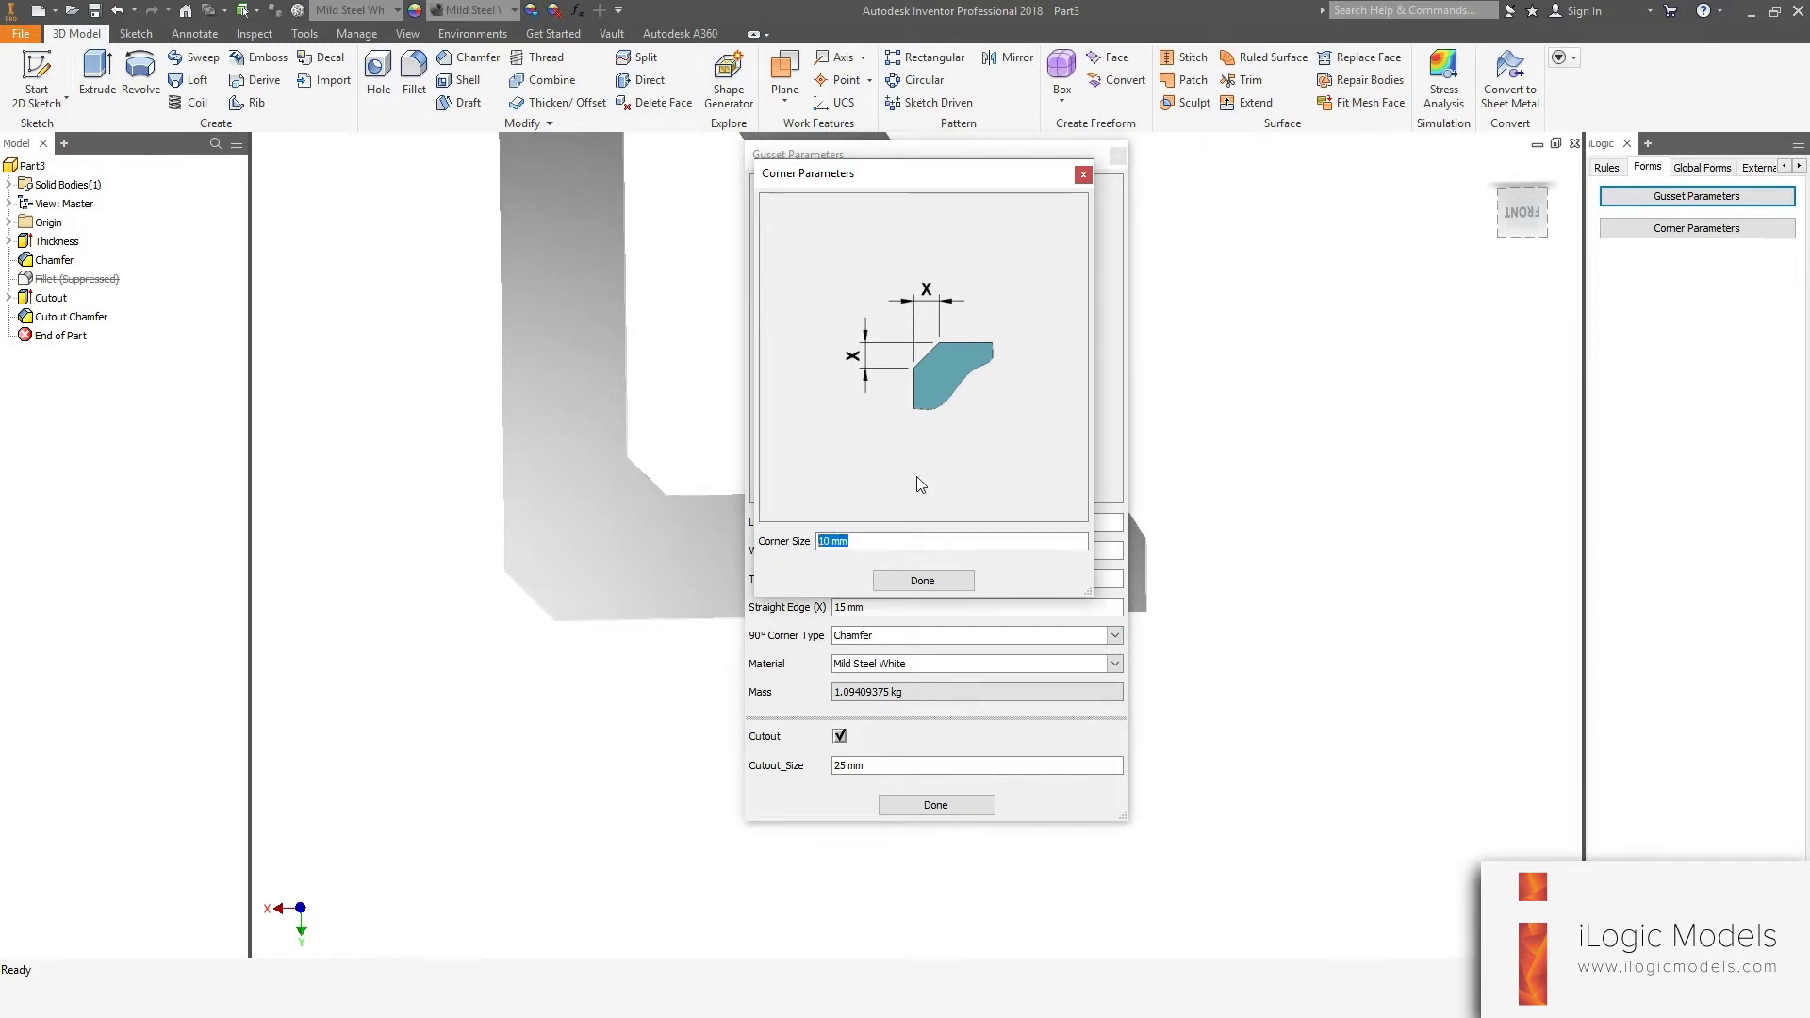
pyautogui.write('15 mm')
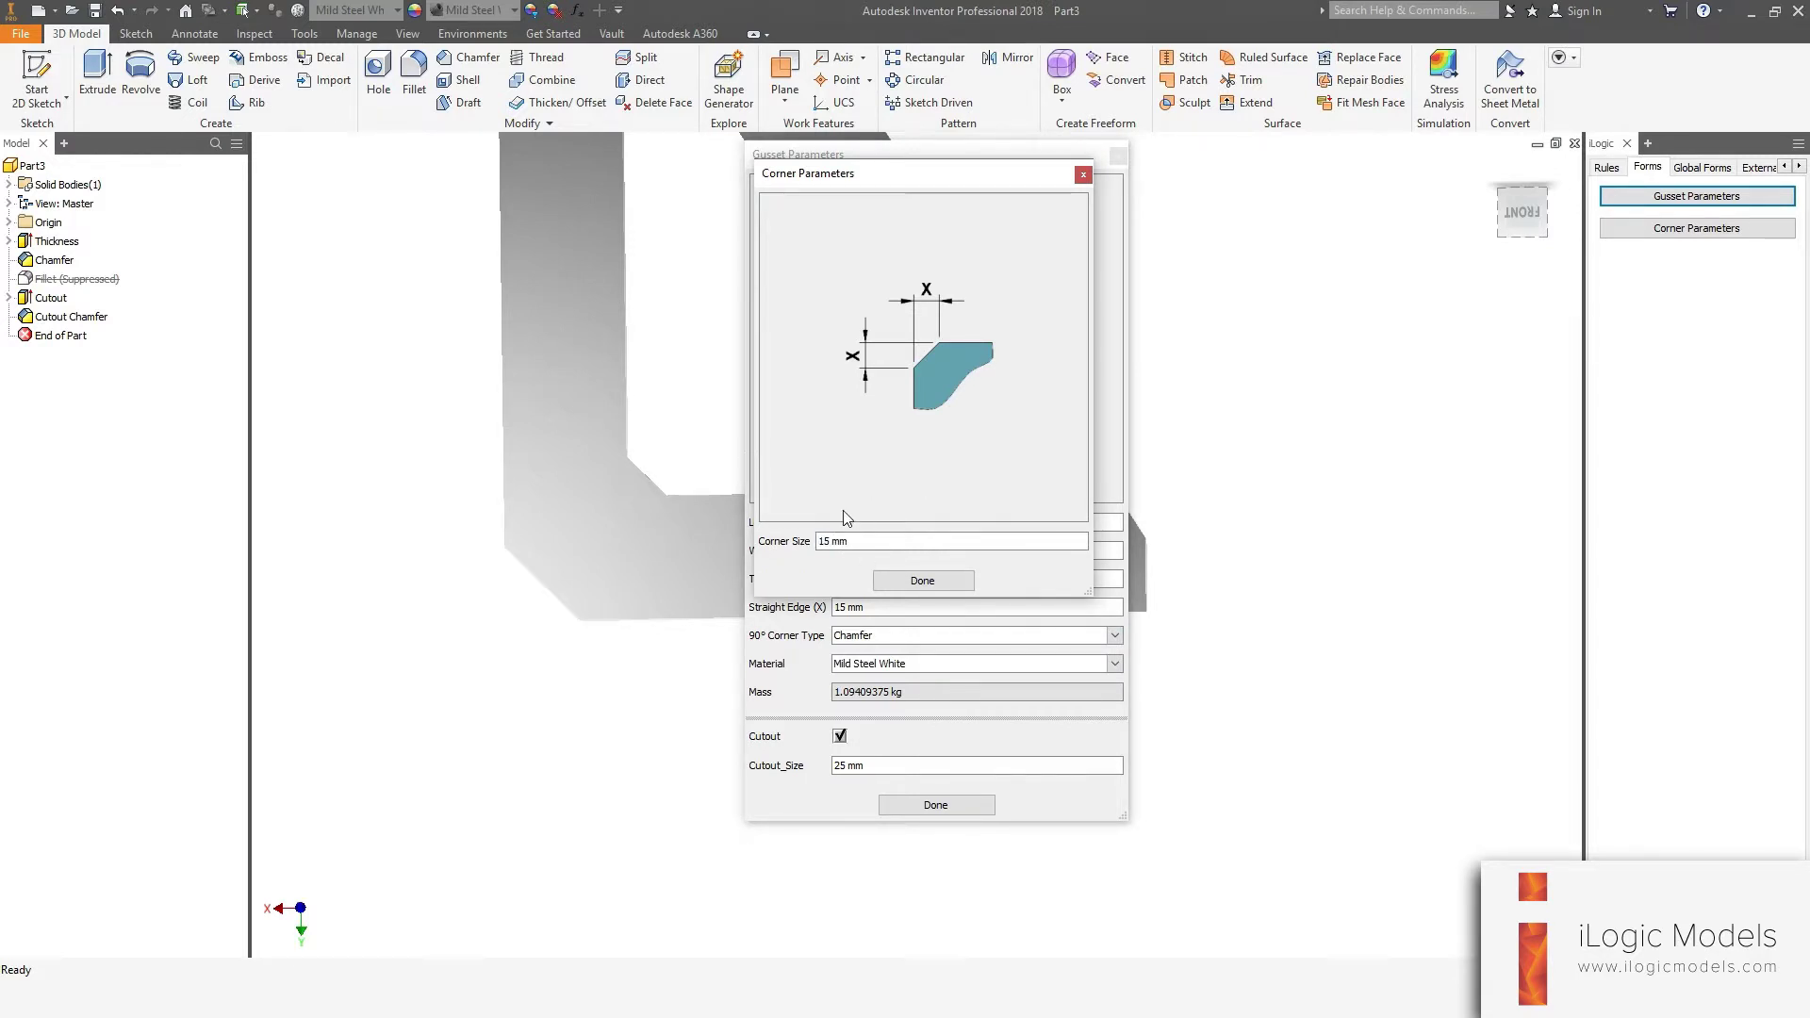
pyautogui.click(922, 580)
pyautogui.click(865, 638)
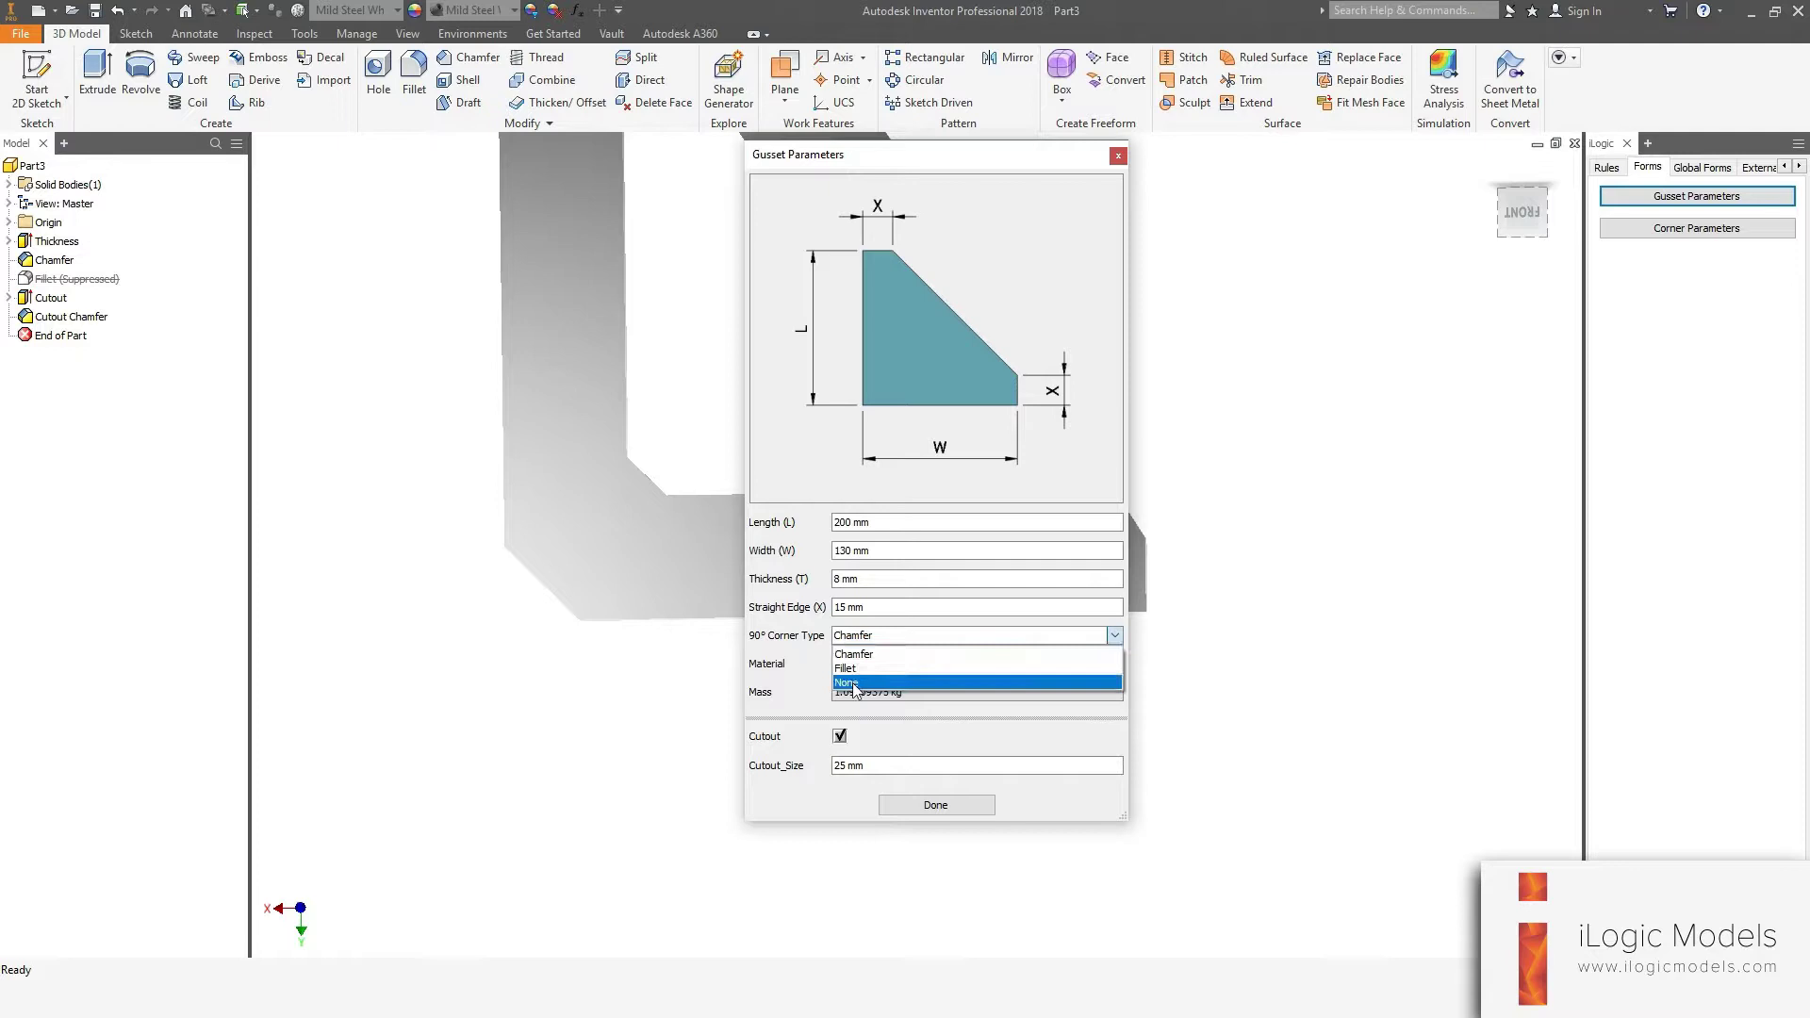
pyautogui.click(854, 684)
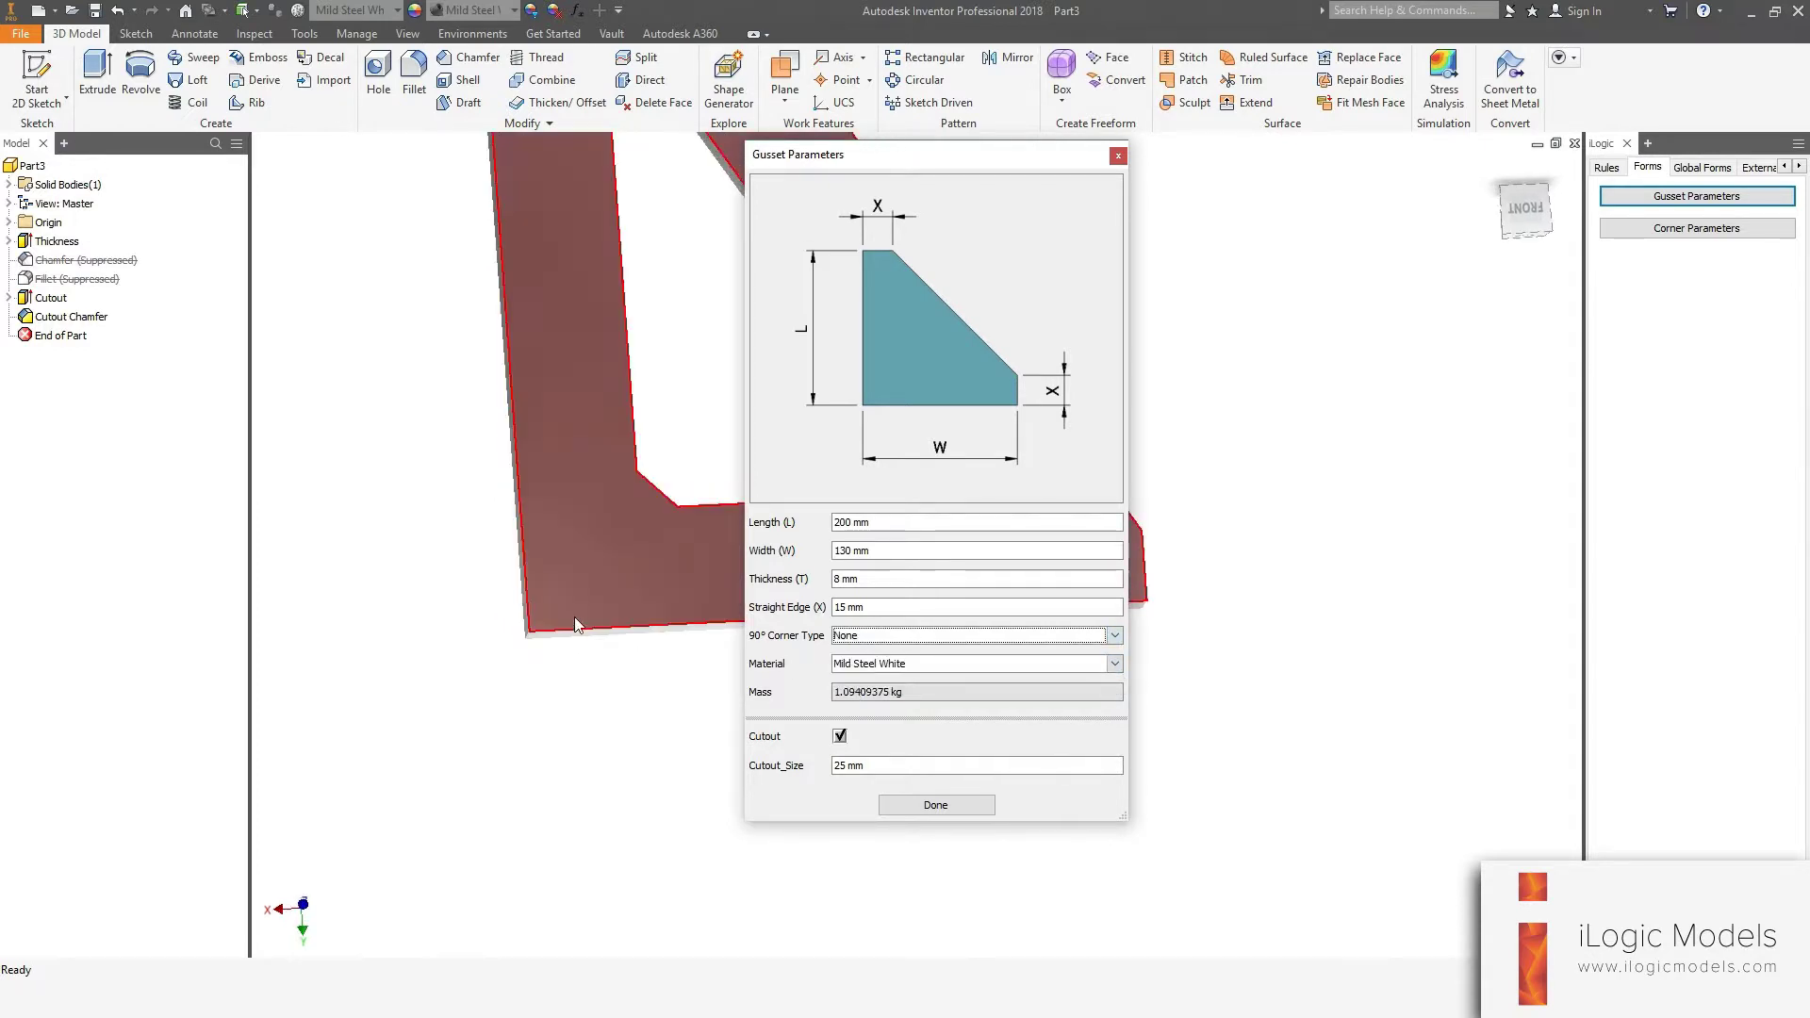
pyautogui.keyDown('shift'); pyautogui.moveTo(574, 620); pyautogui.dragTo(849, 665, button='middle'); pyautogui.keyUp('shift')
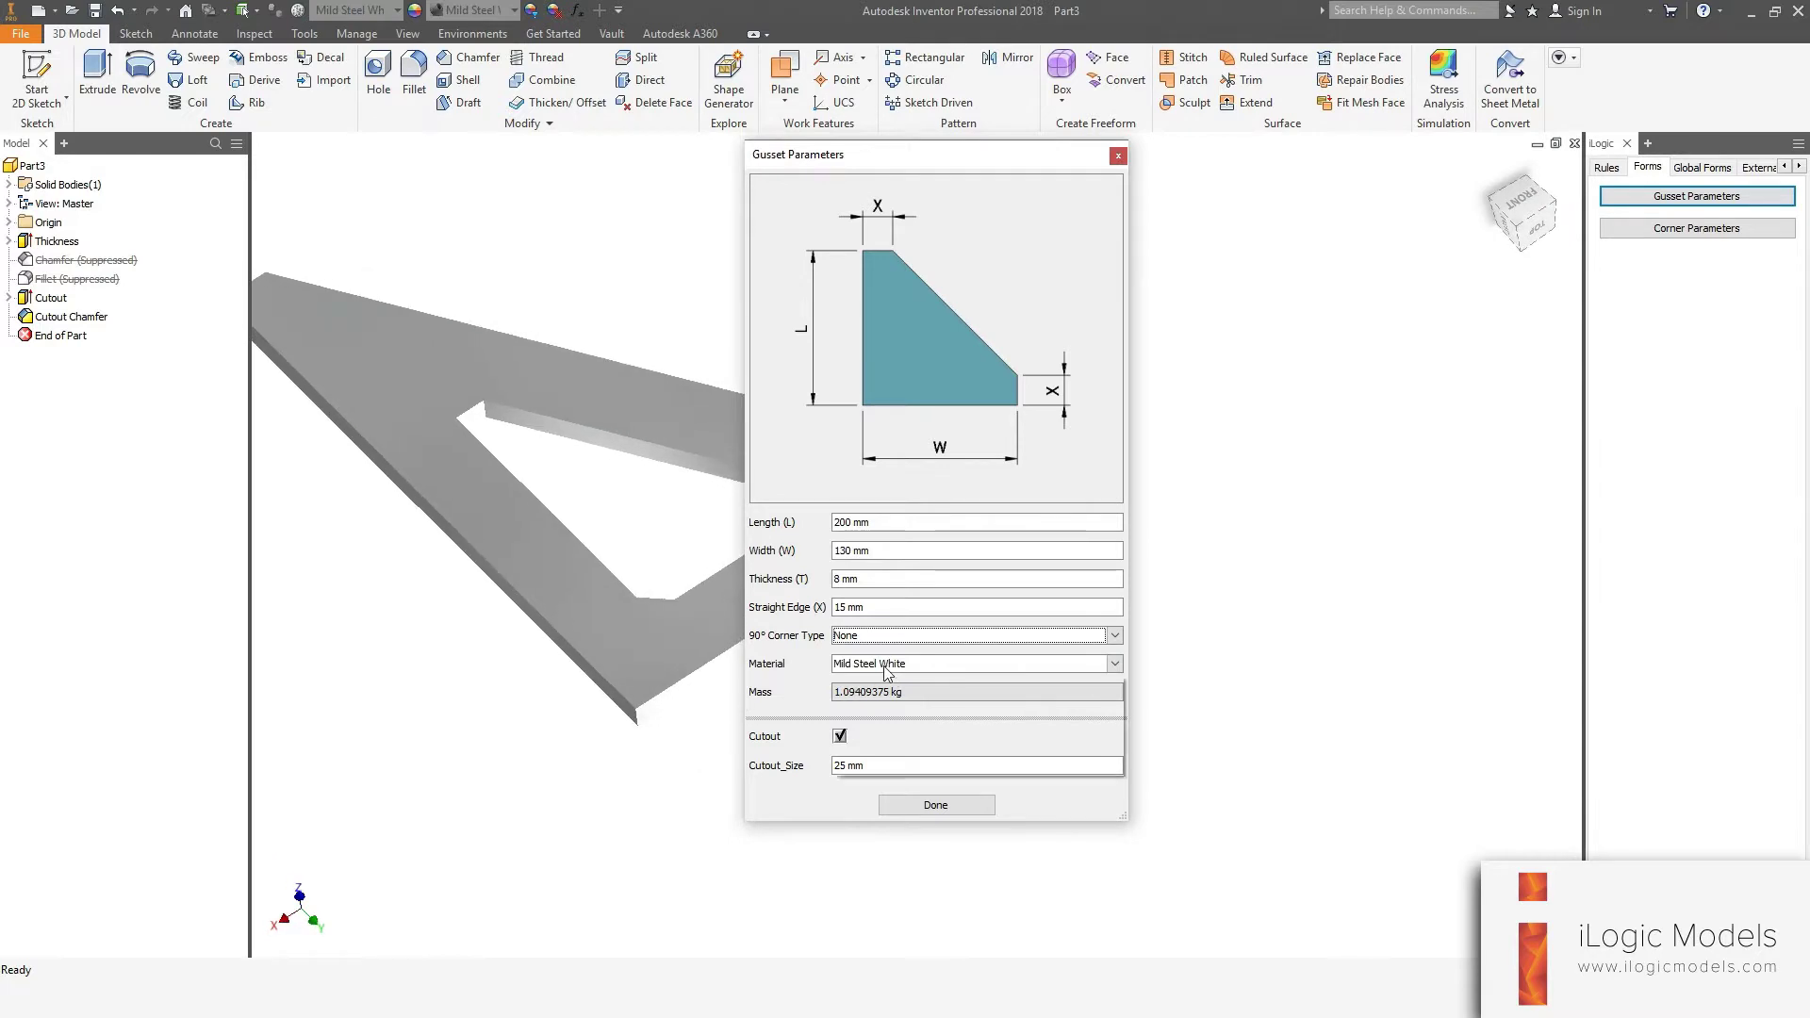
# Set the gusset material to Mild Steel Red, finish the form, and list the iLogic rules
pyautogui.click(885, 666)
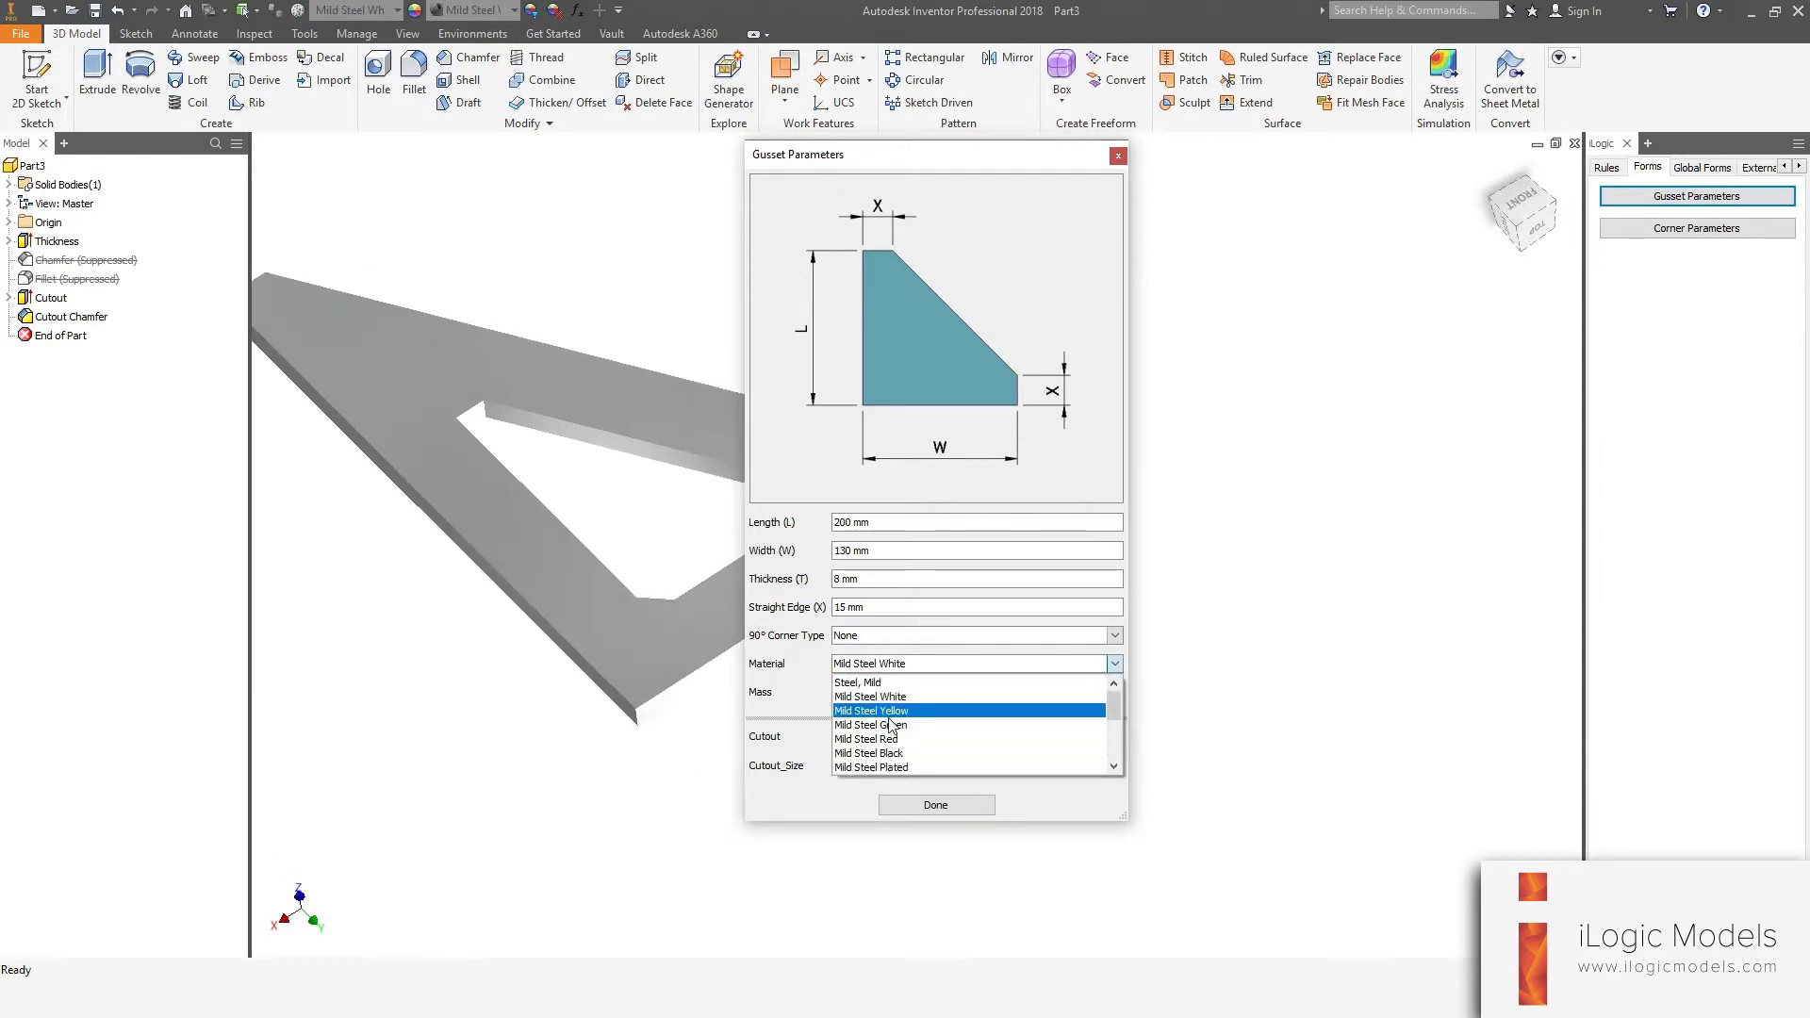
pyautogui.scroll(-5, 891, 726)
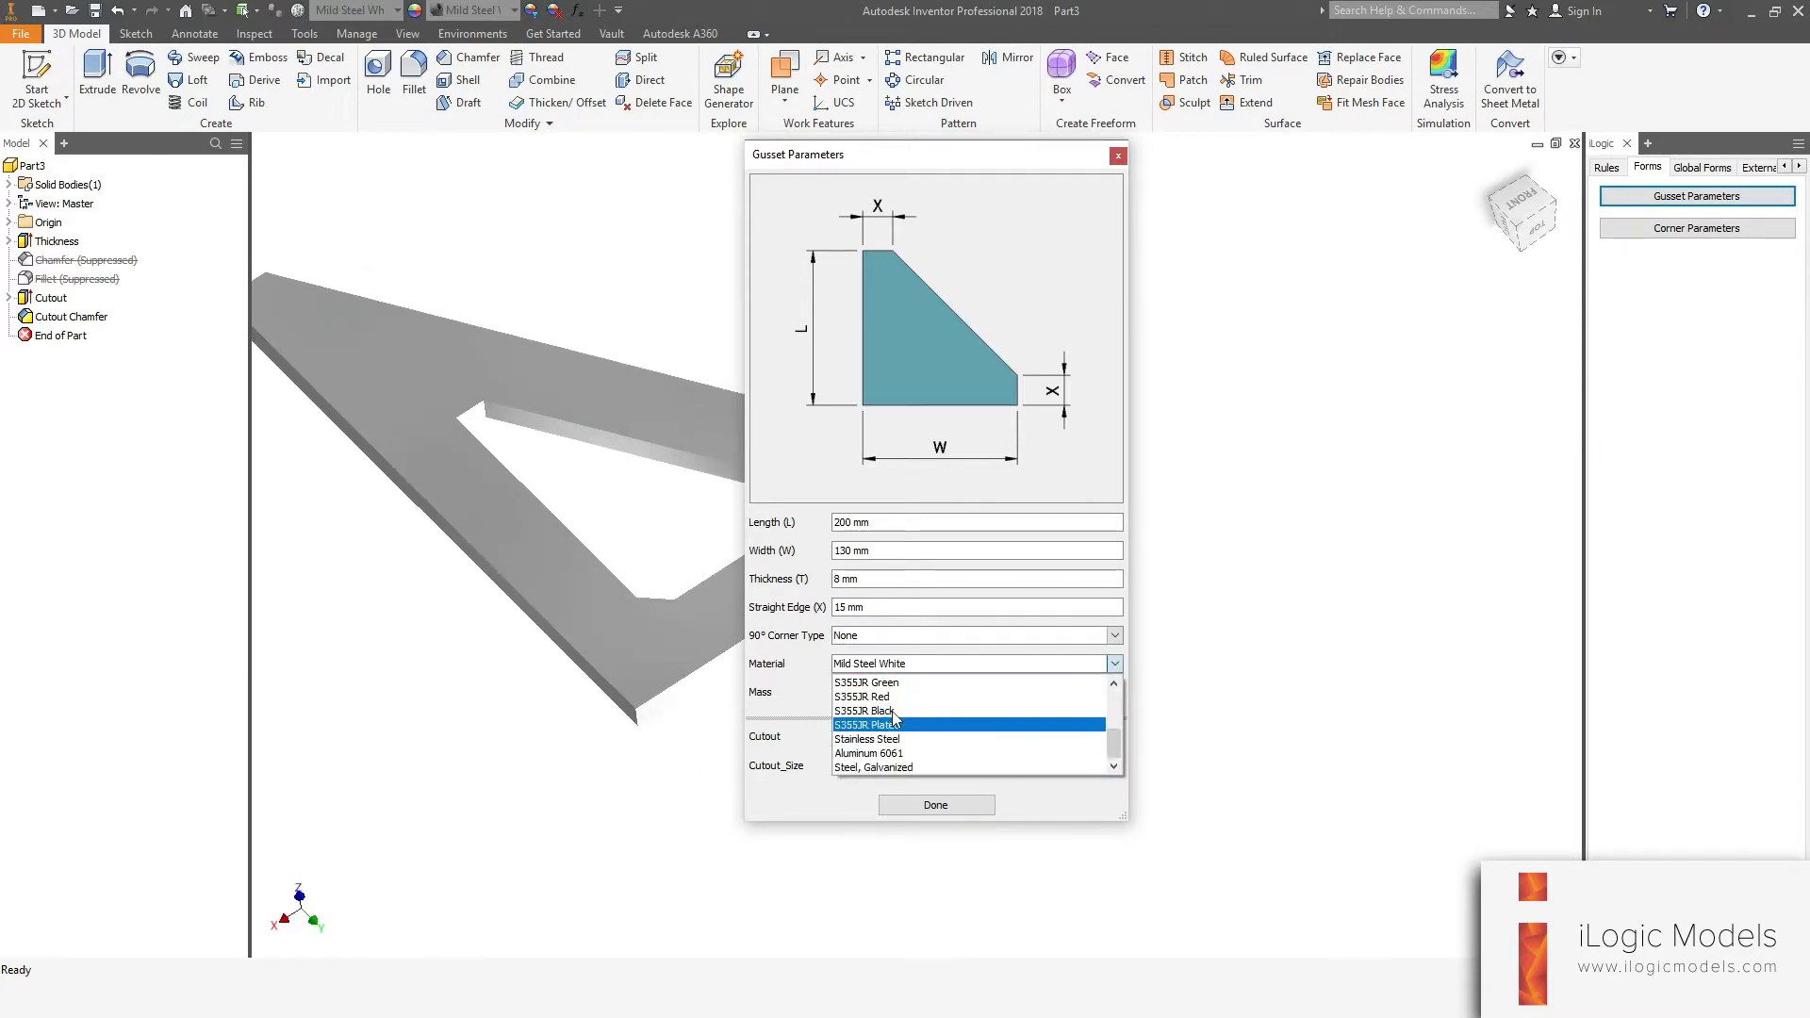
pyautogui.scroll(3, 900, 715)
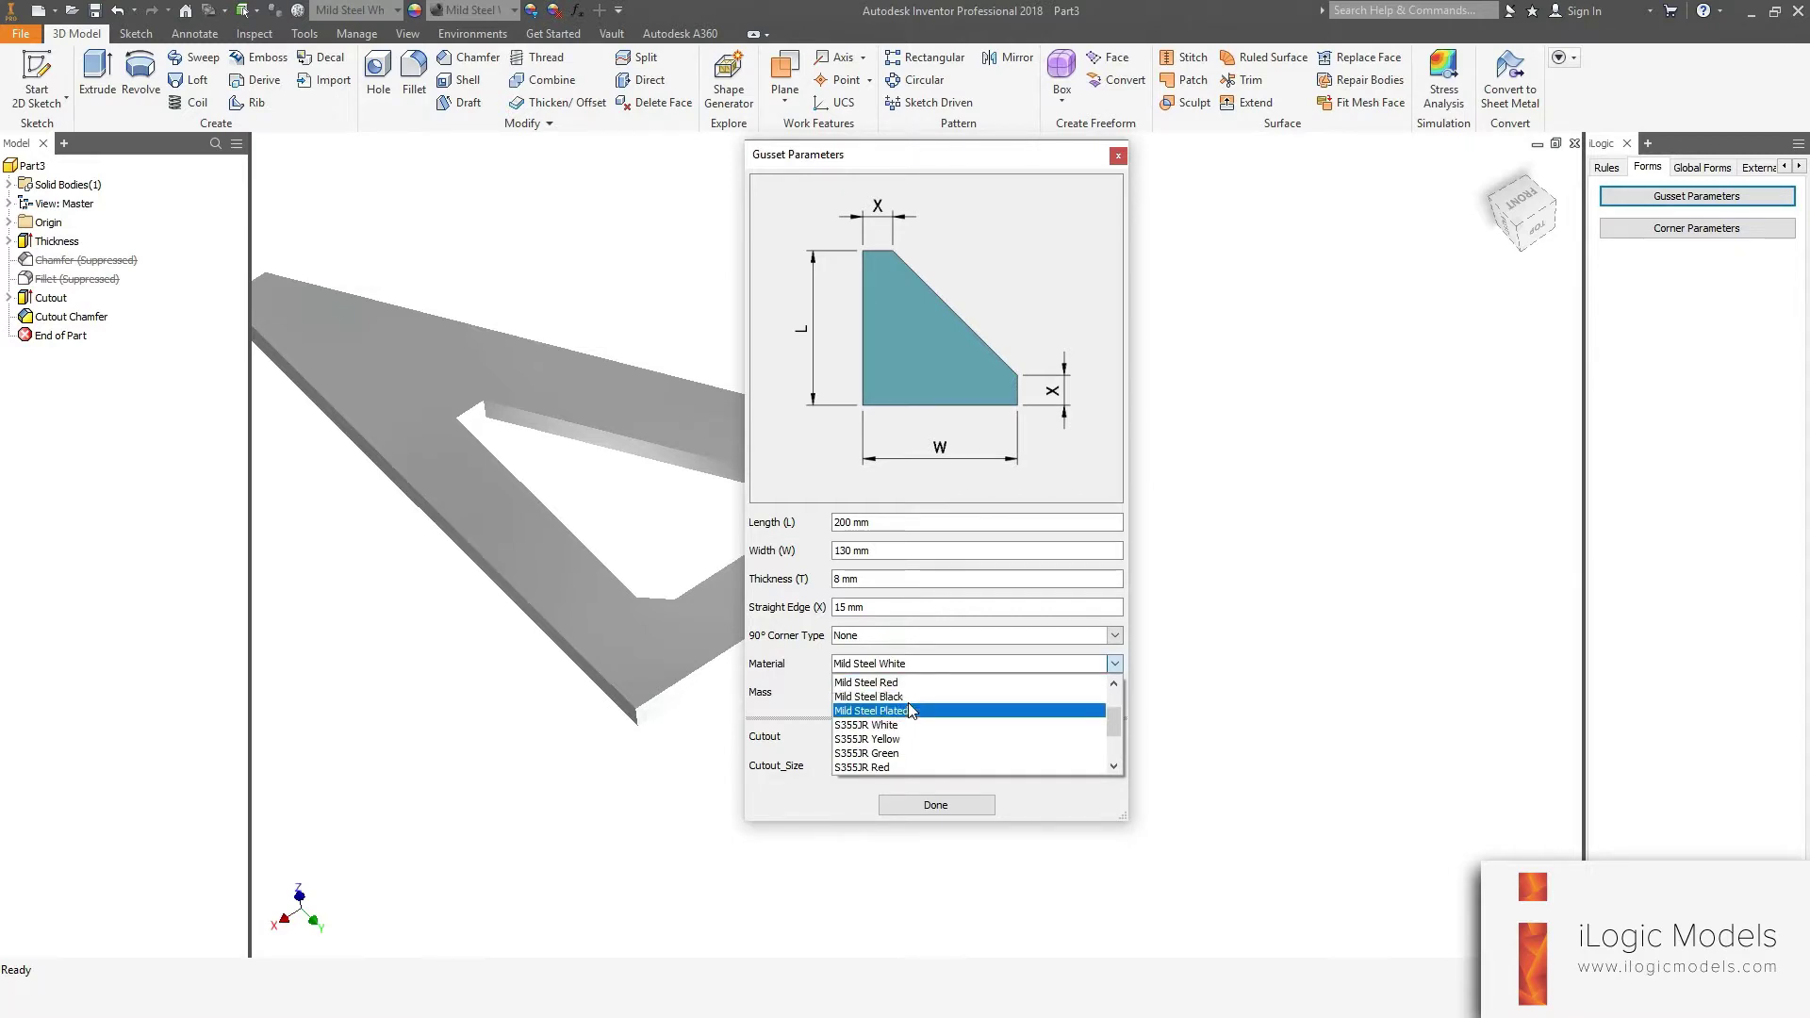
pyautogui.click(909, 681)
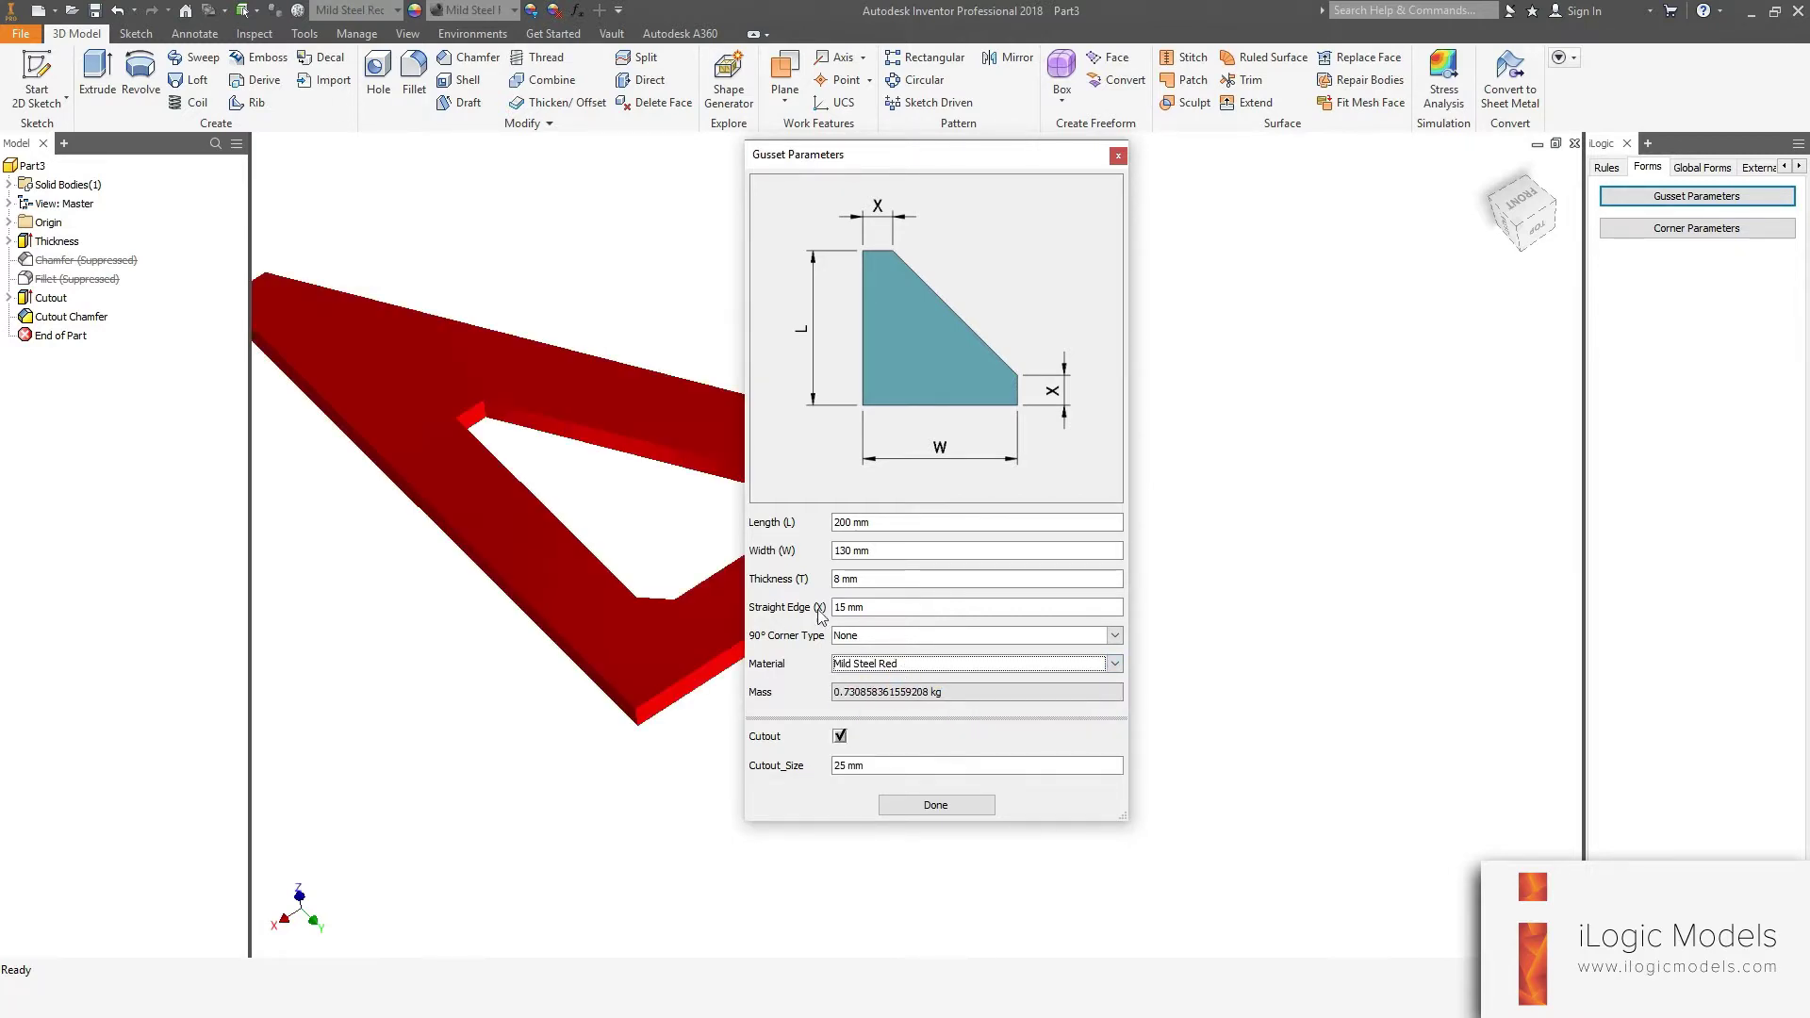
pyautogui.moveTo(612, 437); pyautogui.dragTo(638, 491, button='middle')
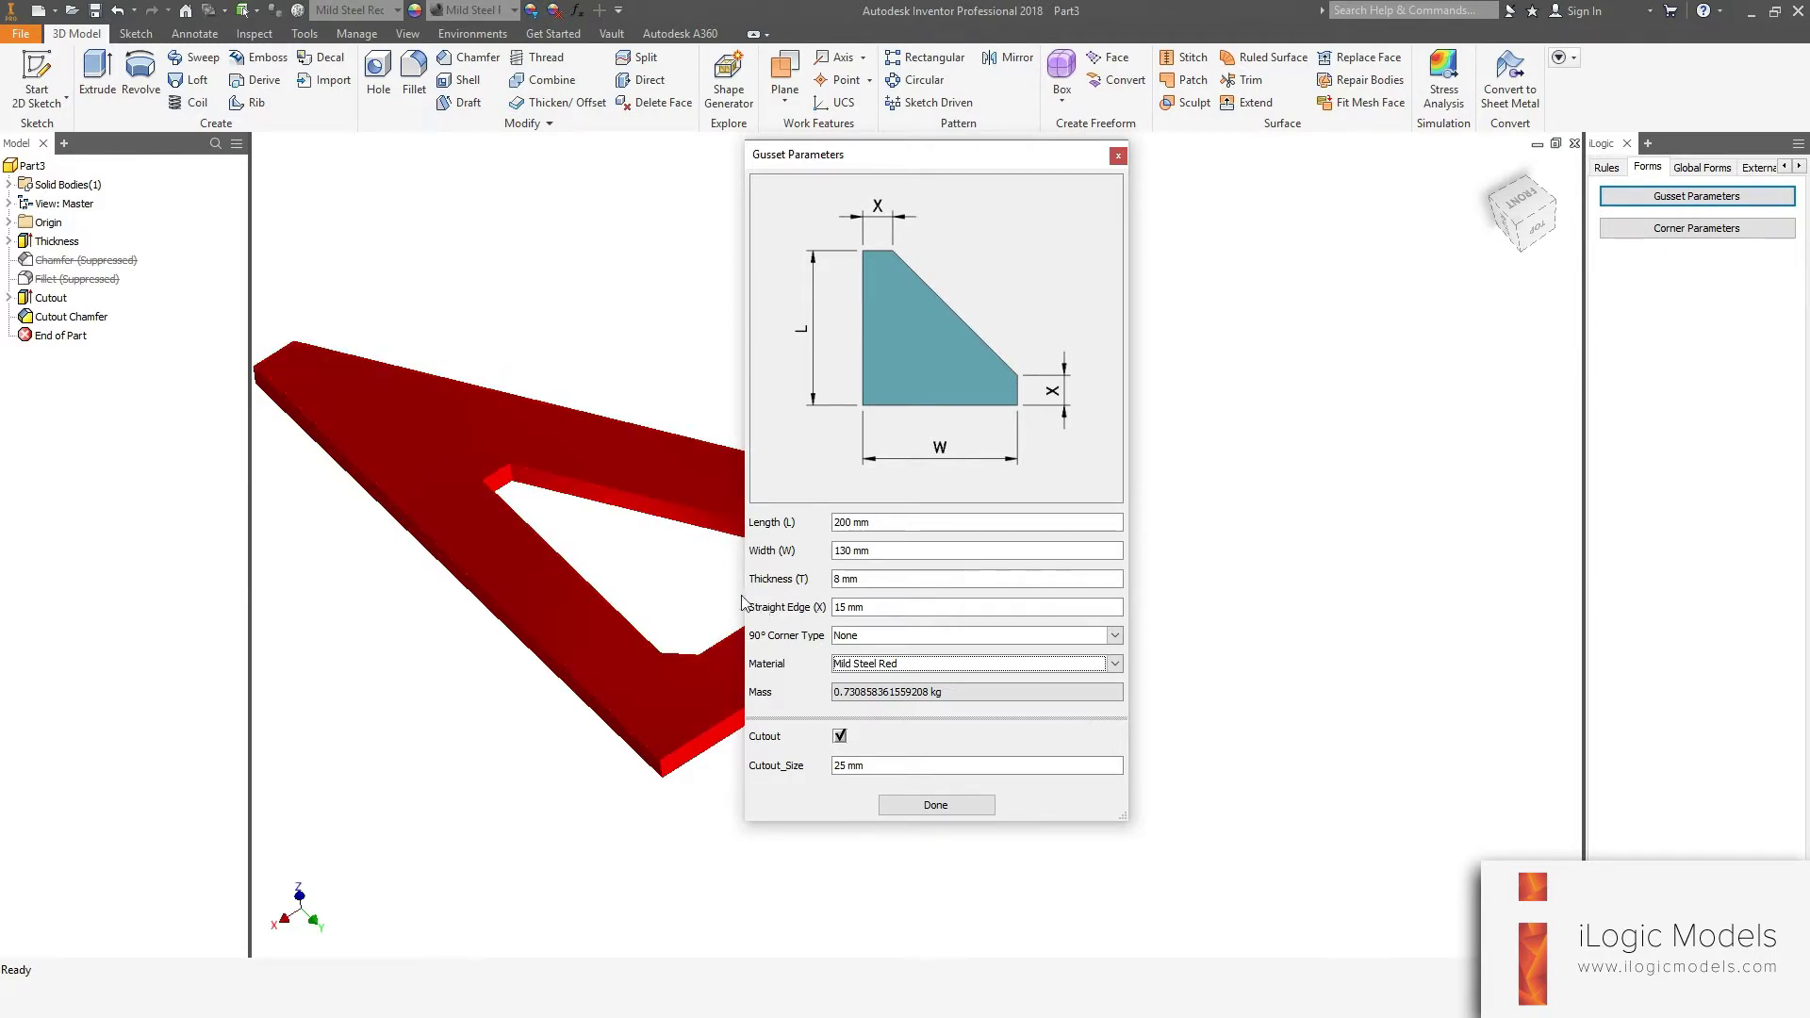
pyautogui.click(915, 807)
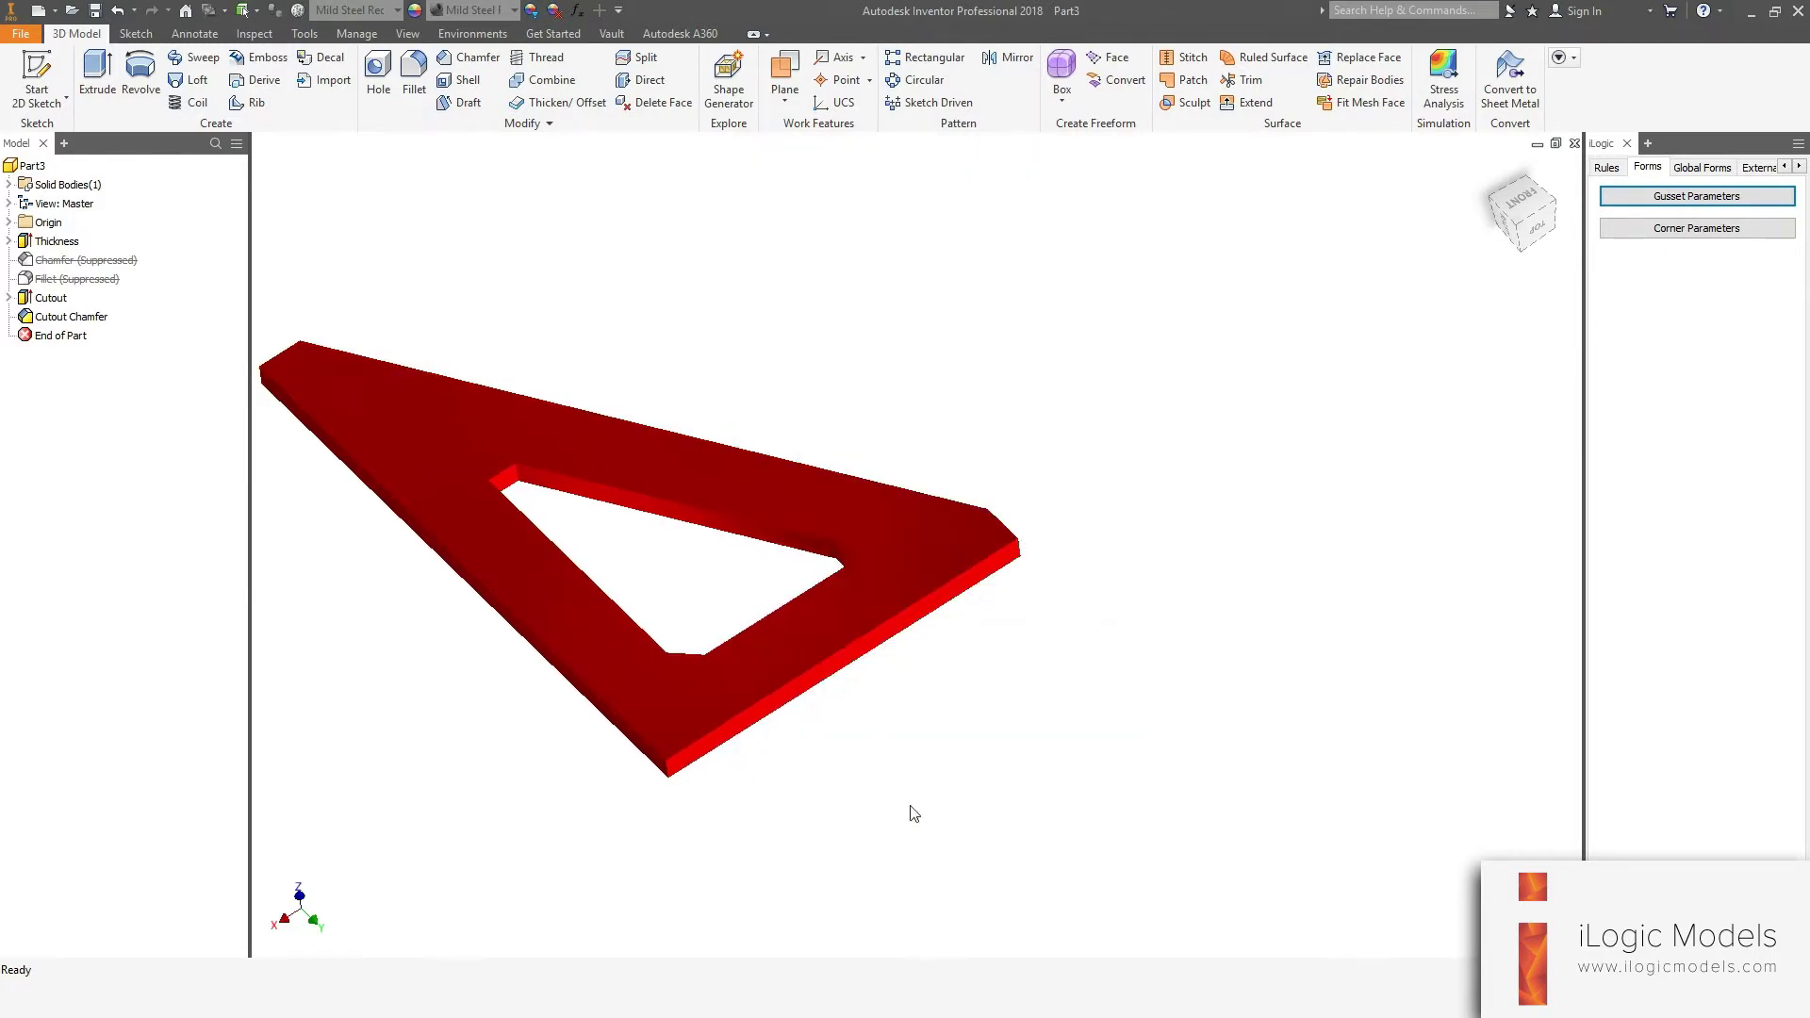
pyautogui.click(1607, 167)
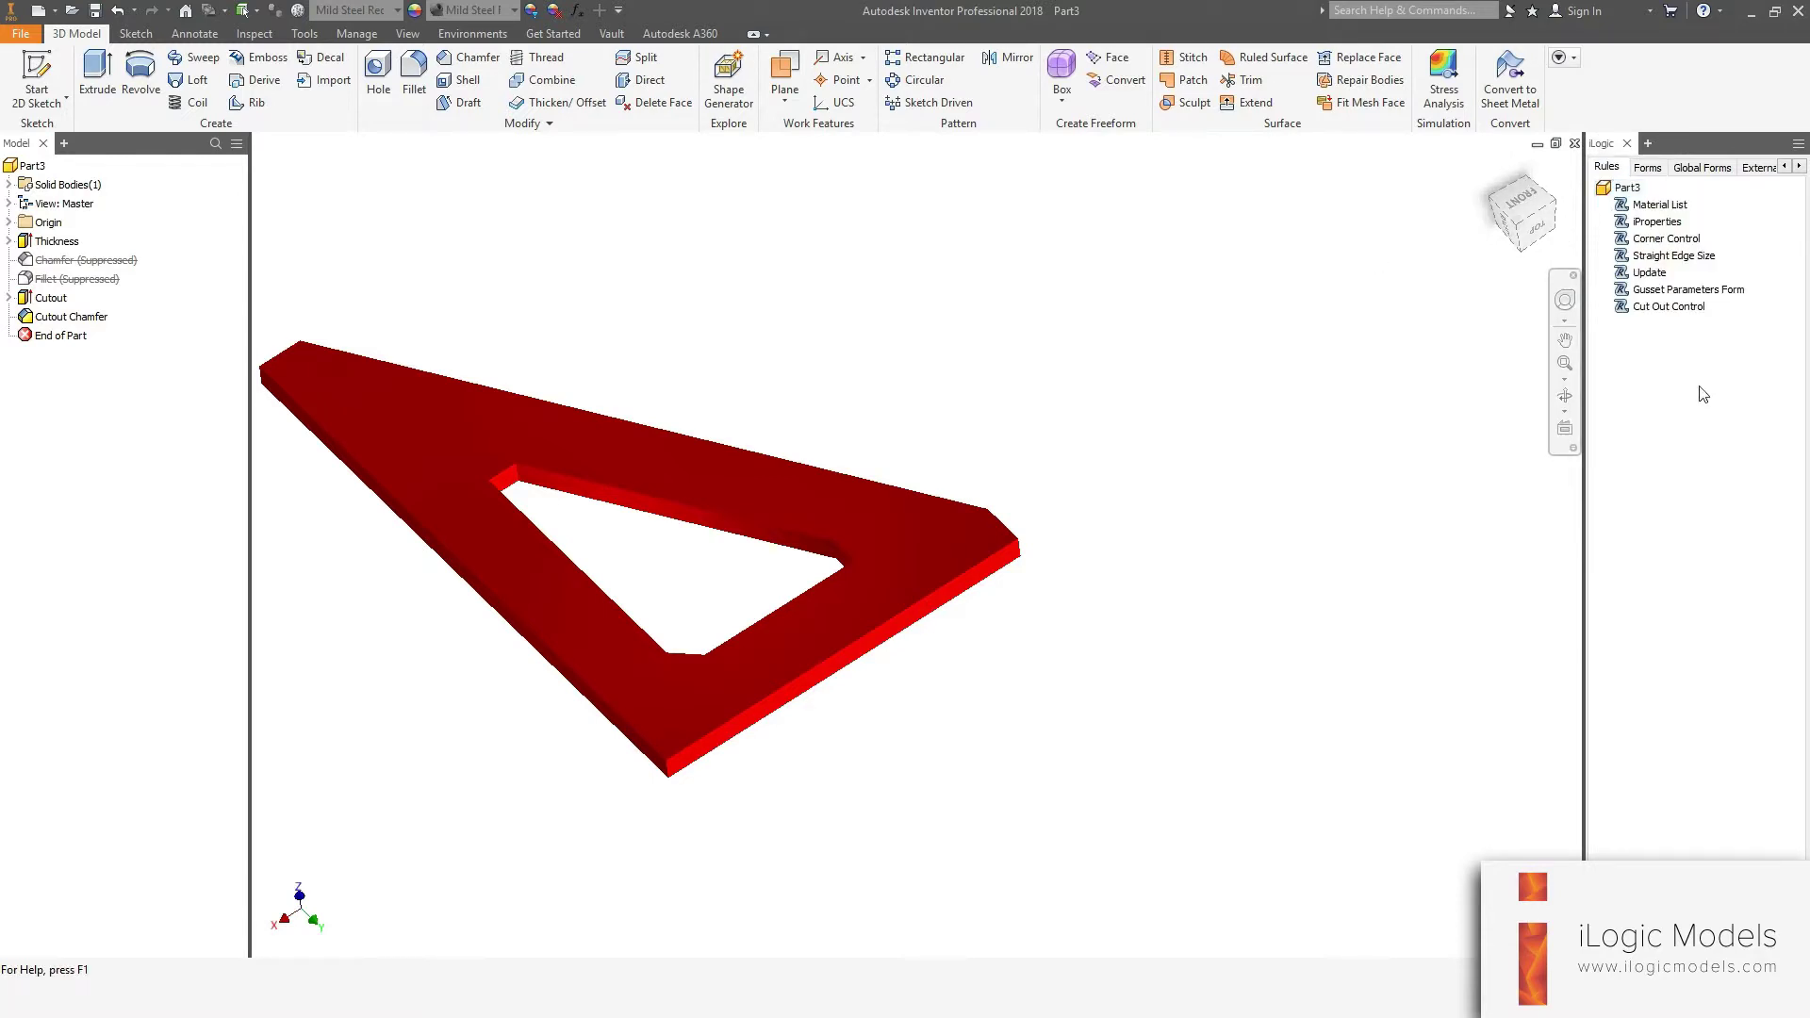
# Open the Material List iLogic rule in the rule editor
pyautogui.rightClick(1641, 211)
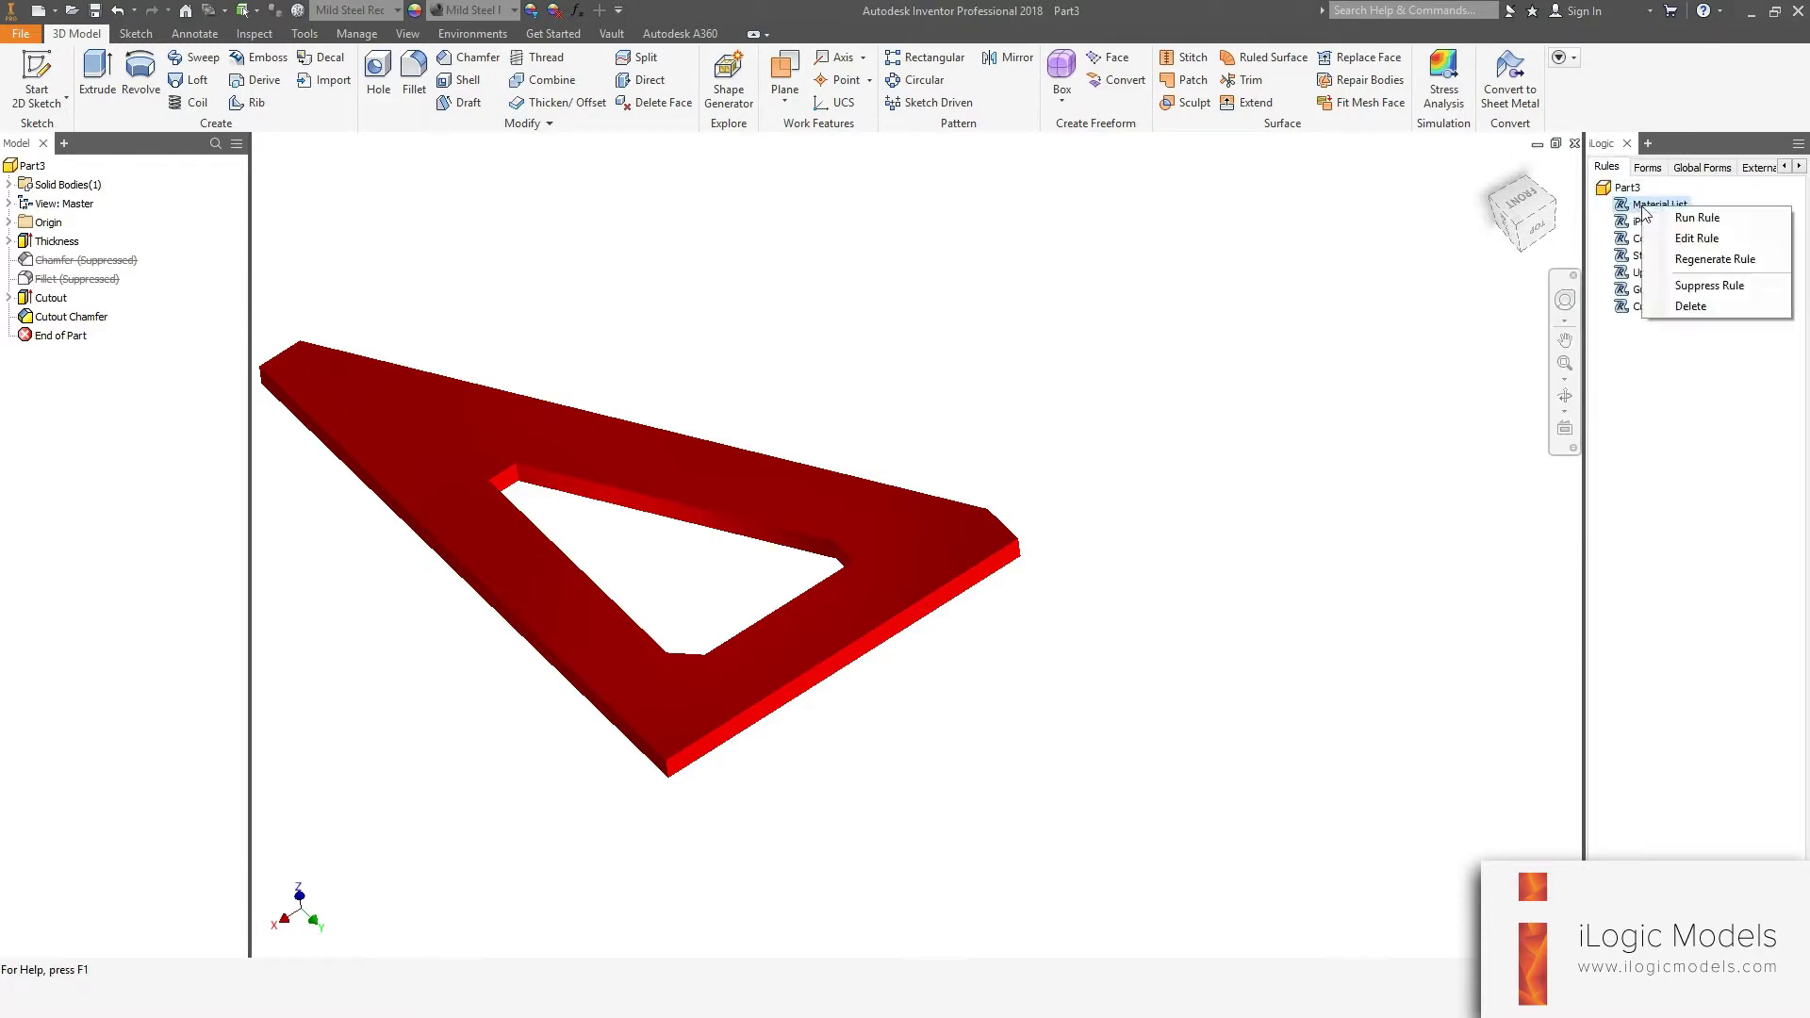
pyautogui.click(1696, 238)
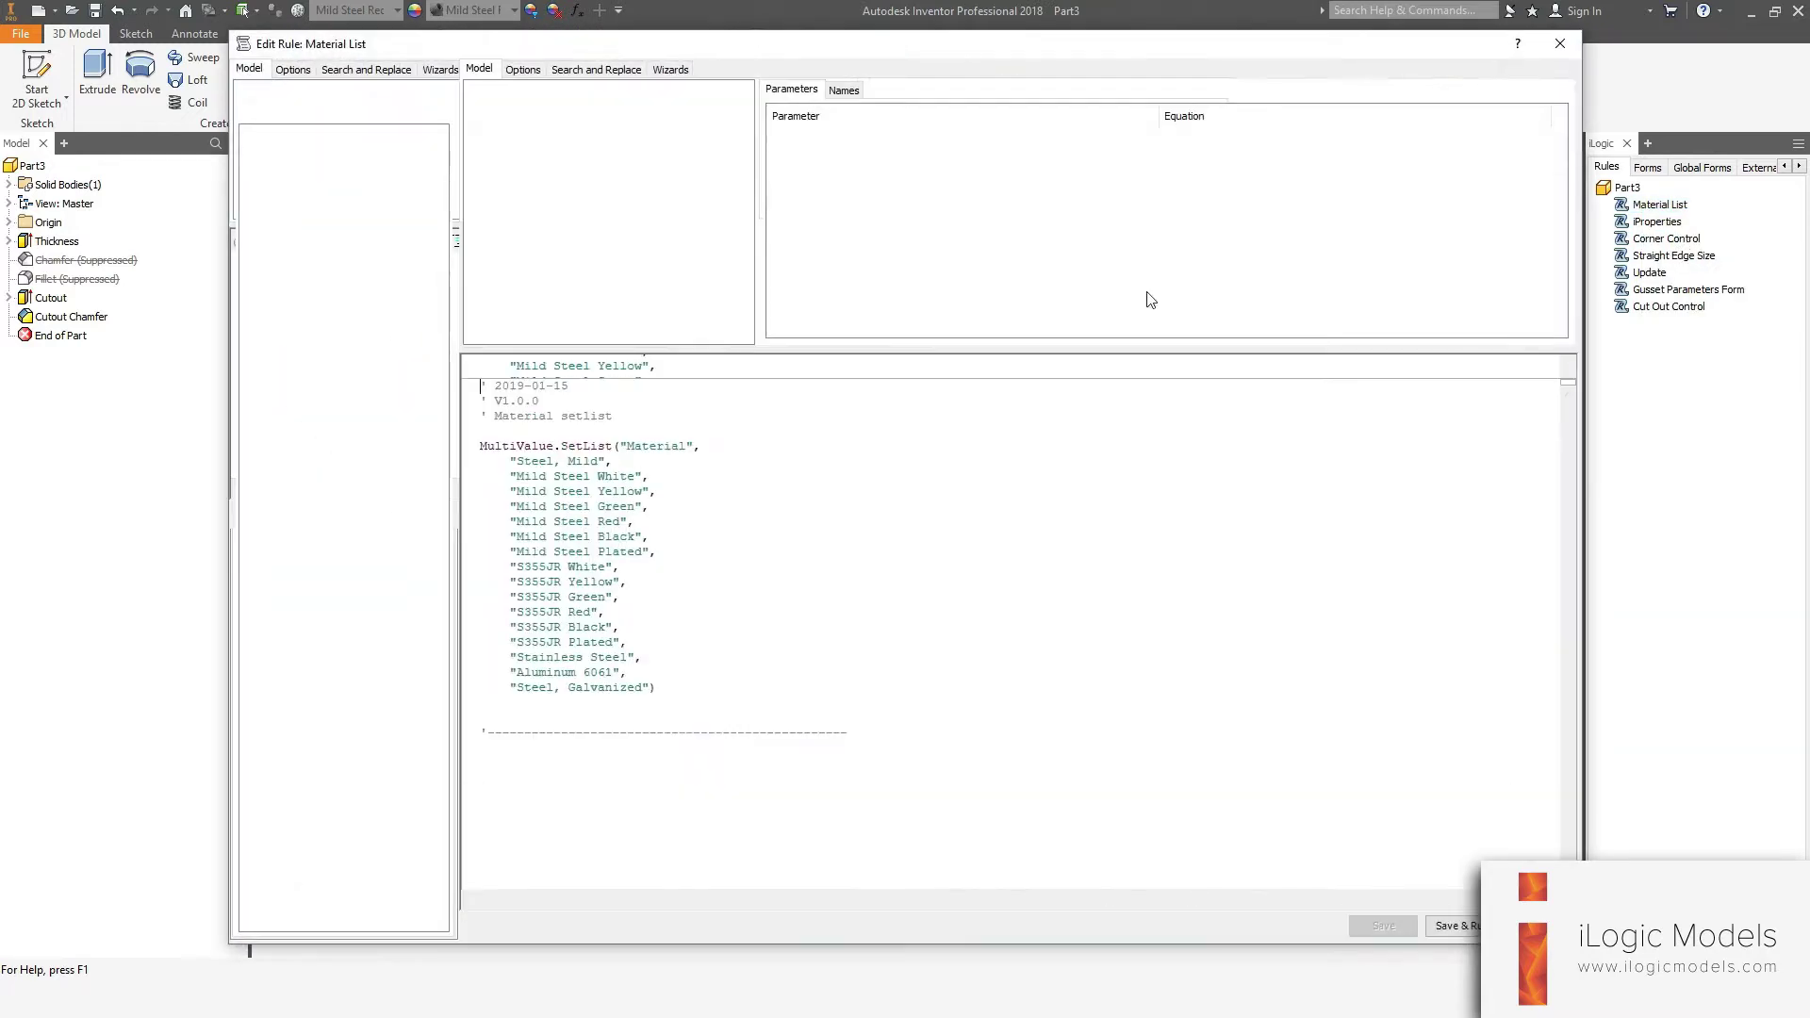
pyautogui.click(762, 534)
# Duplicate the Mild Steel Plated line in the rule code and exit the editor
pyautogui.moveTo(664, 555); pyautogui.dragTo(507, 555)
pyautogui.hotkey('ctrl', 'c')
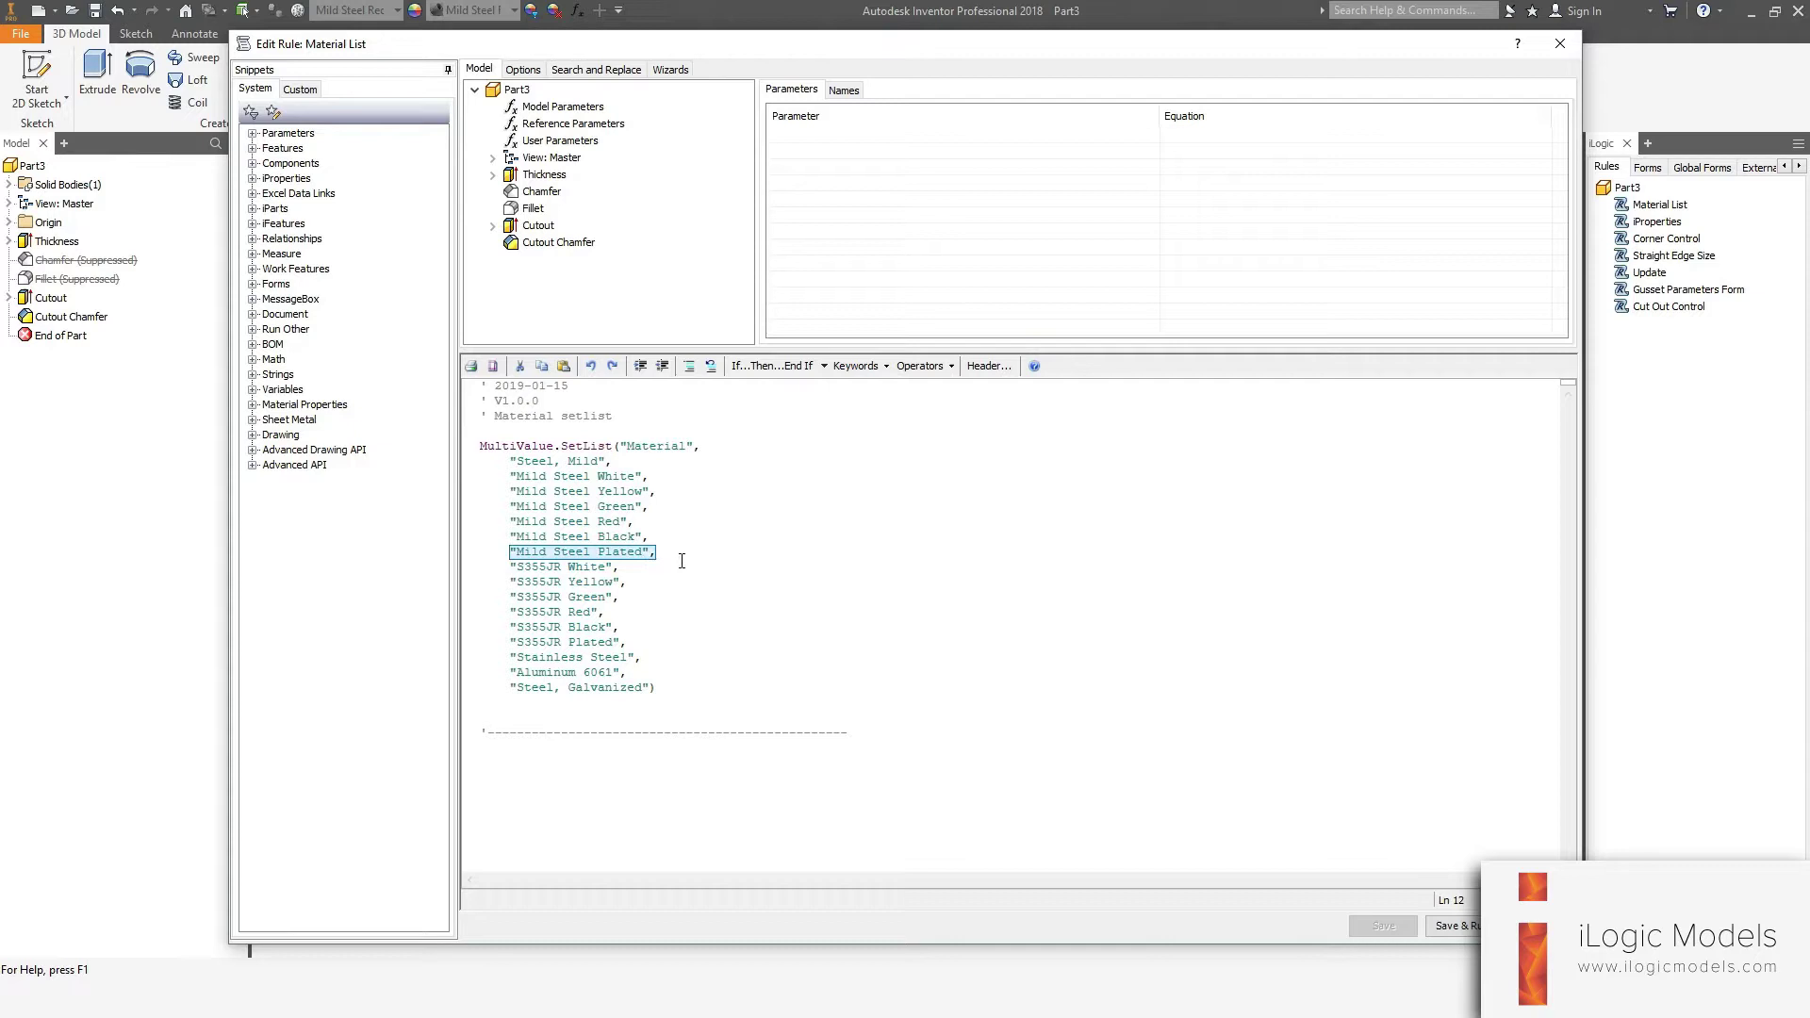
pyautogui.click(681, 558)
pyautogui.press('Return')
pyautogui.hotkey('ctrl', 'v')
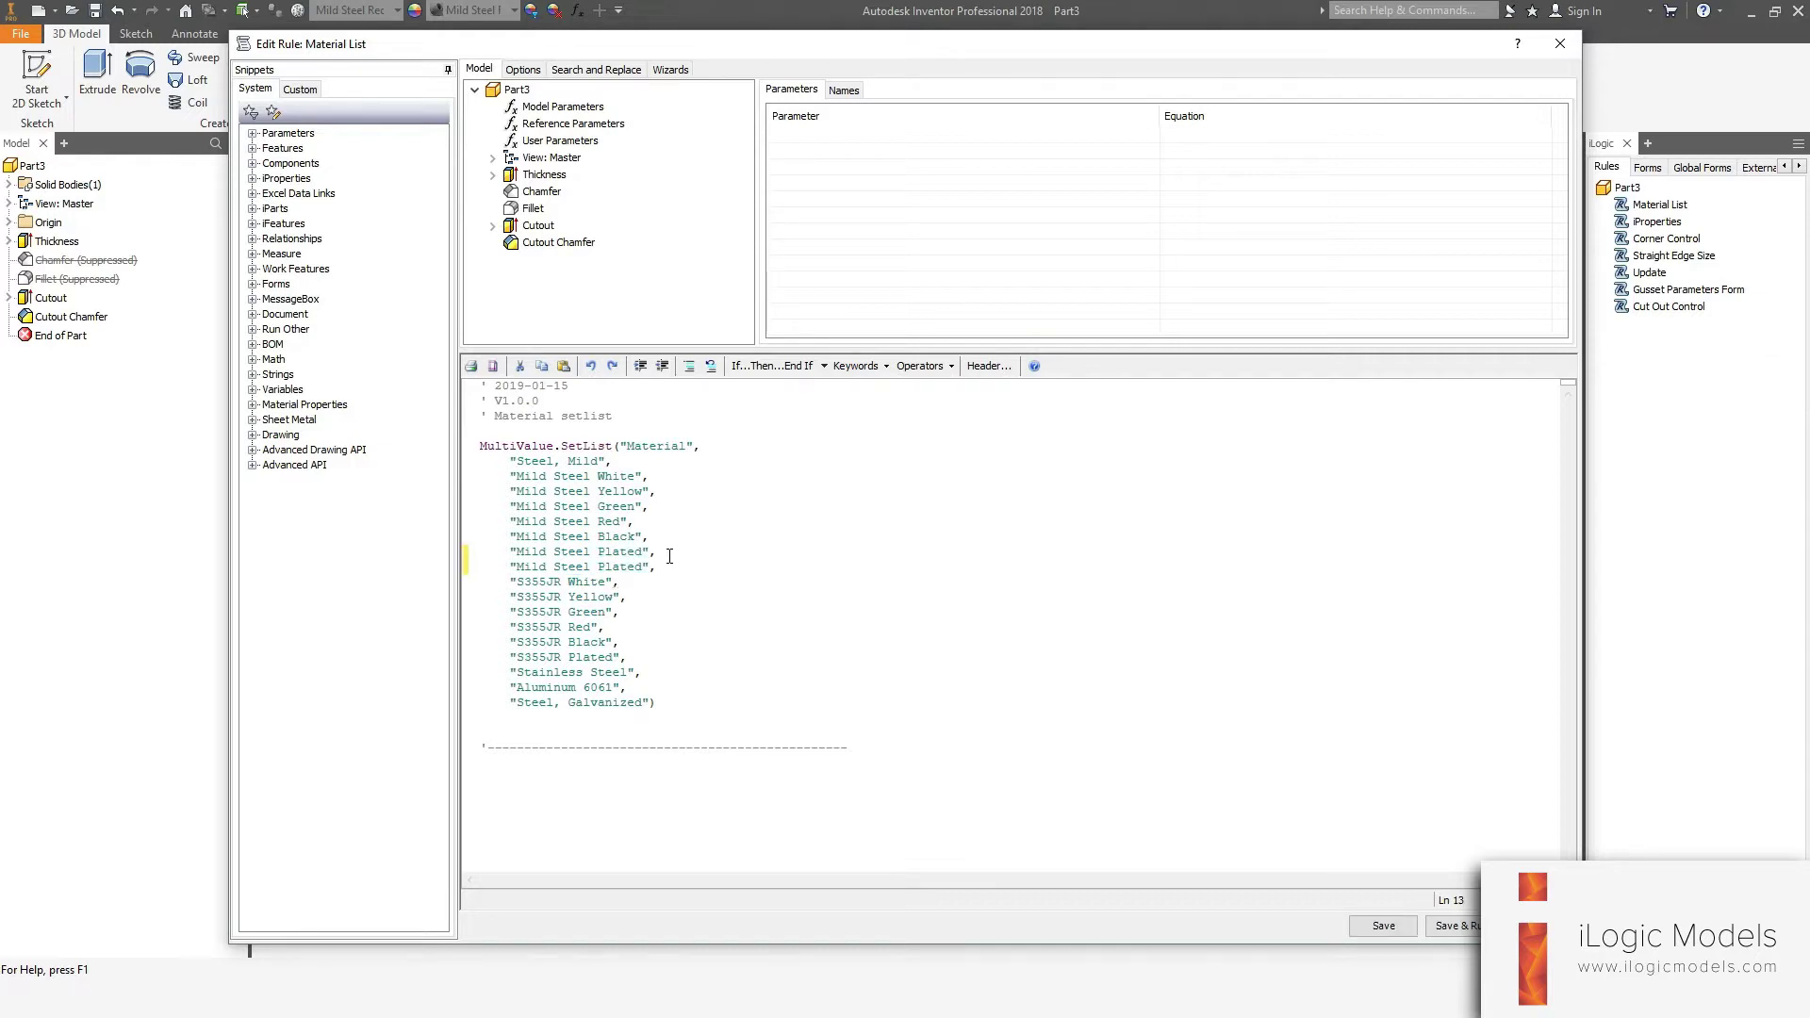
pyautogui.moveTo(644, 568); pyautogui.dragTo(529, 569)
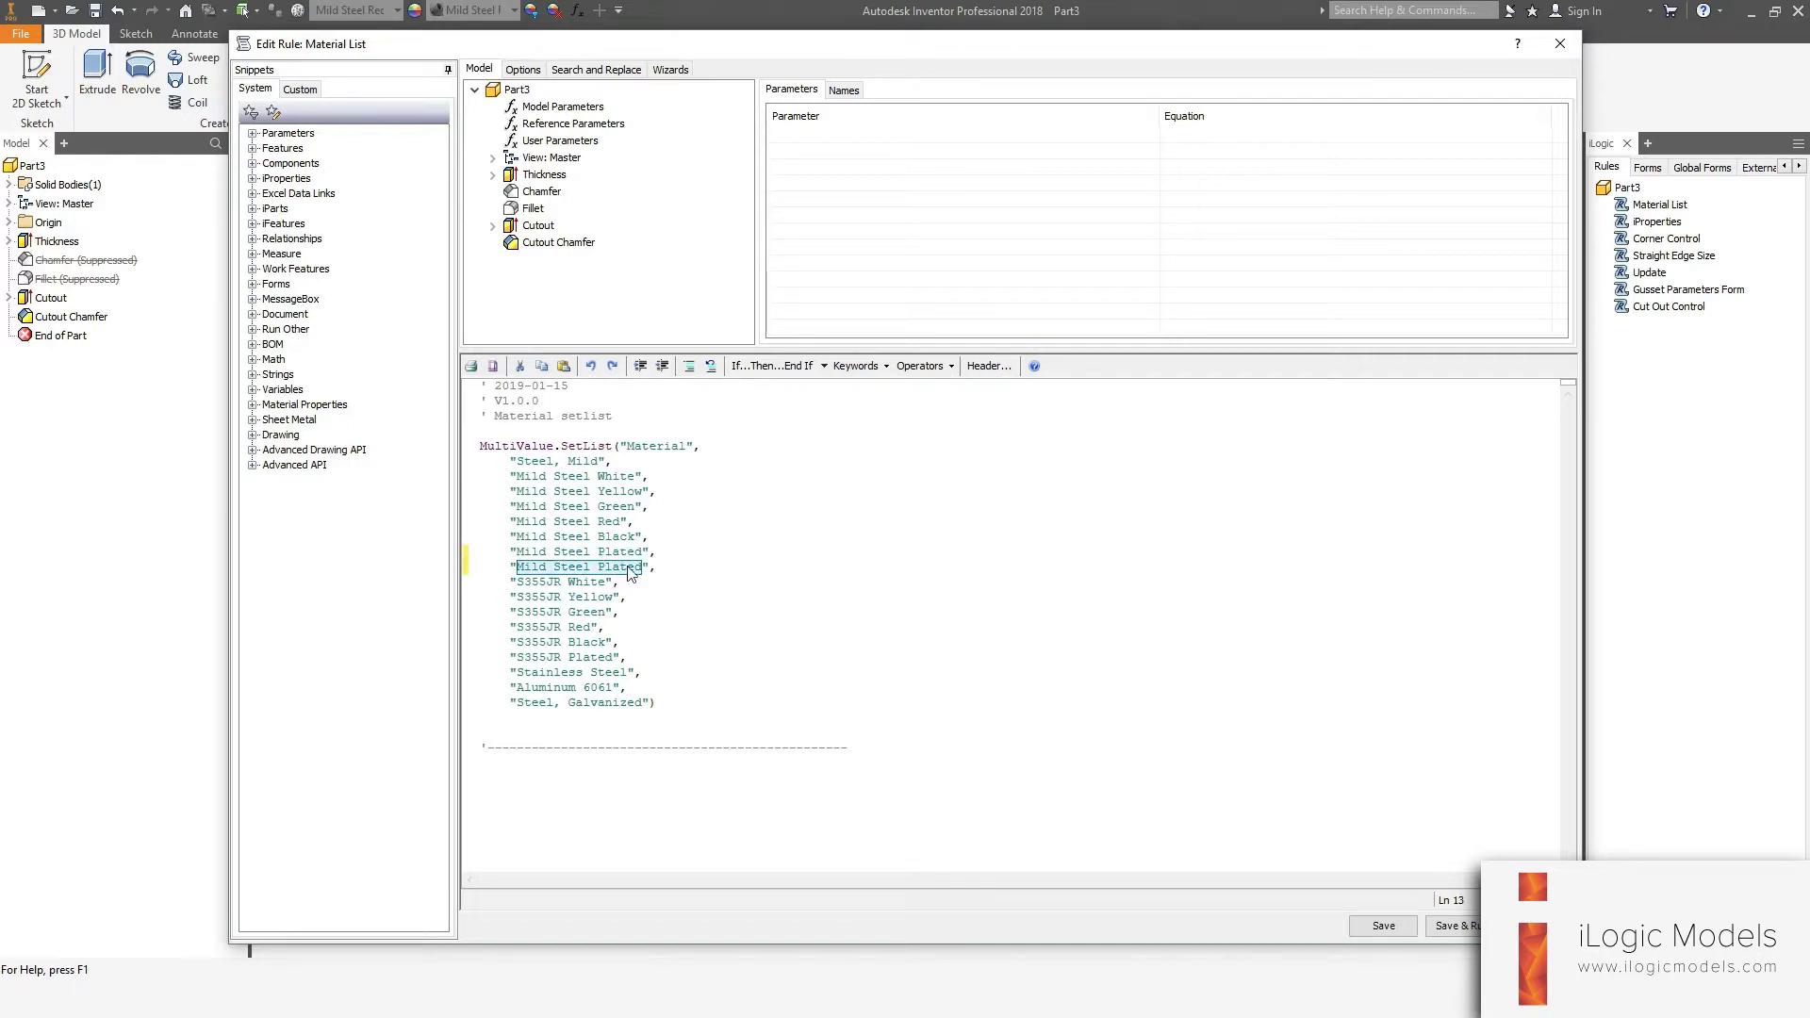
pyautogui.click(864, 603)
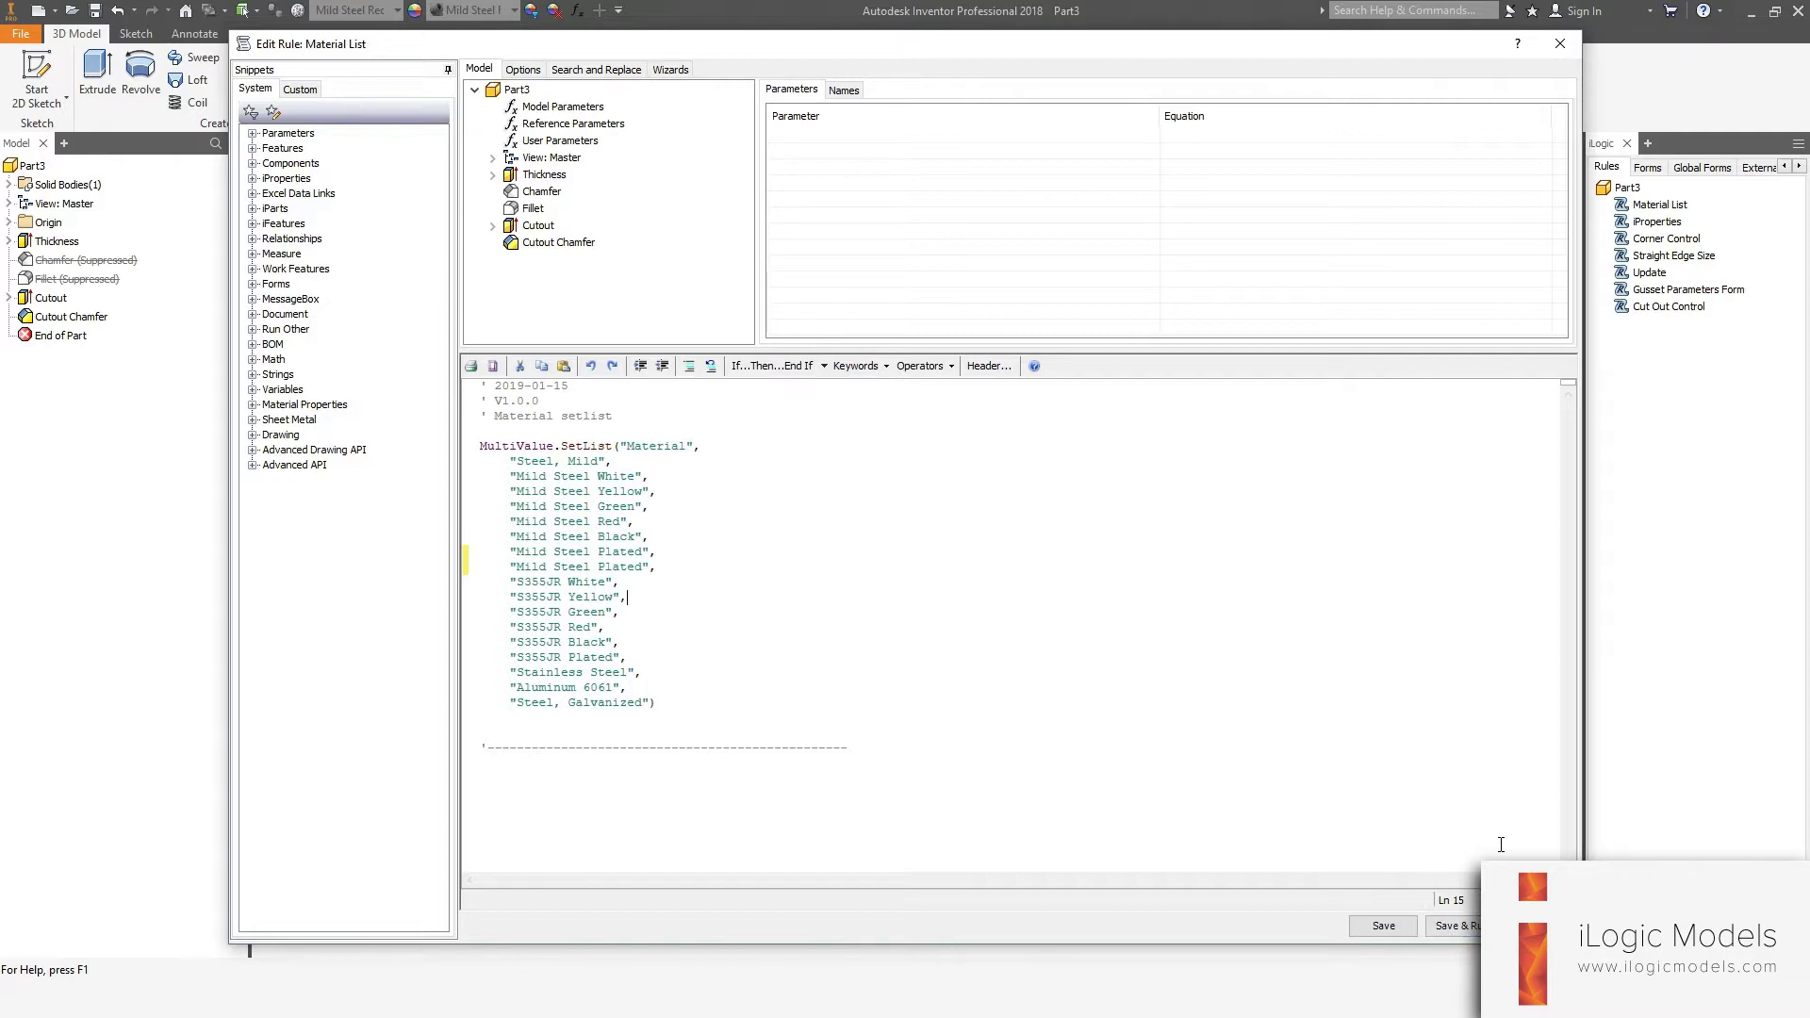
pyautogui.press('Escape')
# Confirm the save prompt and bring up the Material Browser from the Quick Access Toolbar
pyautogui.press('Return')
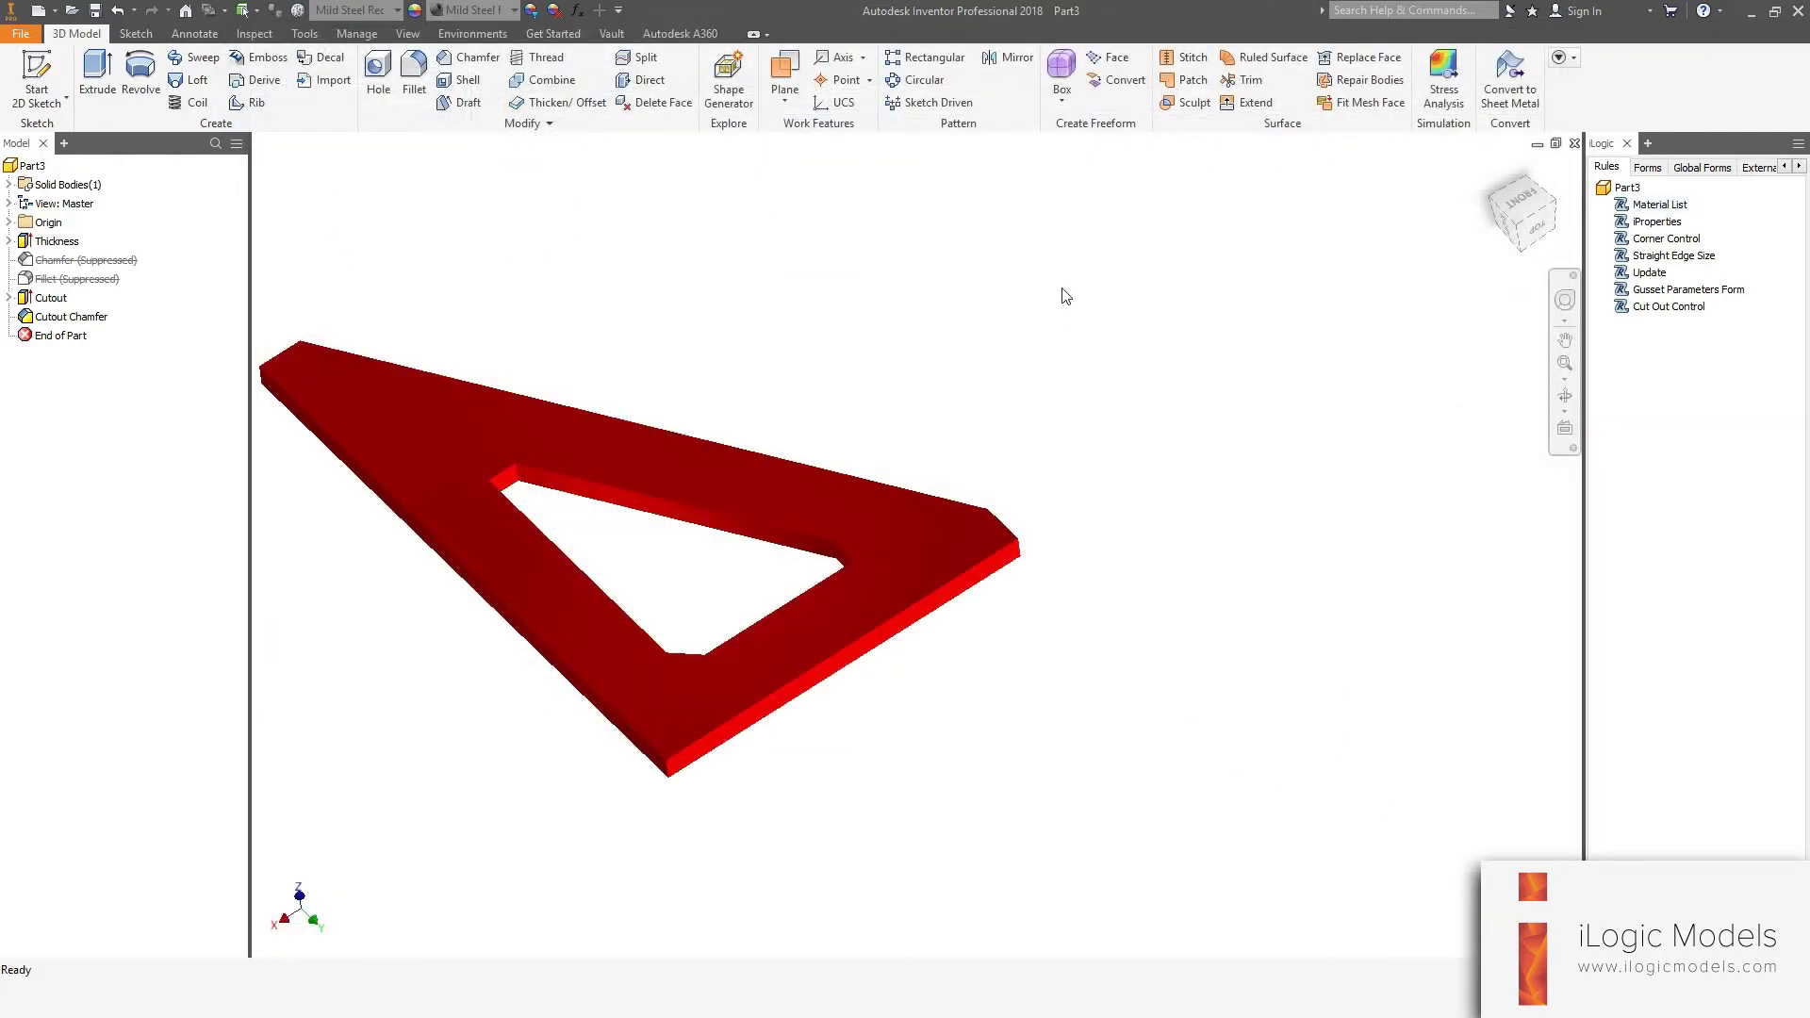
pyautogui.moveTo(764, 264); pyautogui.dragTo(910, 296, button='middle')
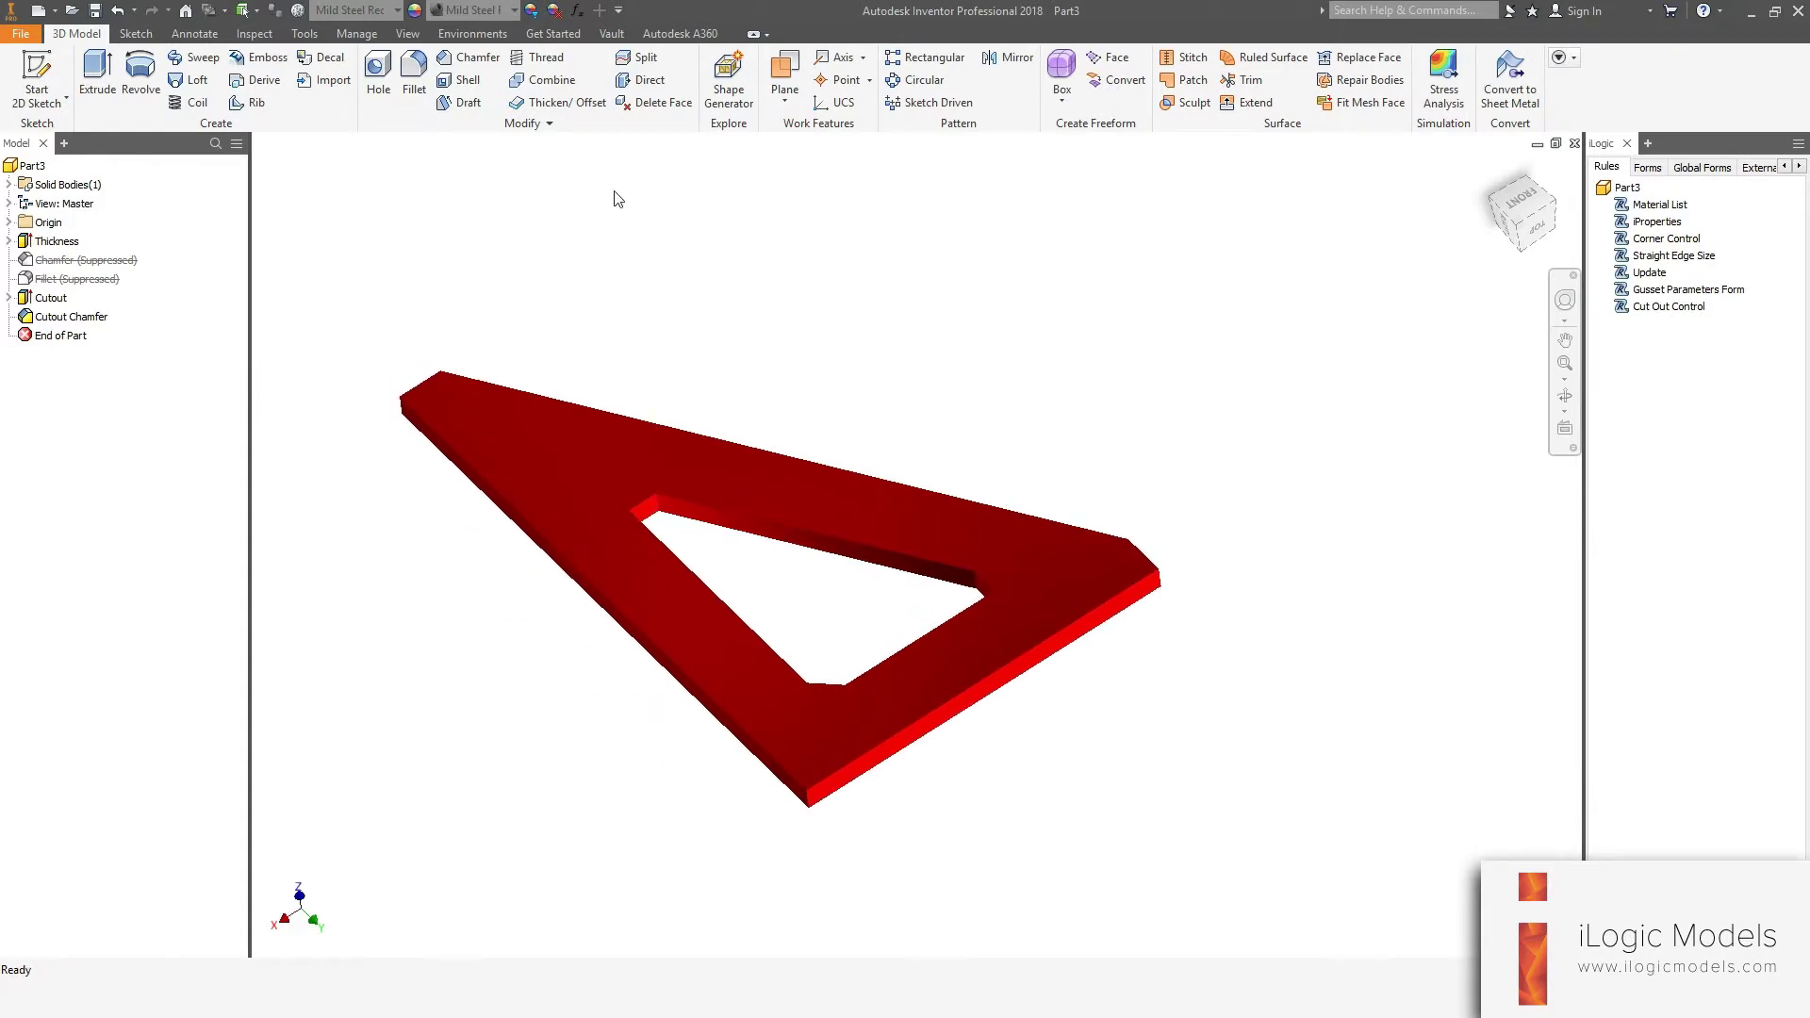
pyautogui.click(298, 10)
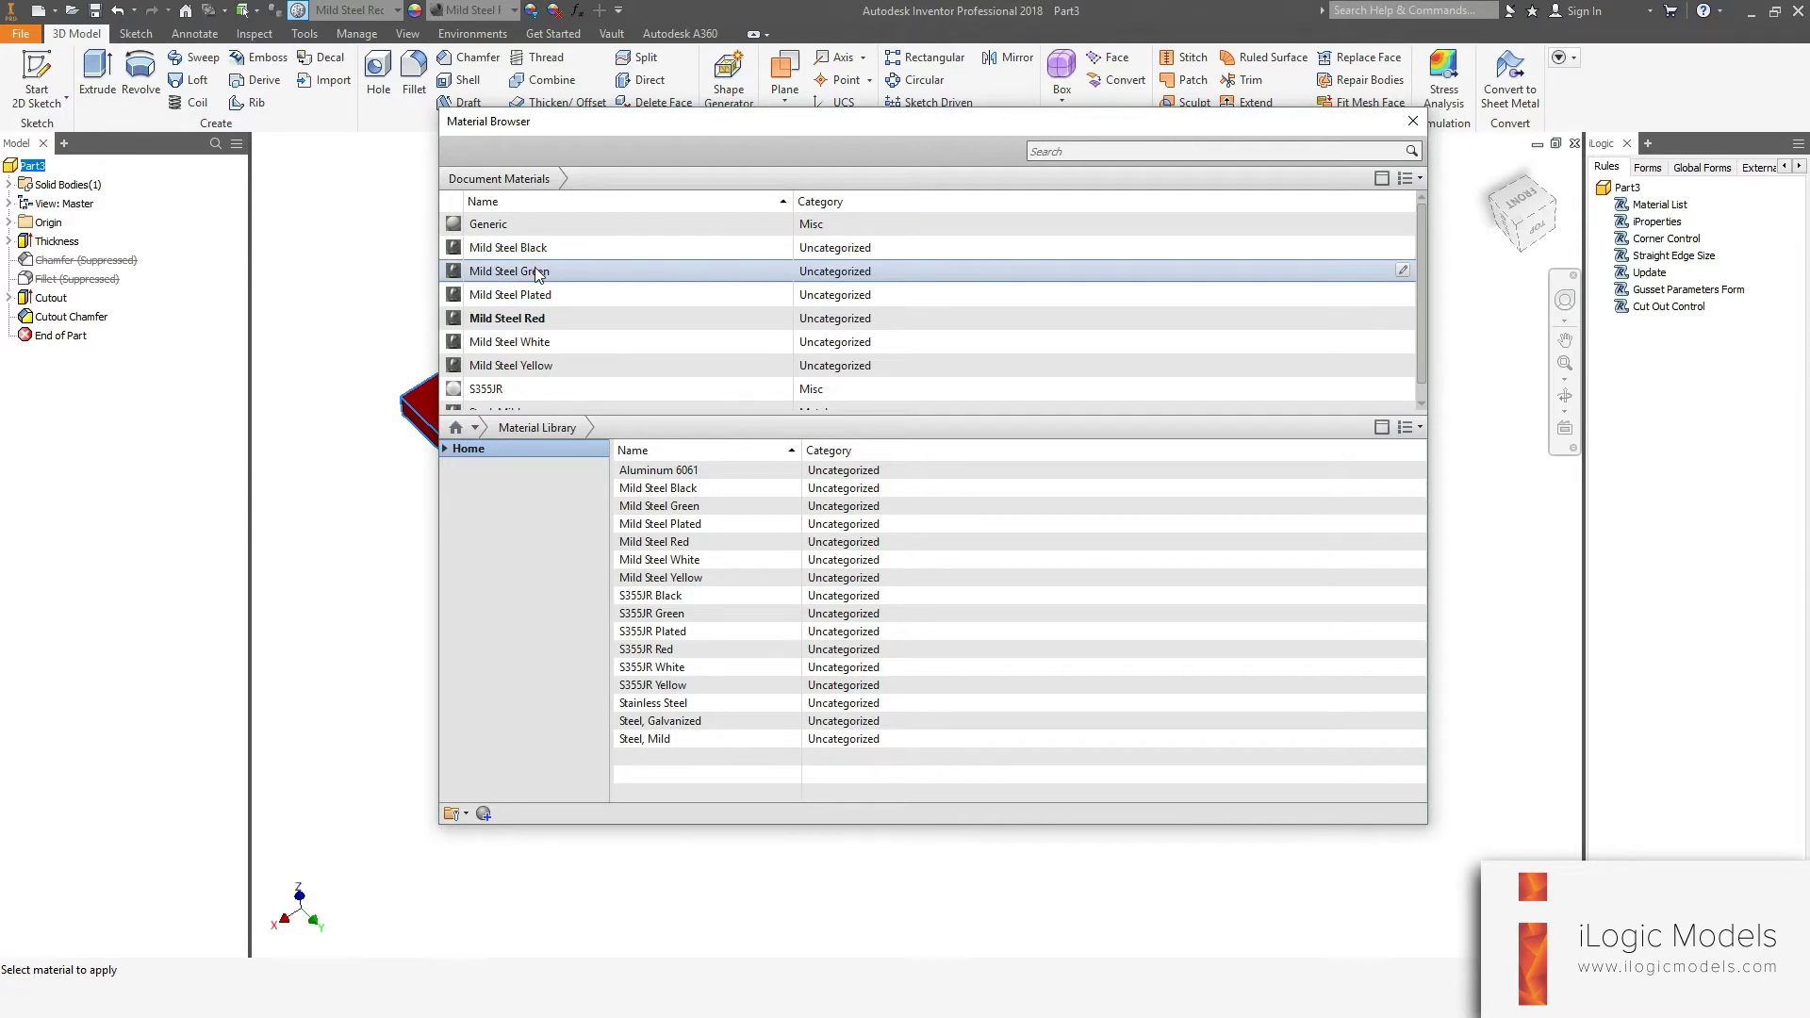
# Duplicate the Mild Steel Green material to create Mild Steel Green(1)
pyautogui.rightClick(537, 269)
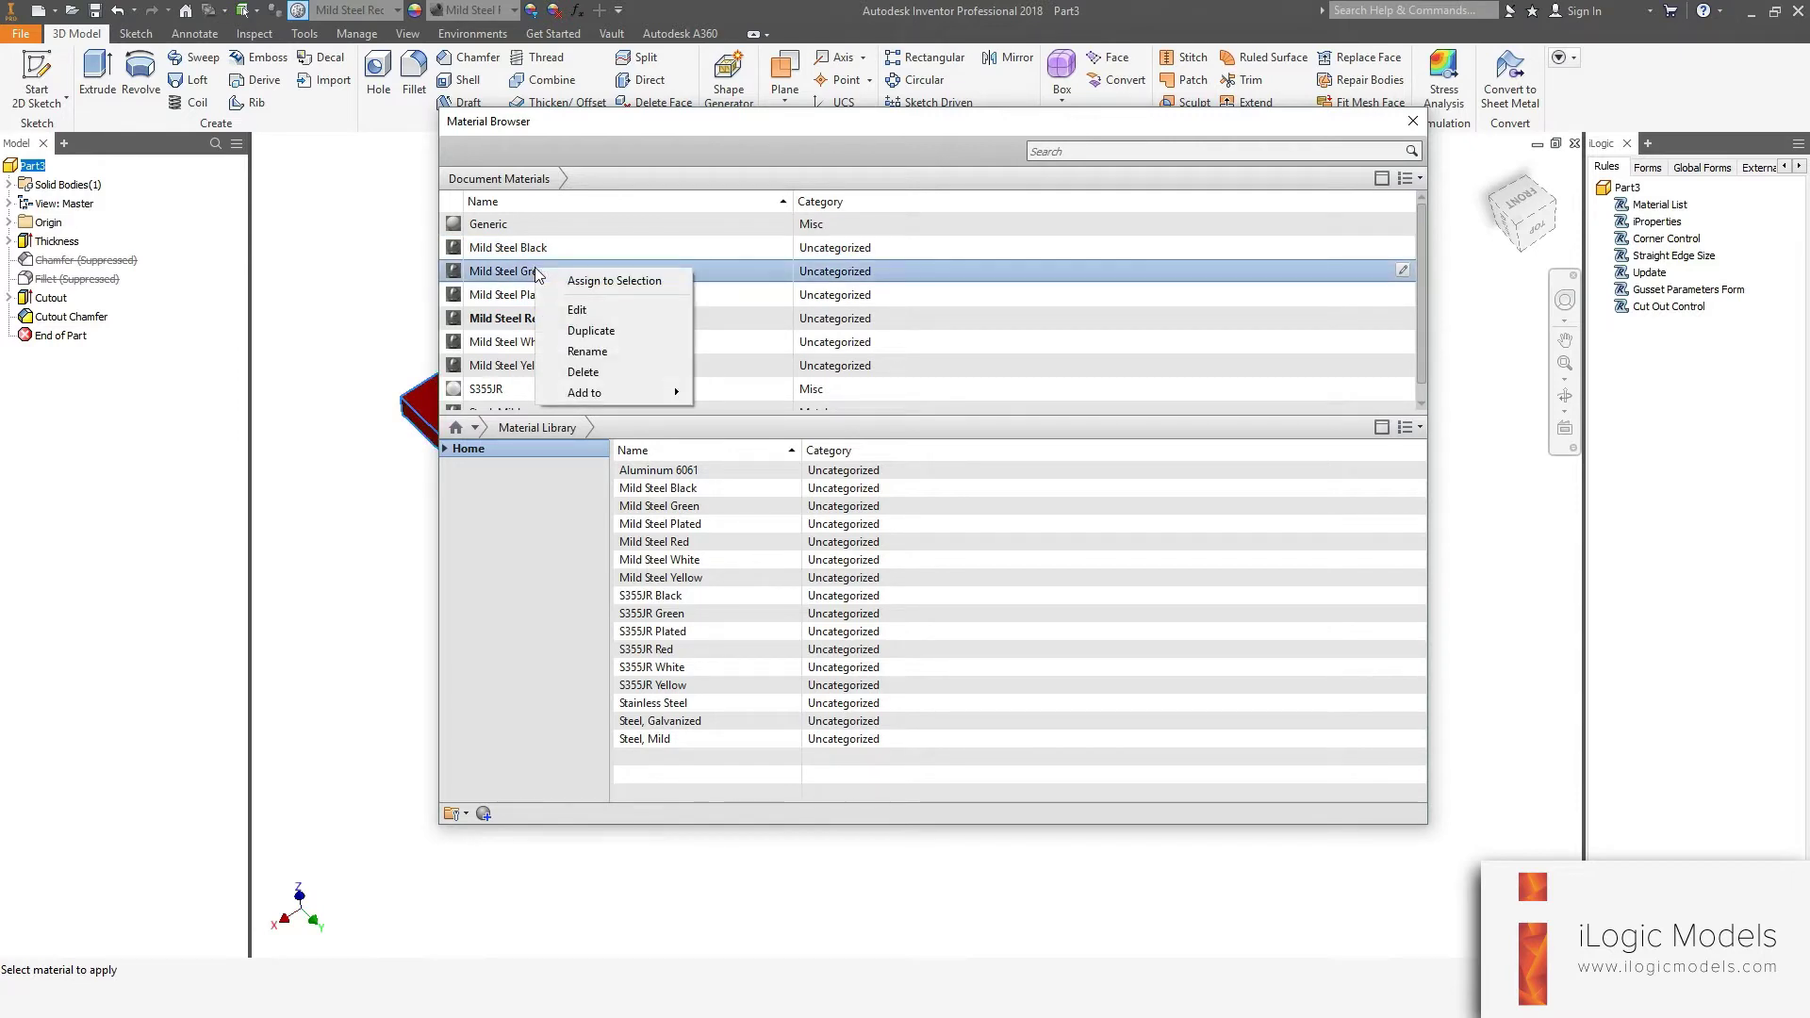
pyautogui.click(578, 330)
pyautogui.click(666, 299)
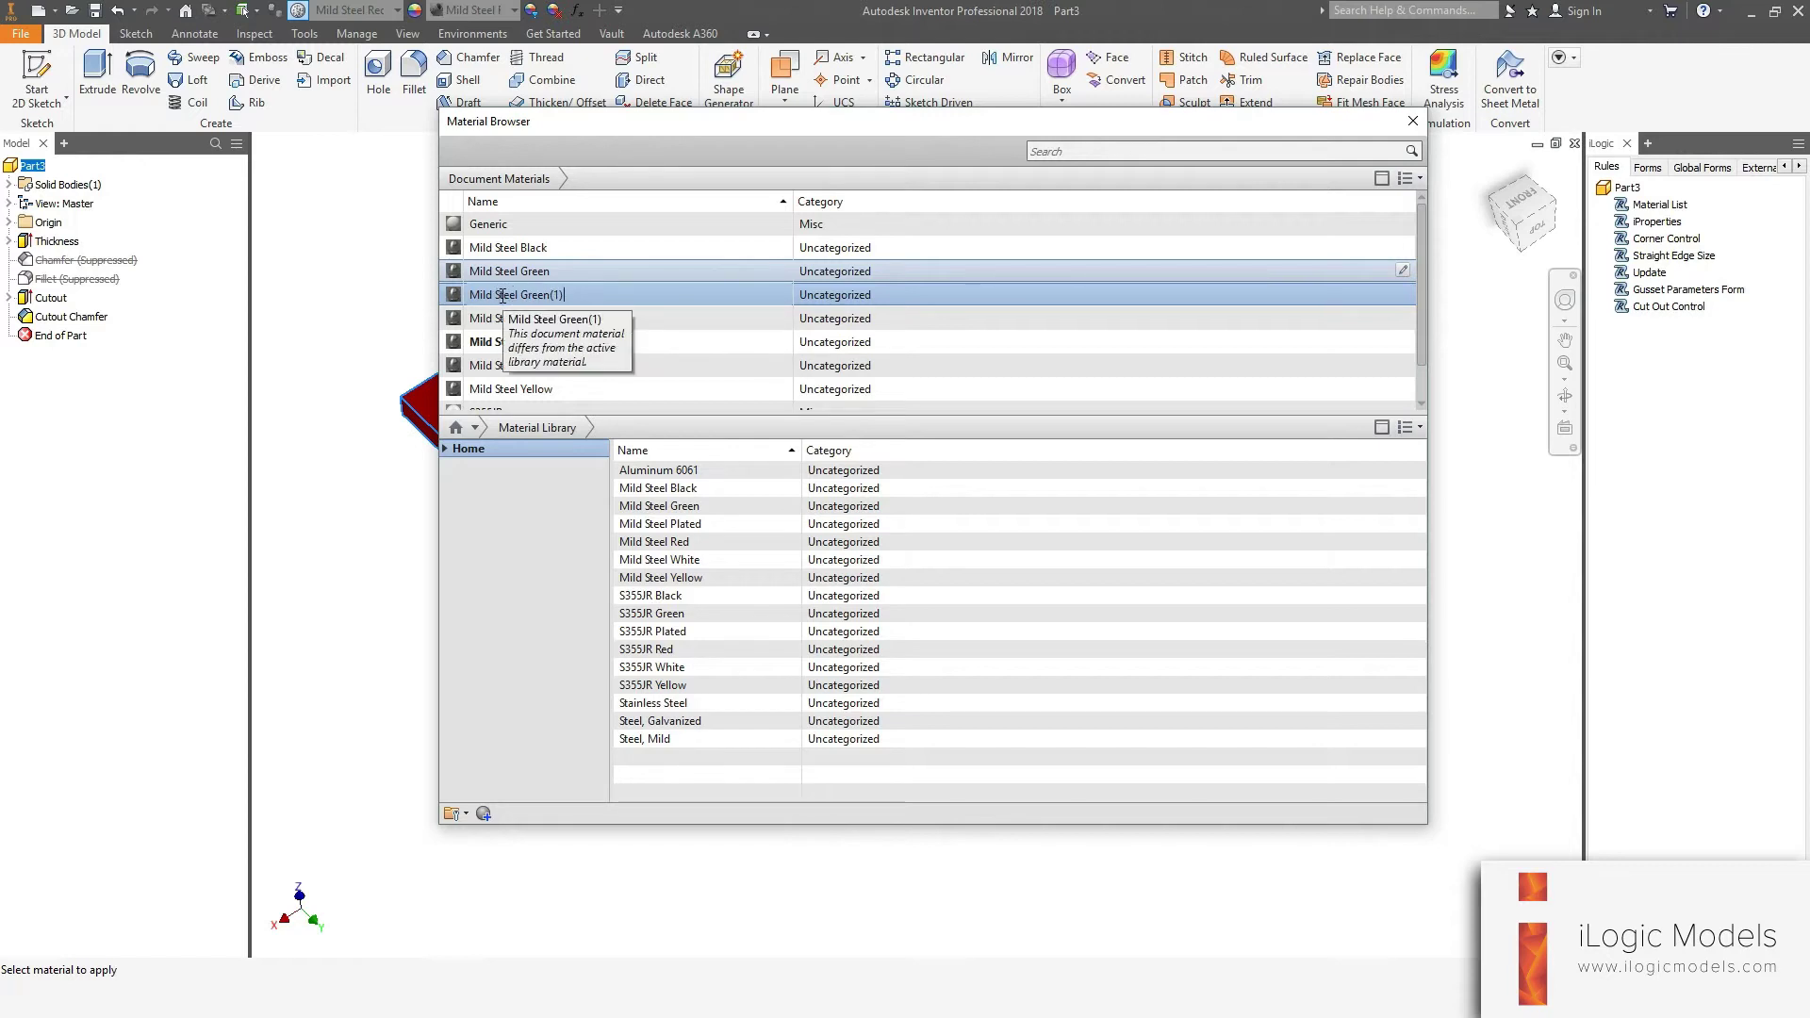
# Apply Mild Steel Green(1) to the gusset and review its appearance and physical properties without changes
pyautogui.doubleClick(550, 295)
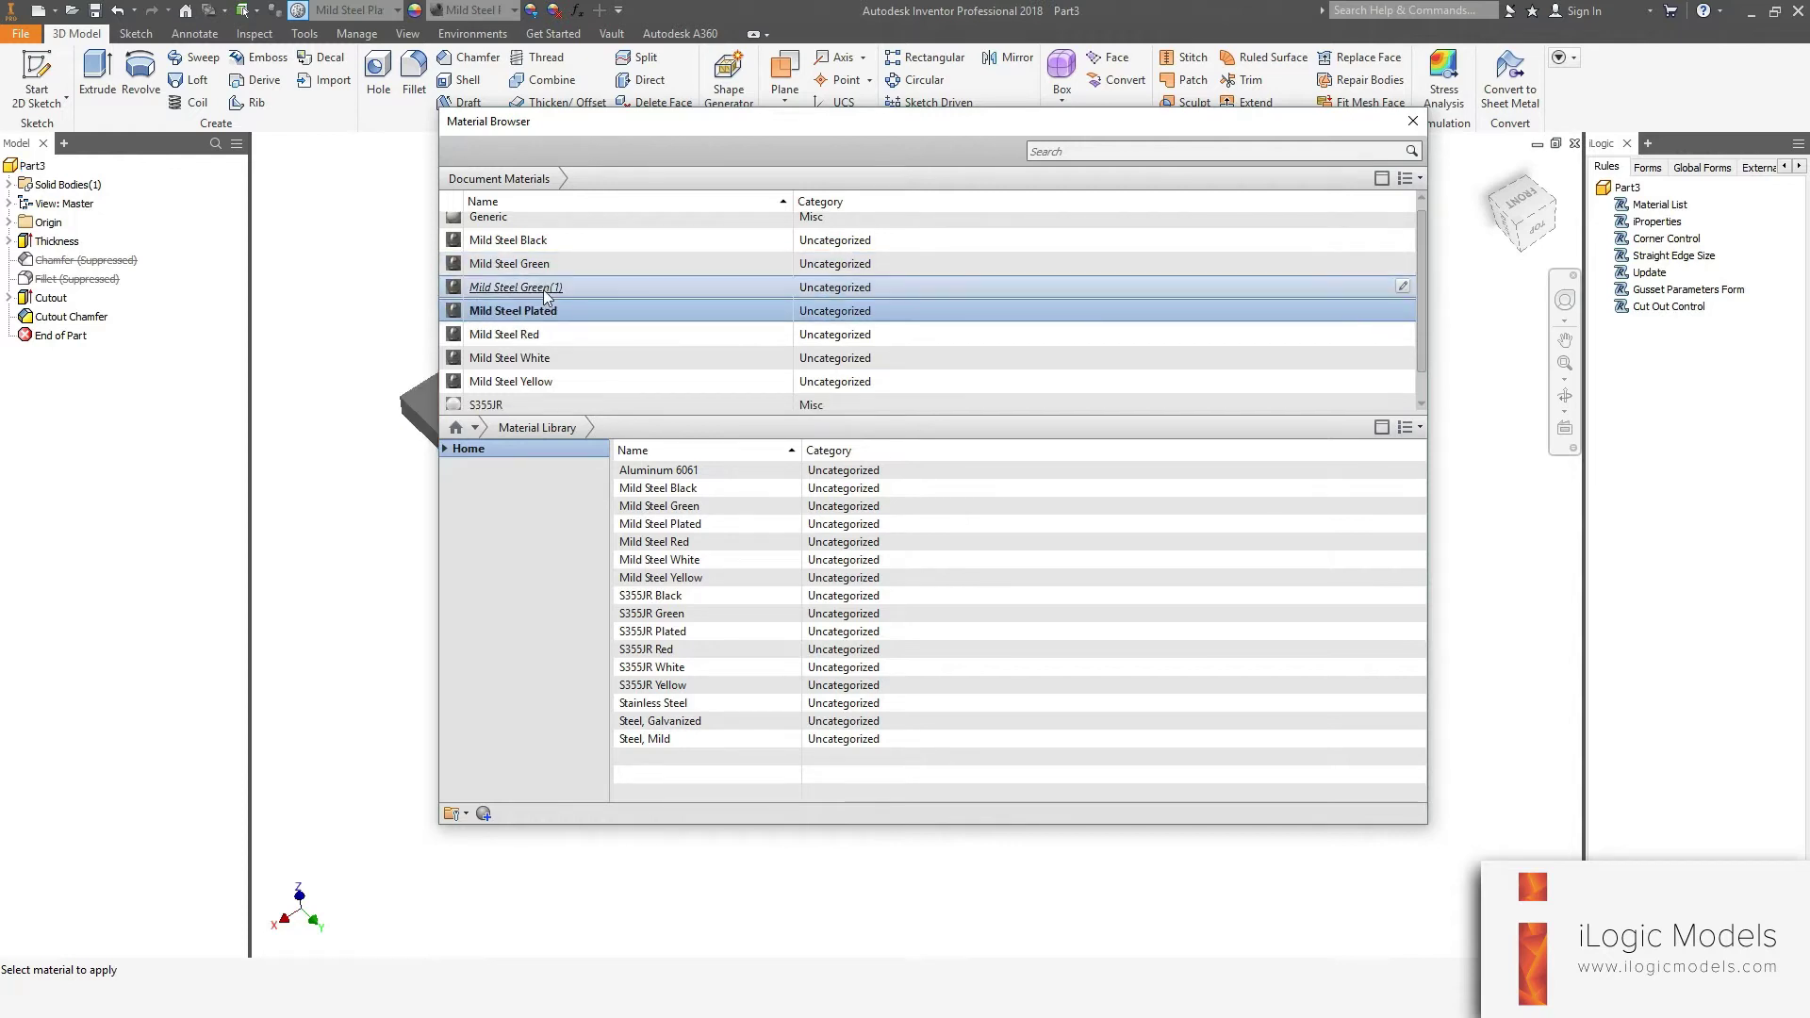
pyautogui.click(1402, 294)
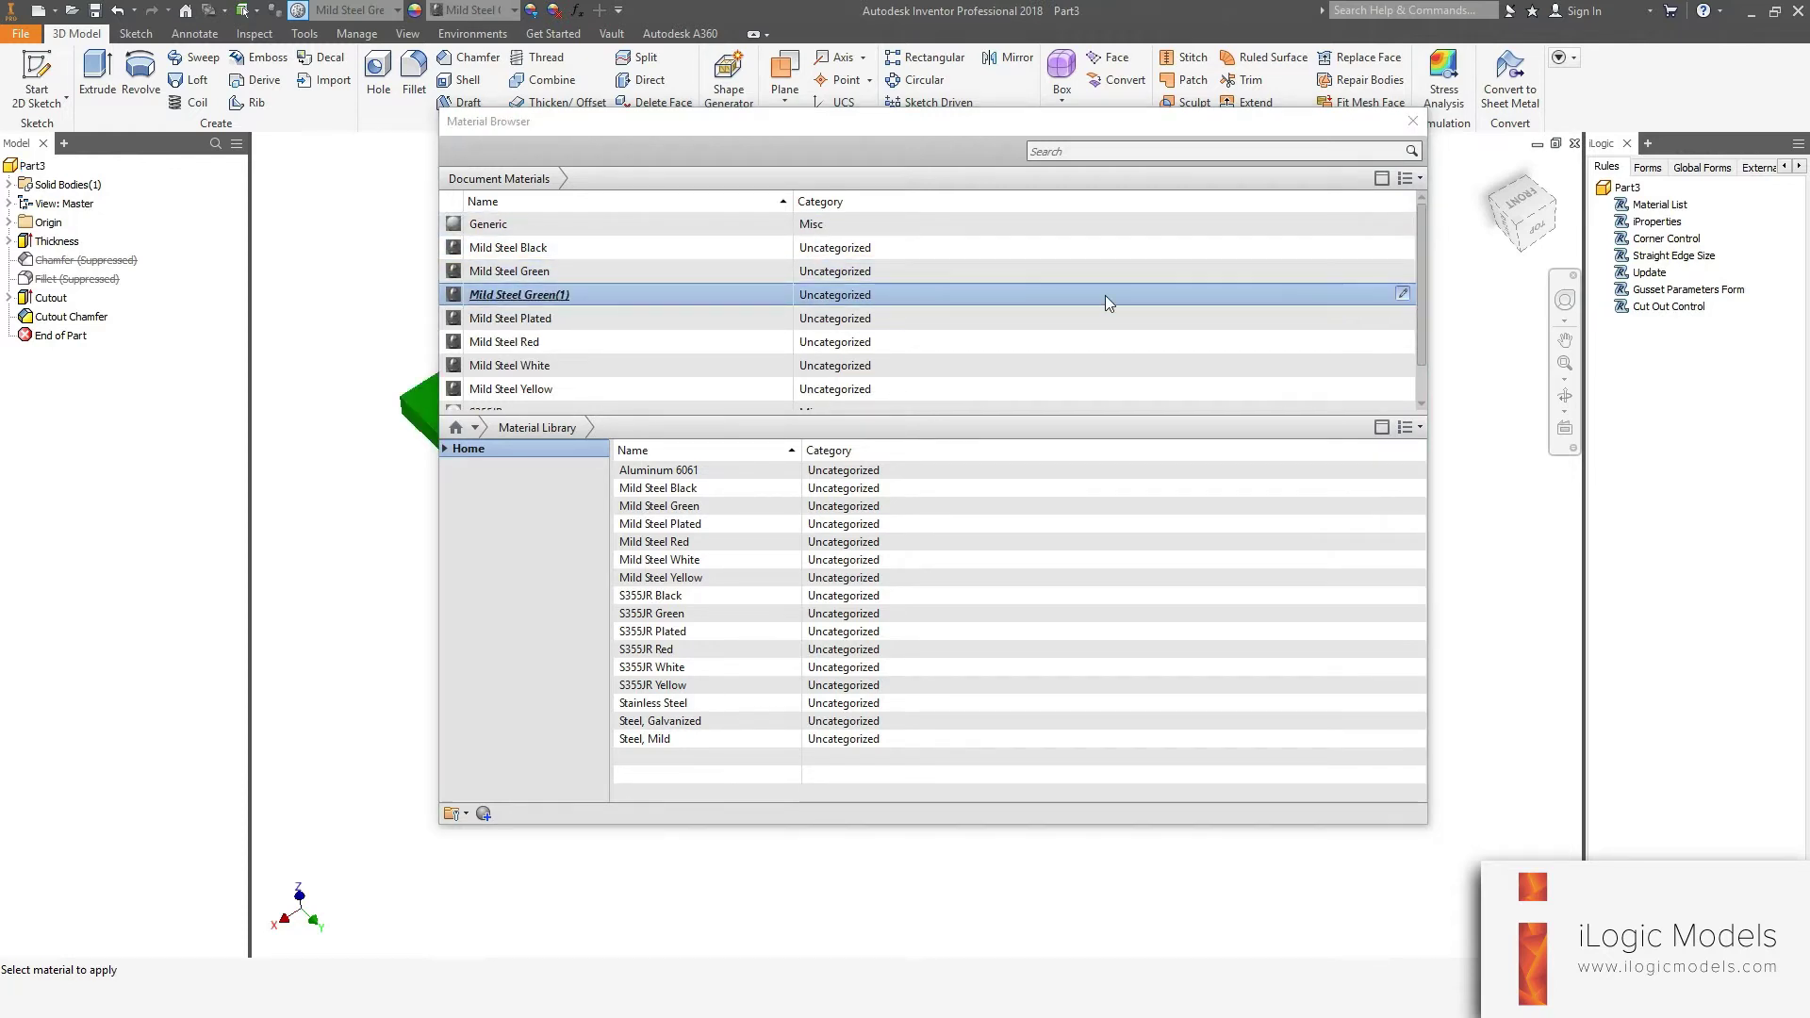
pyautogui.click(561, 203)
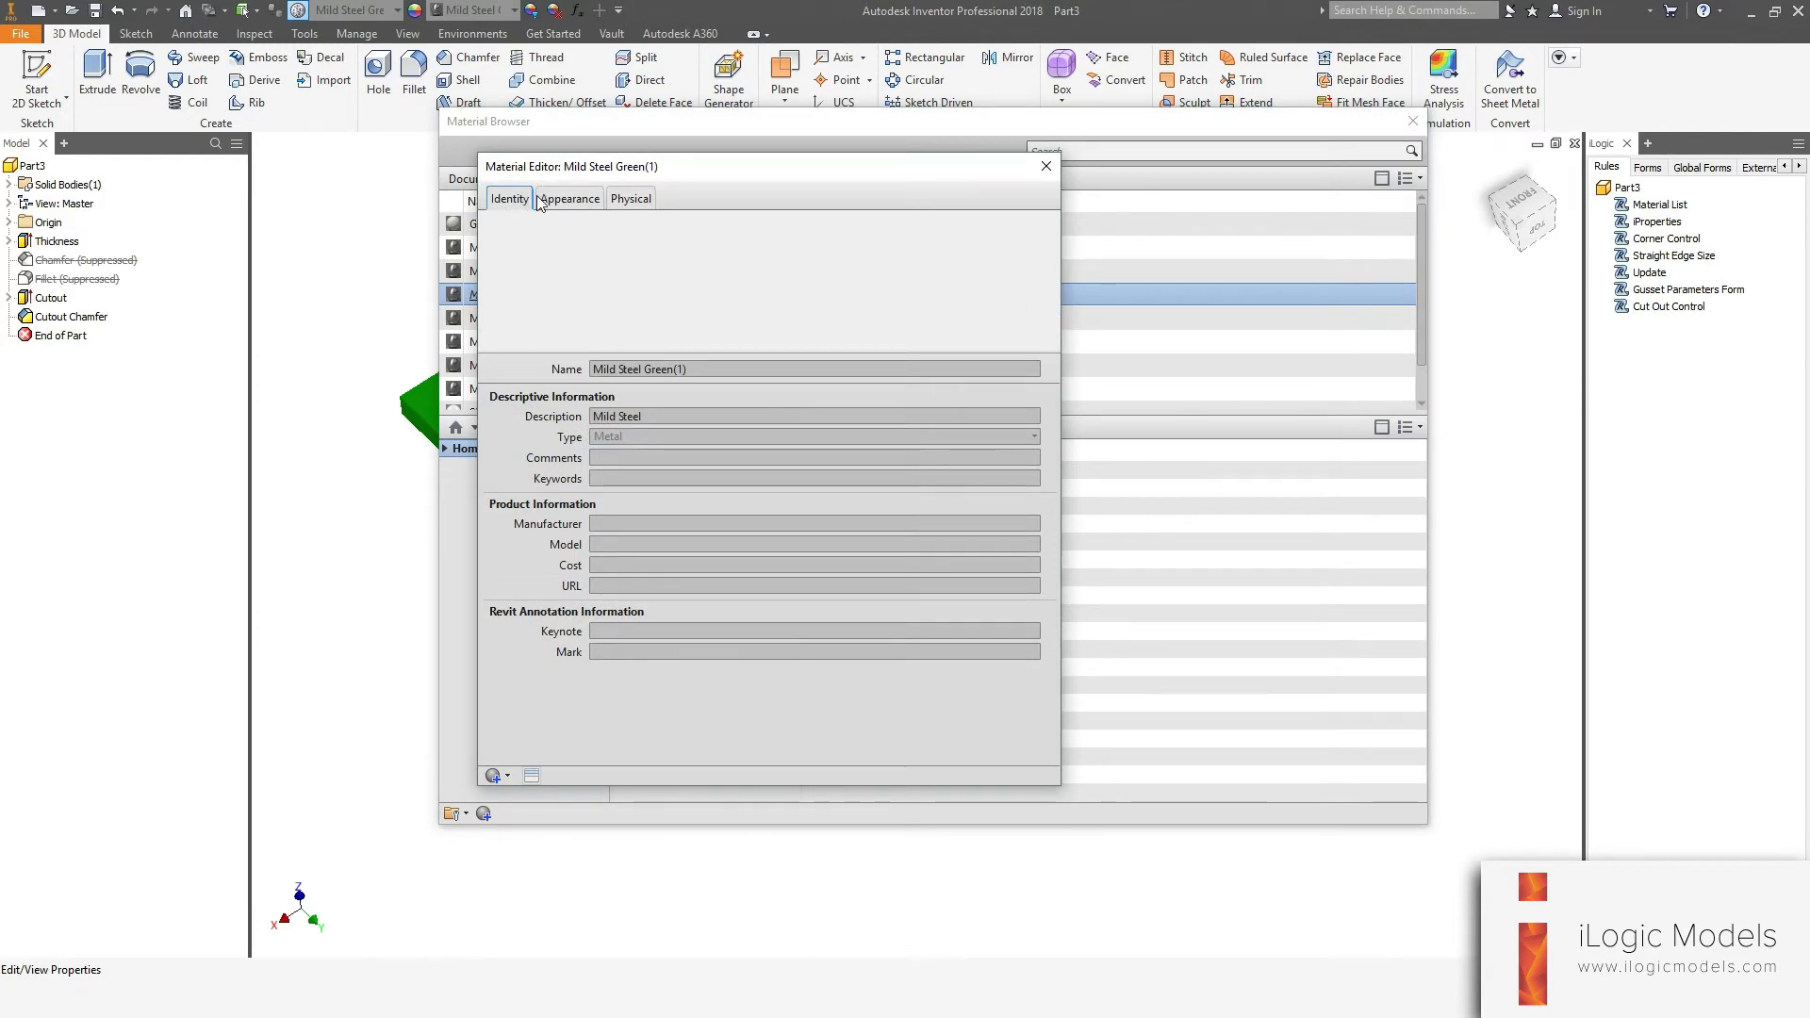
pyautogui.click(655, 199)
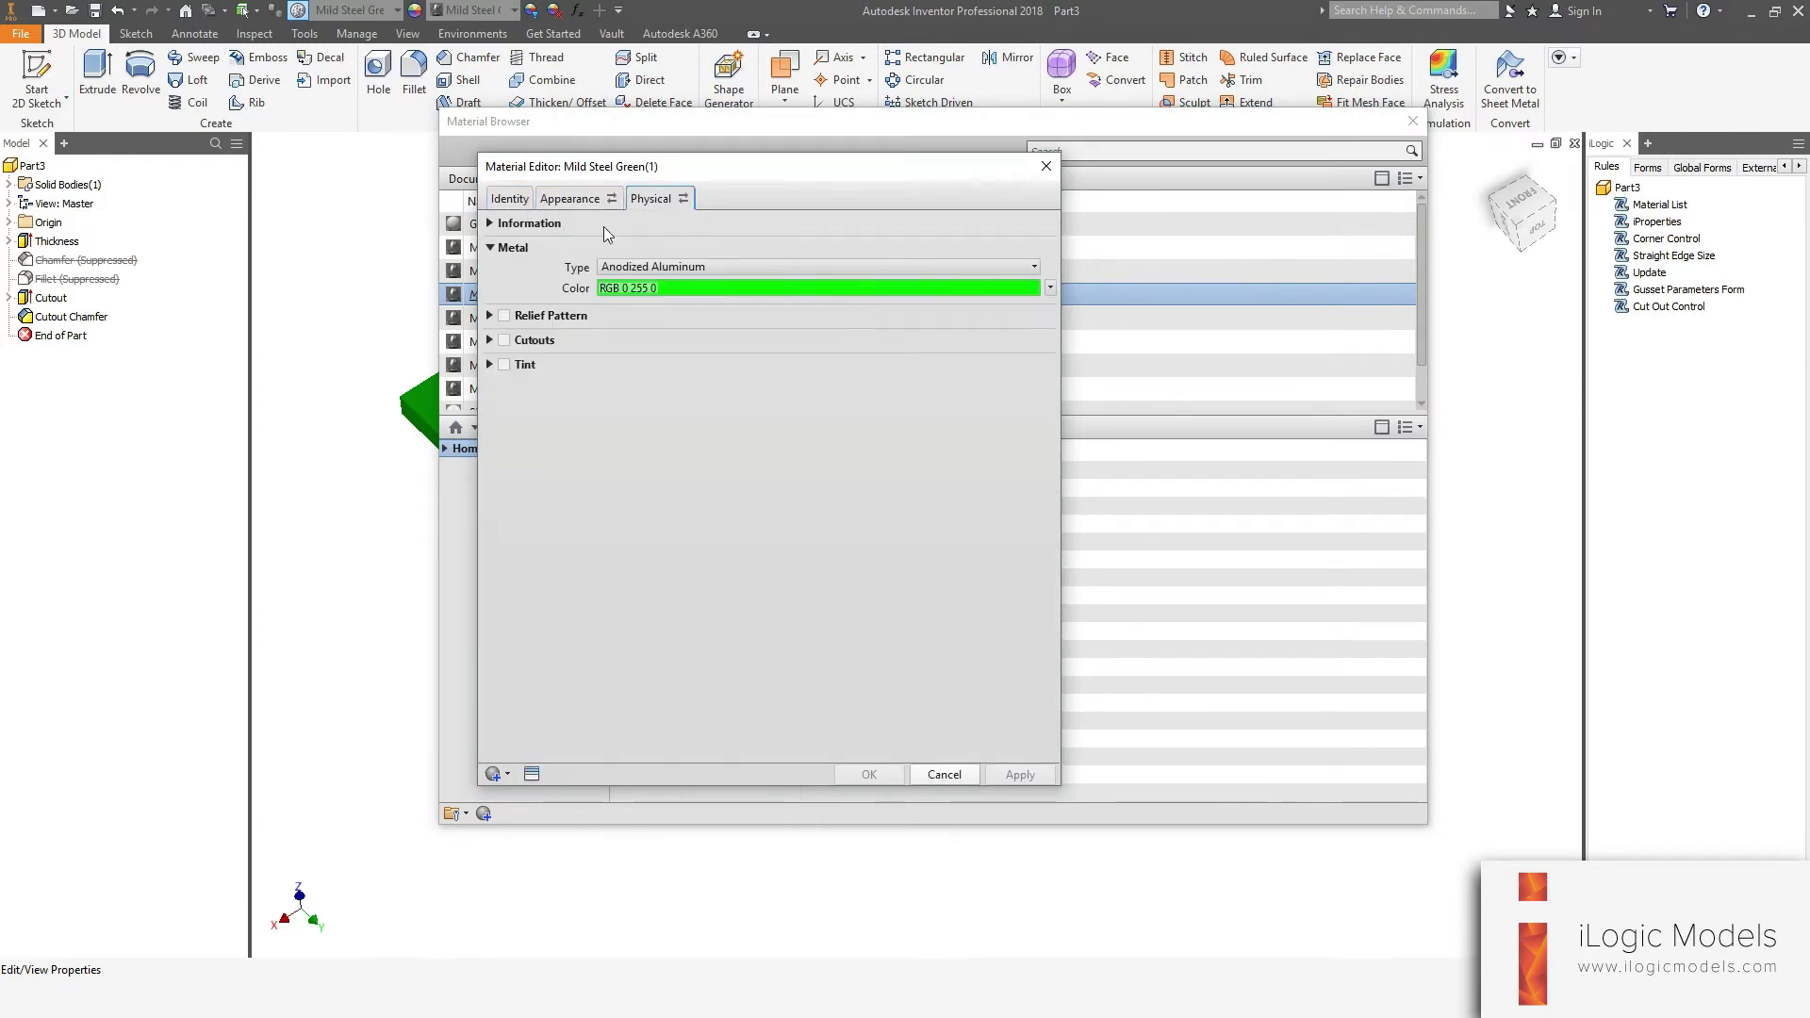
pyautogui.click(934, 771)
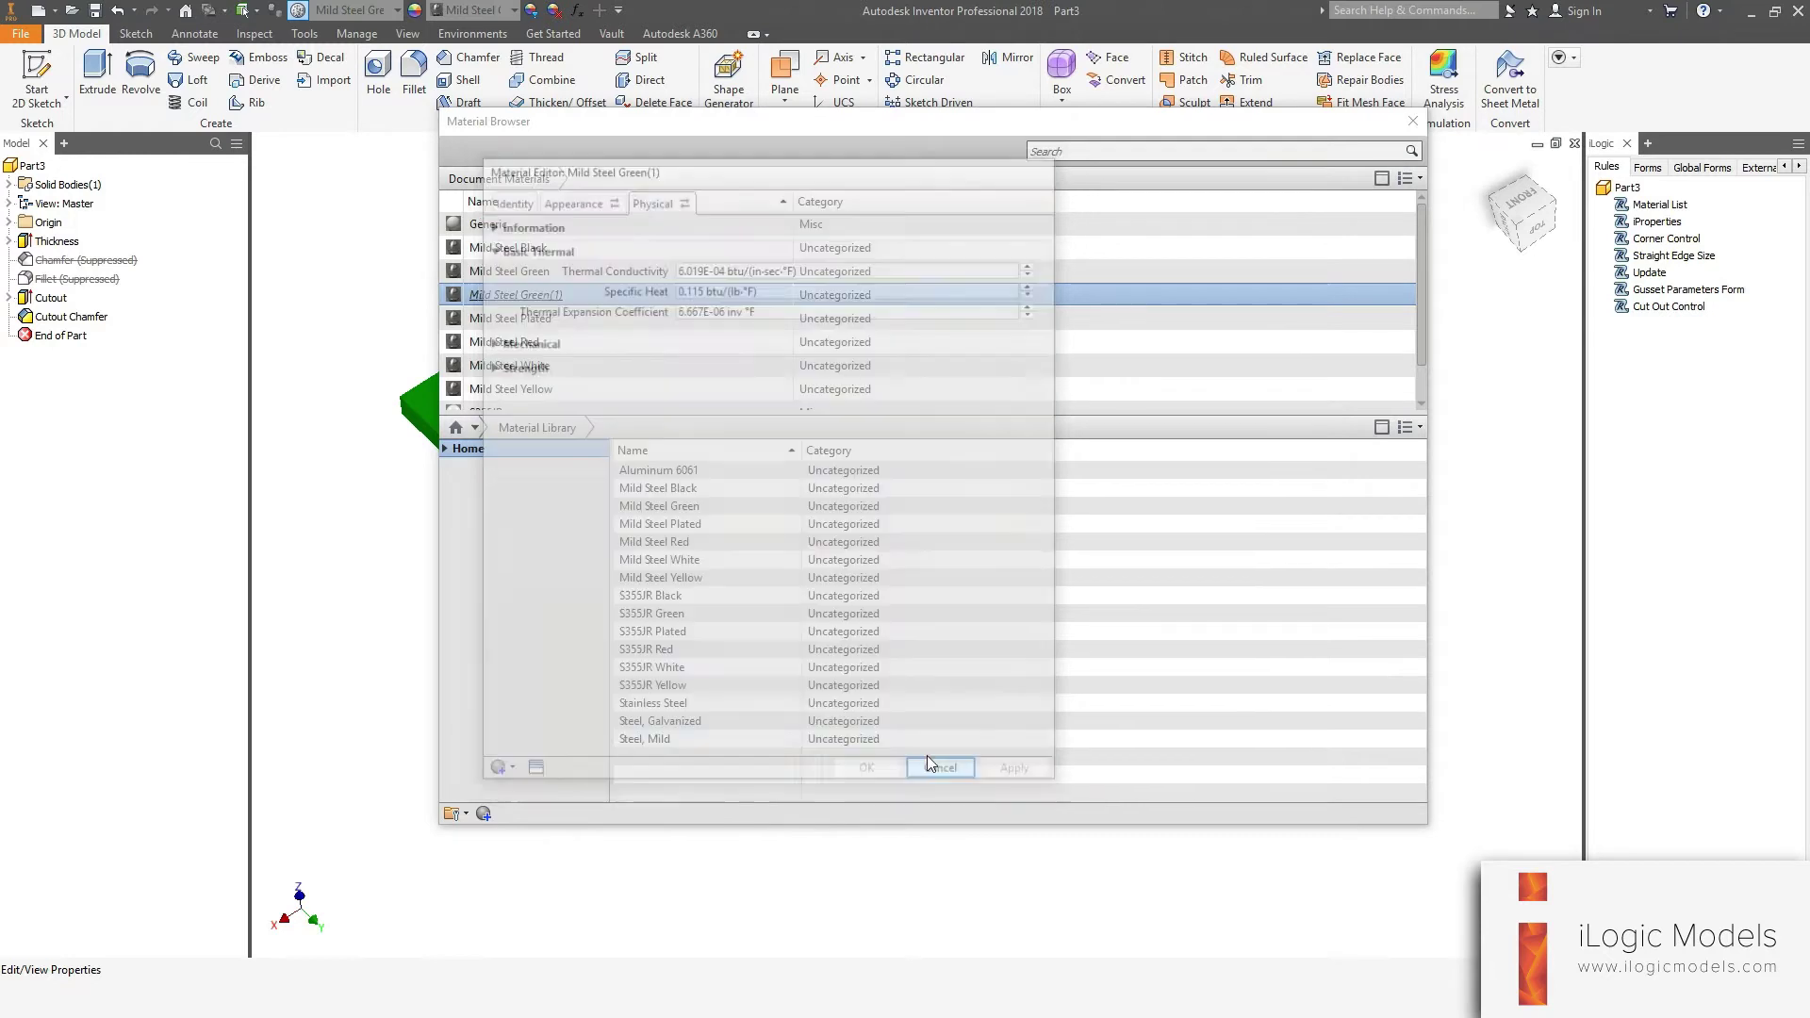
# Reopen the Gusset Parameters form and switch the material to Mild Steel White (mass about 0.7309 kg)
pyautogui.press('Escape')
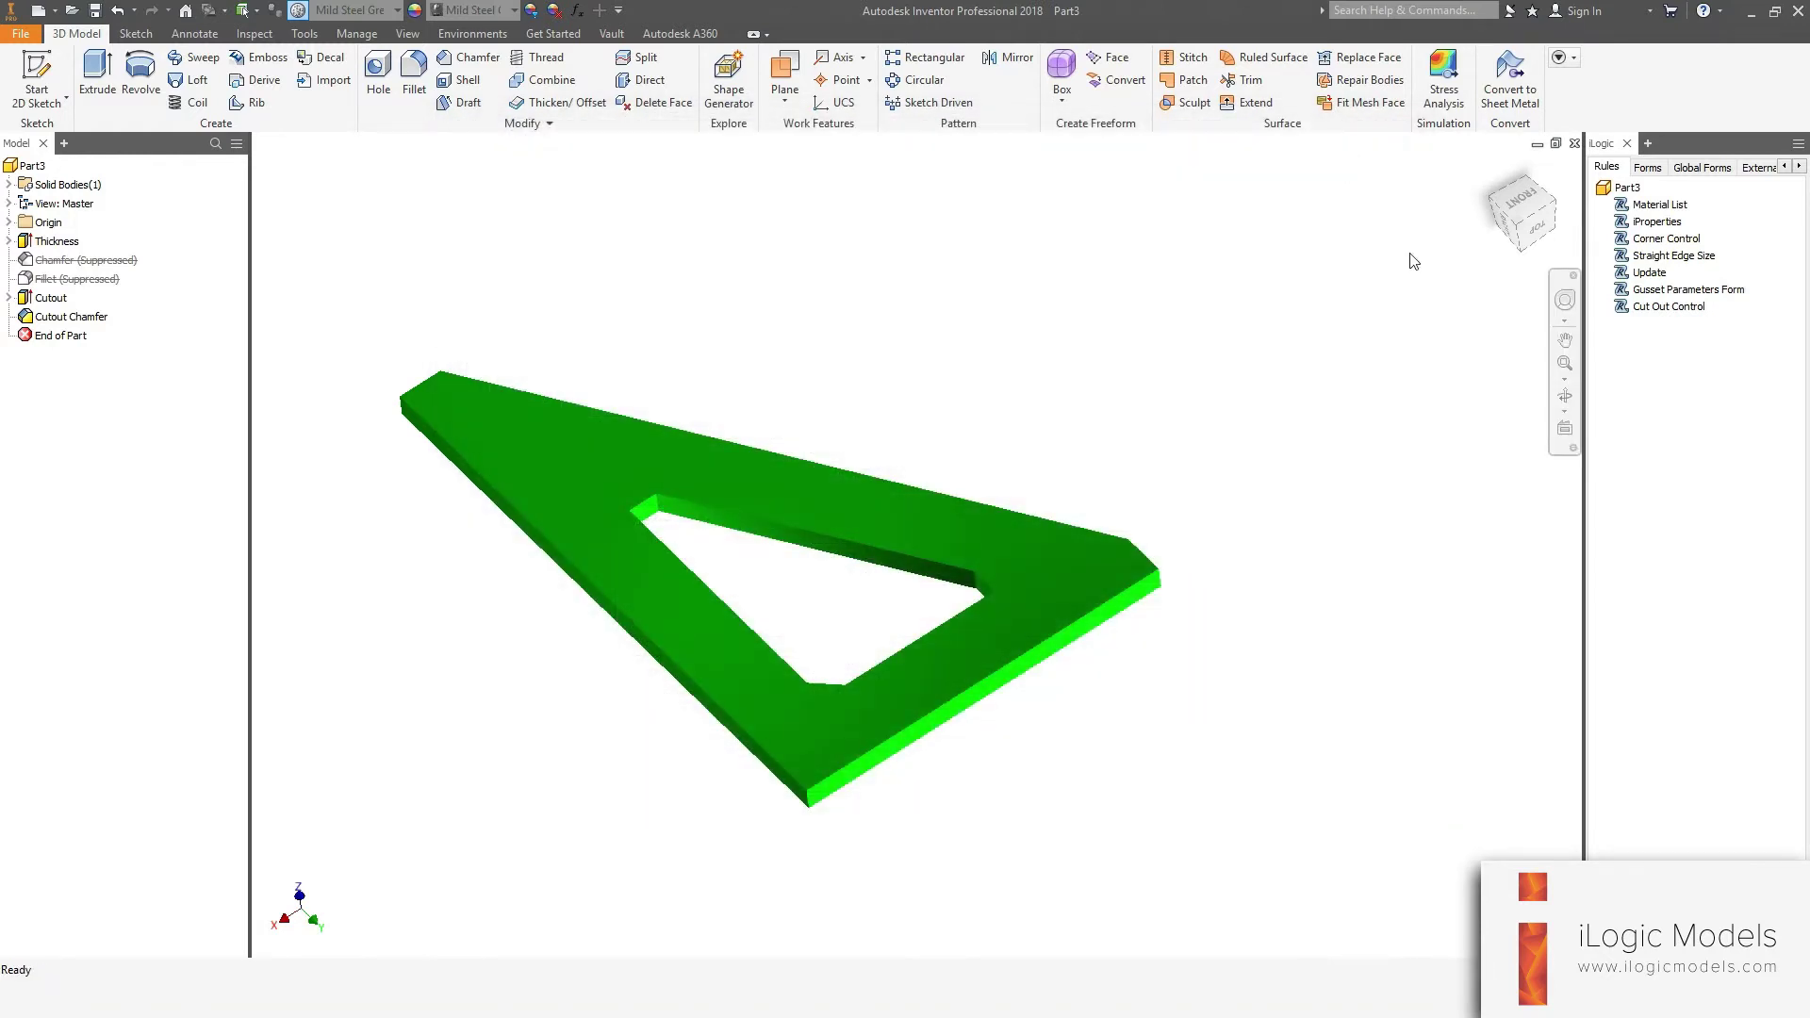
pyautogui.click(1648, 168)
pyautogui.click(1697, 196)
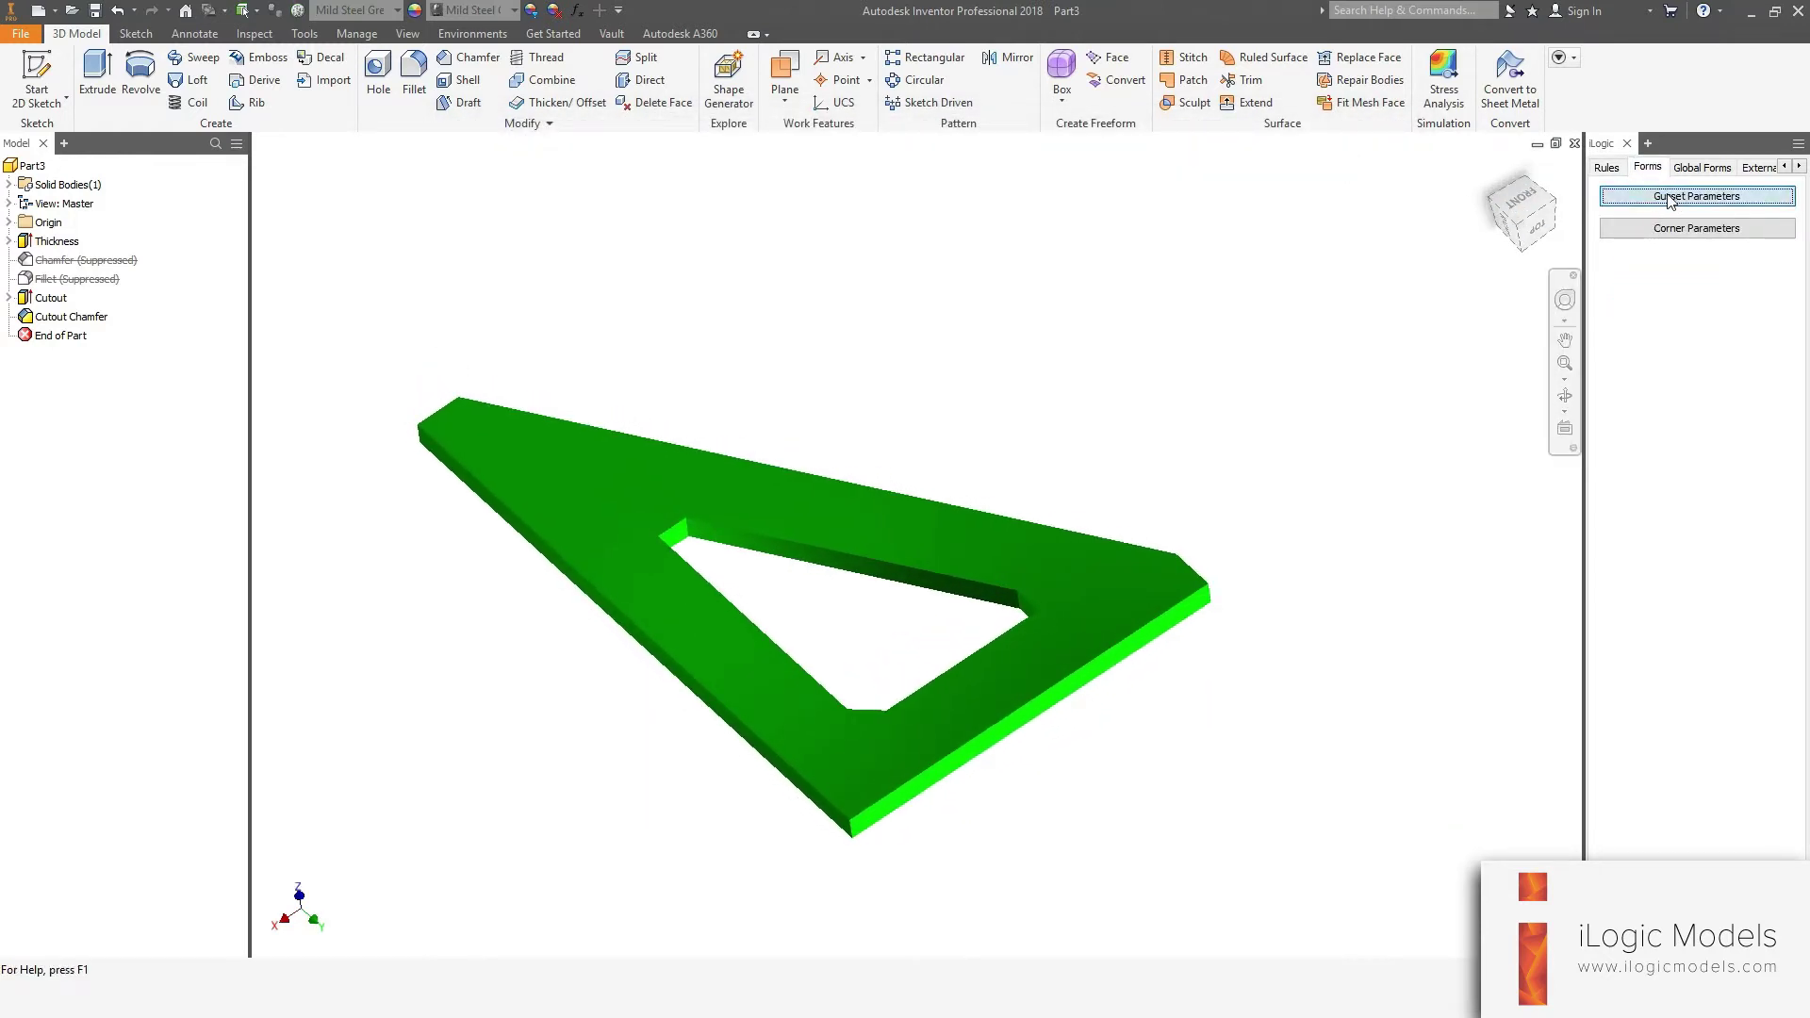
pyautogui.click(877, 657)
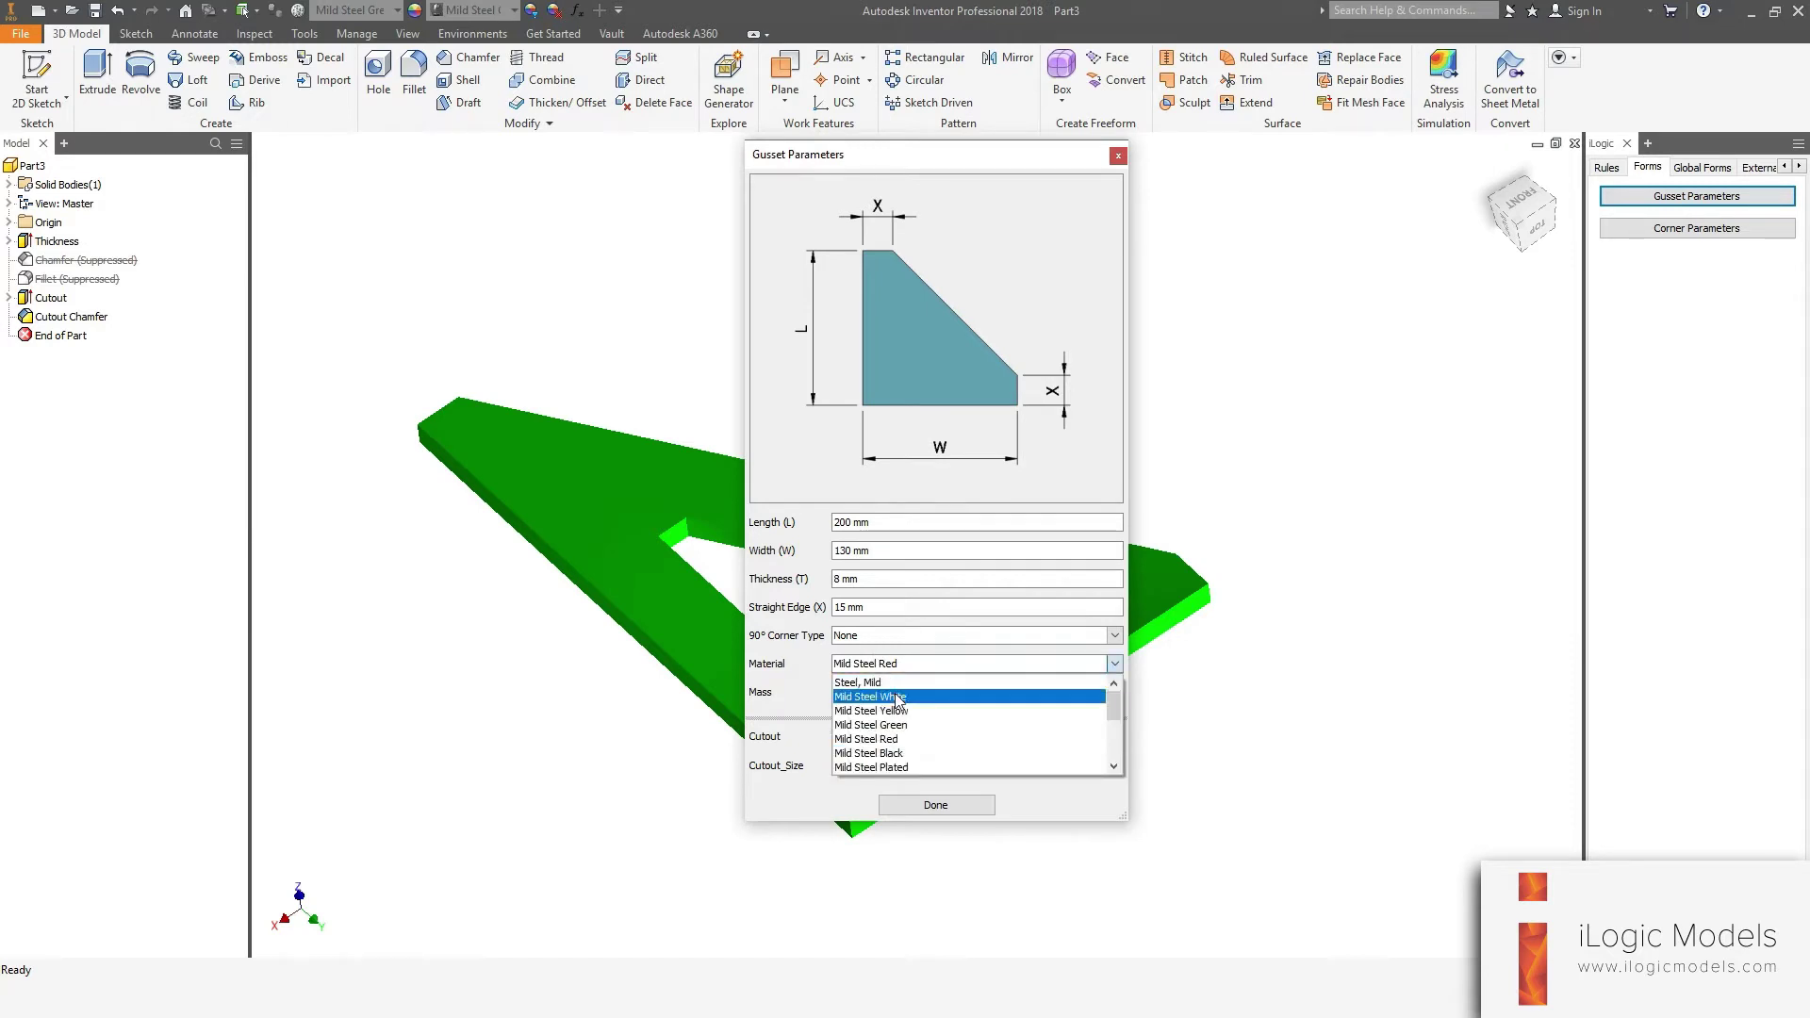
pyautogui.click(898, 696)
pyautogui.scroll(2, 584, 537)
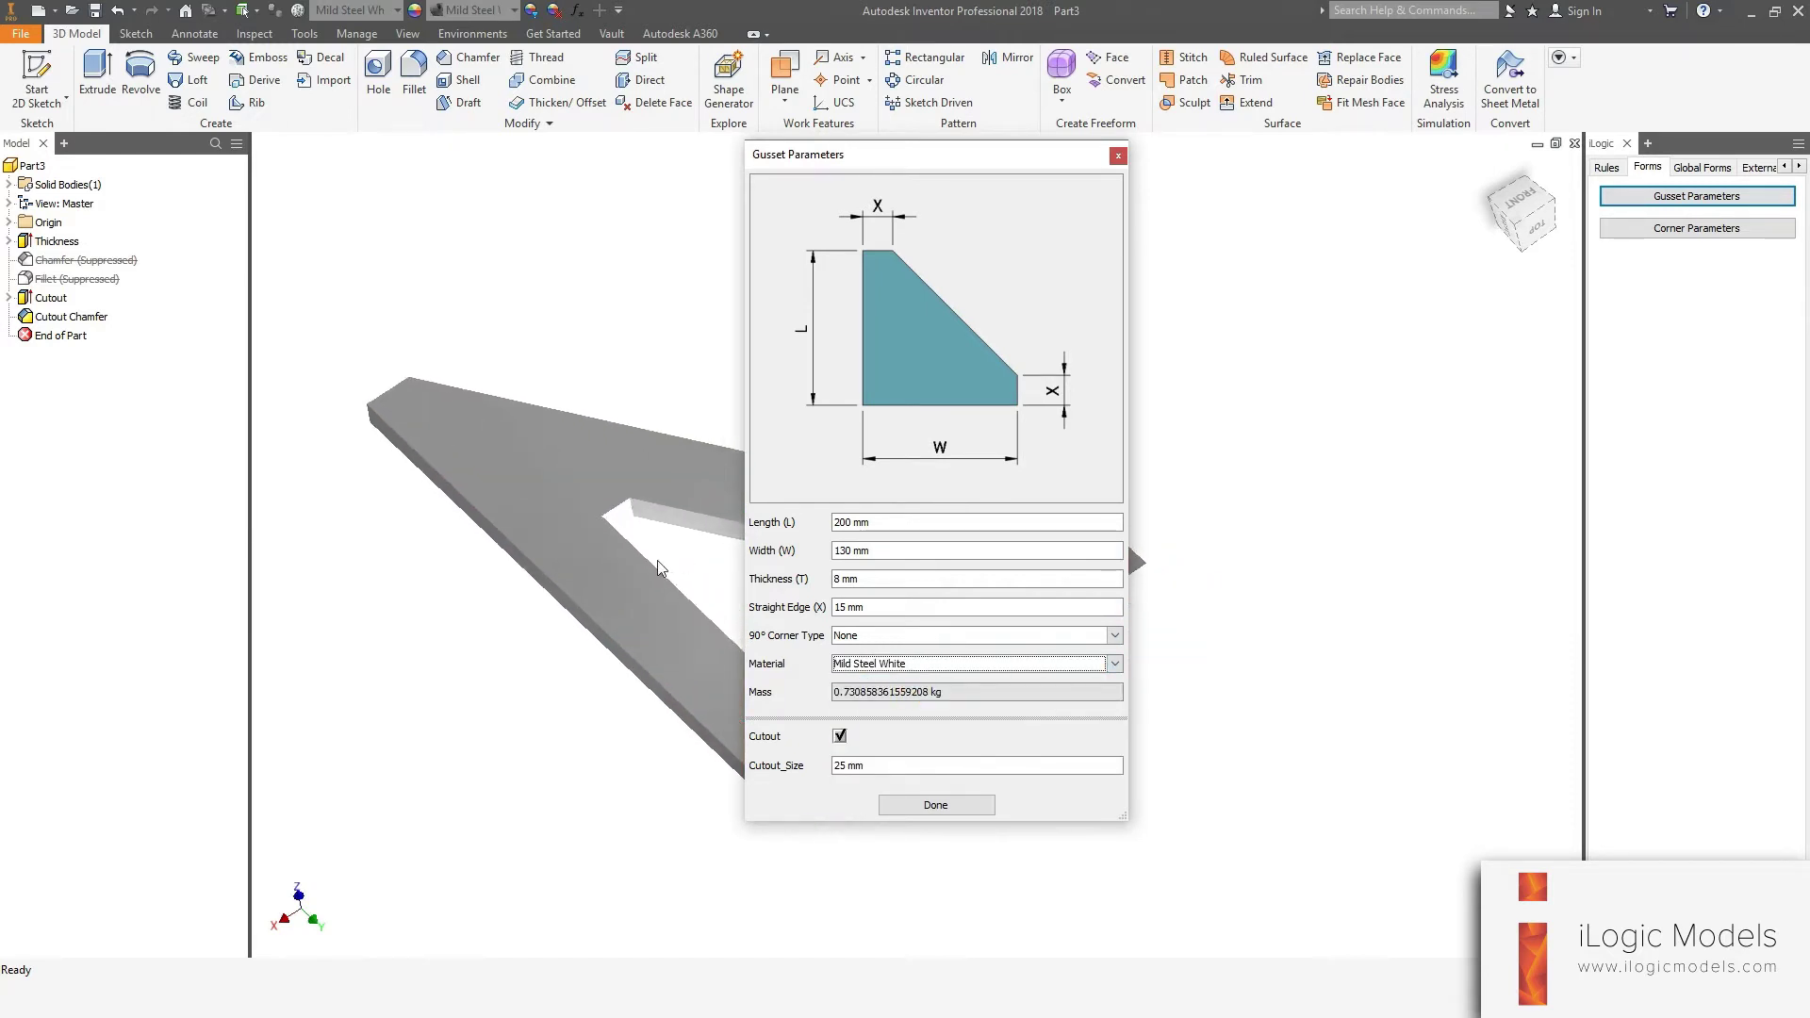
pyautogui.moveTo(837, 693); pyautogui.dragTo(982, 742)
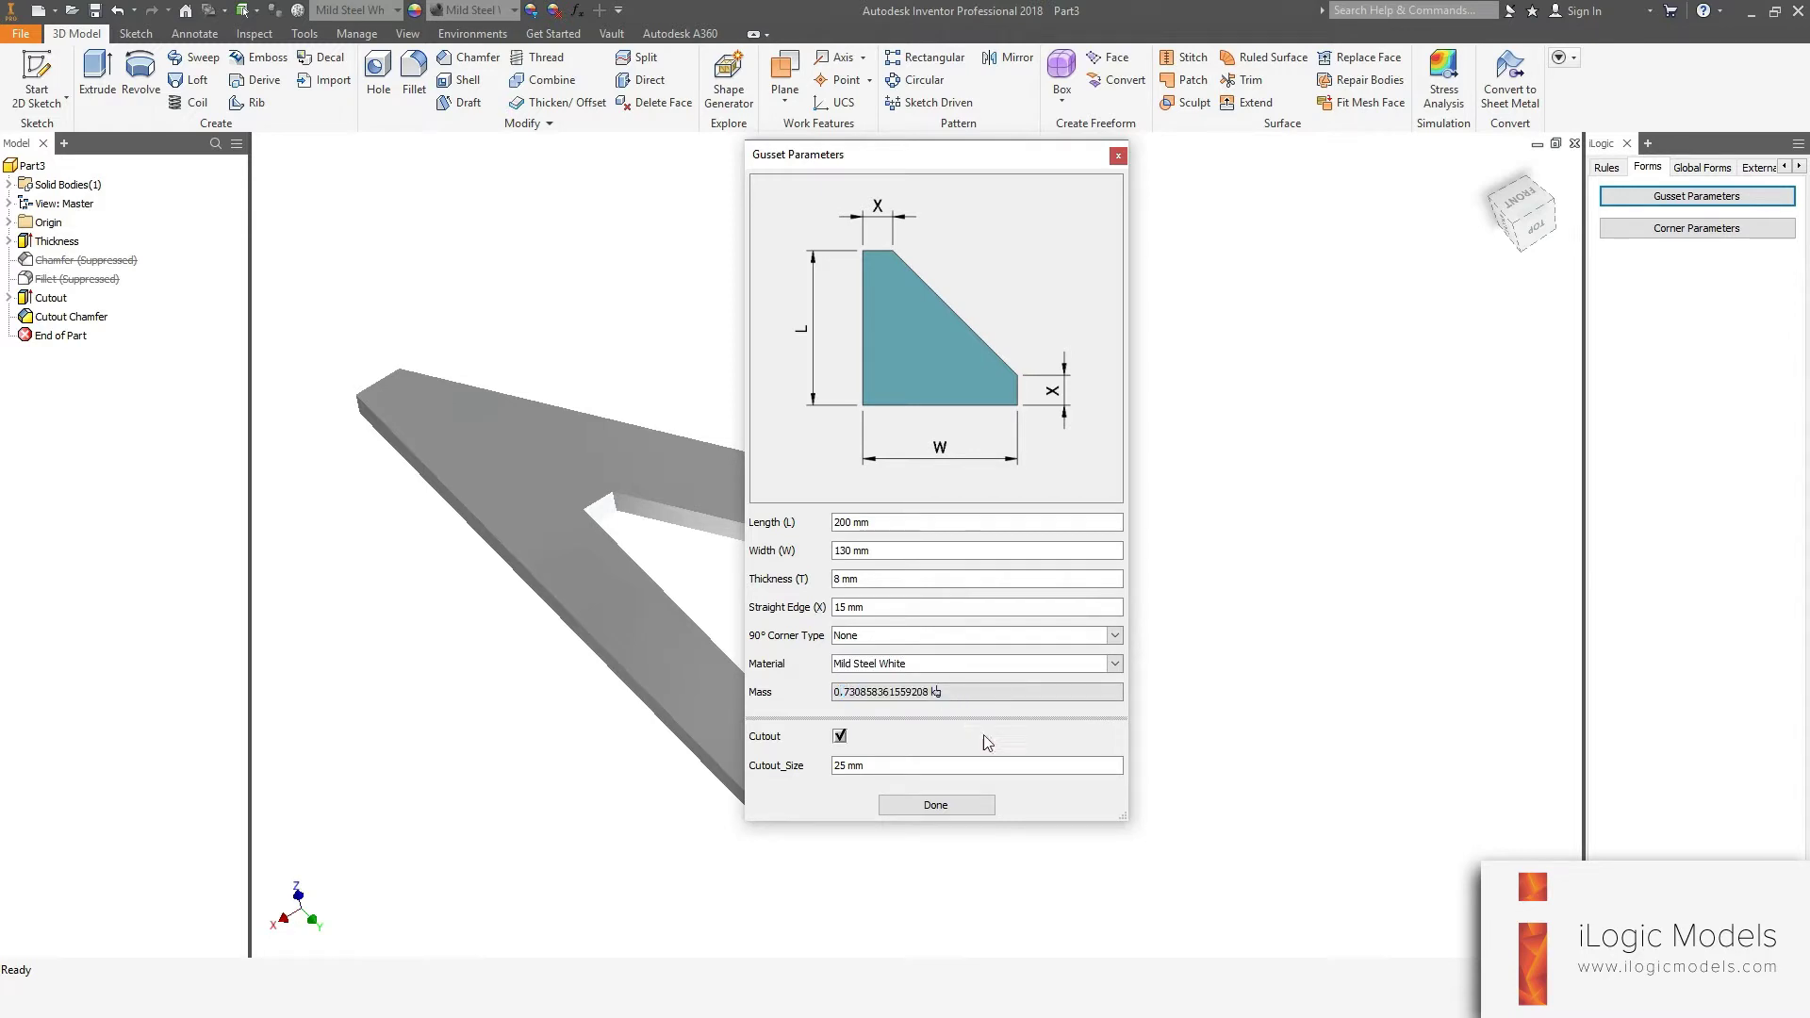
pyautogui.click(860, 692)
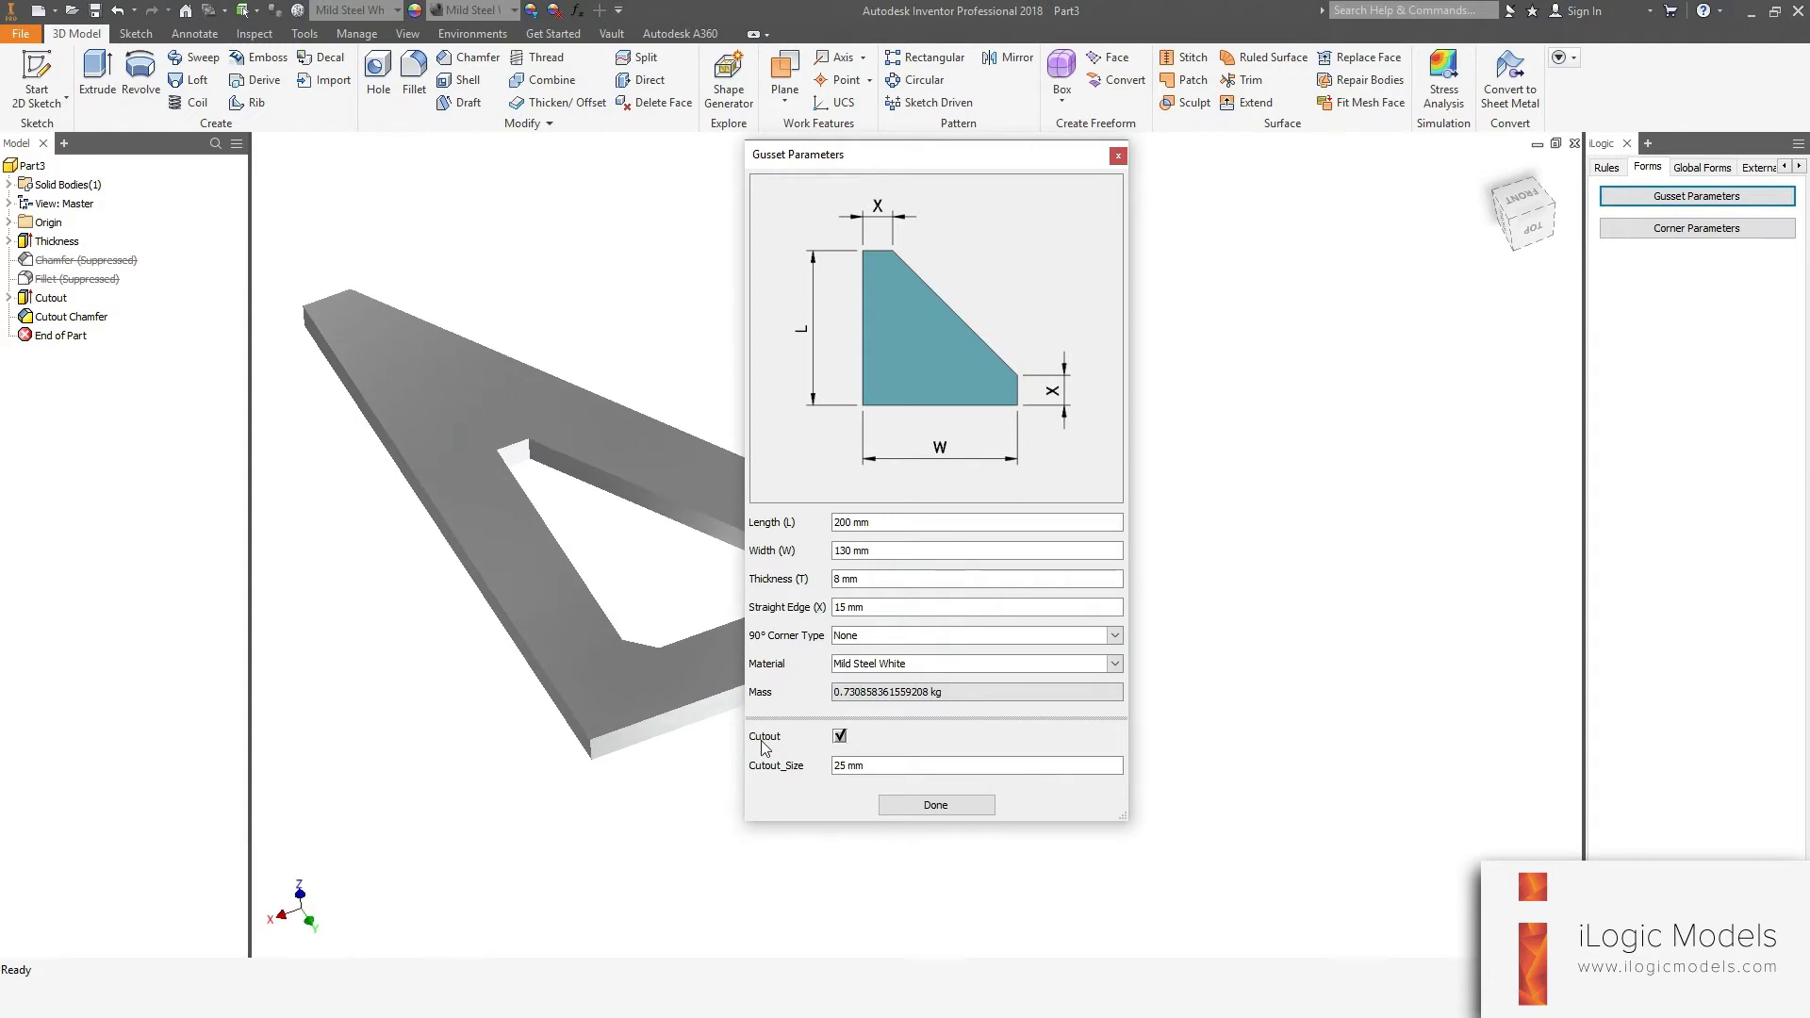
pyautogui.click(840, 736)
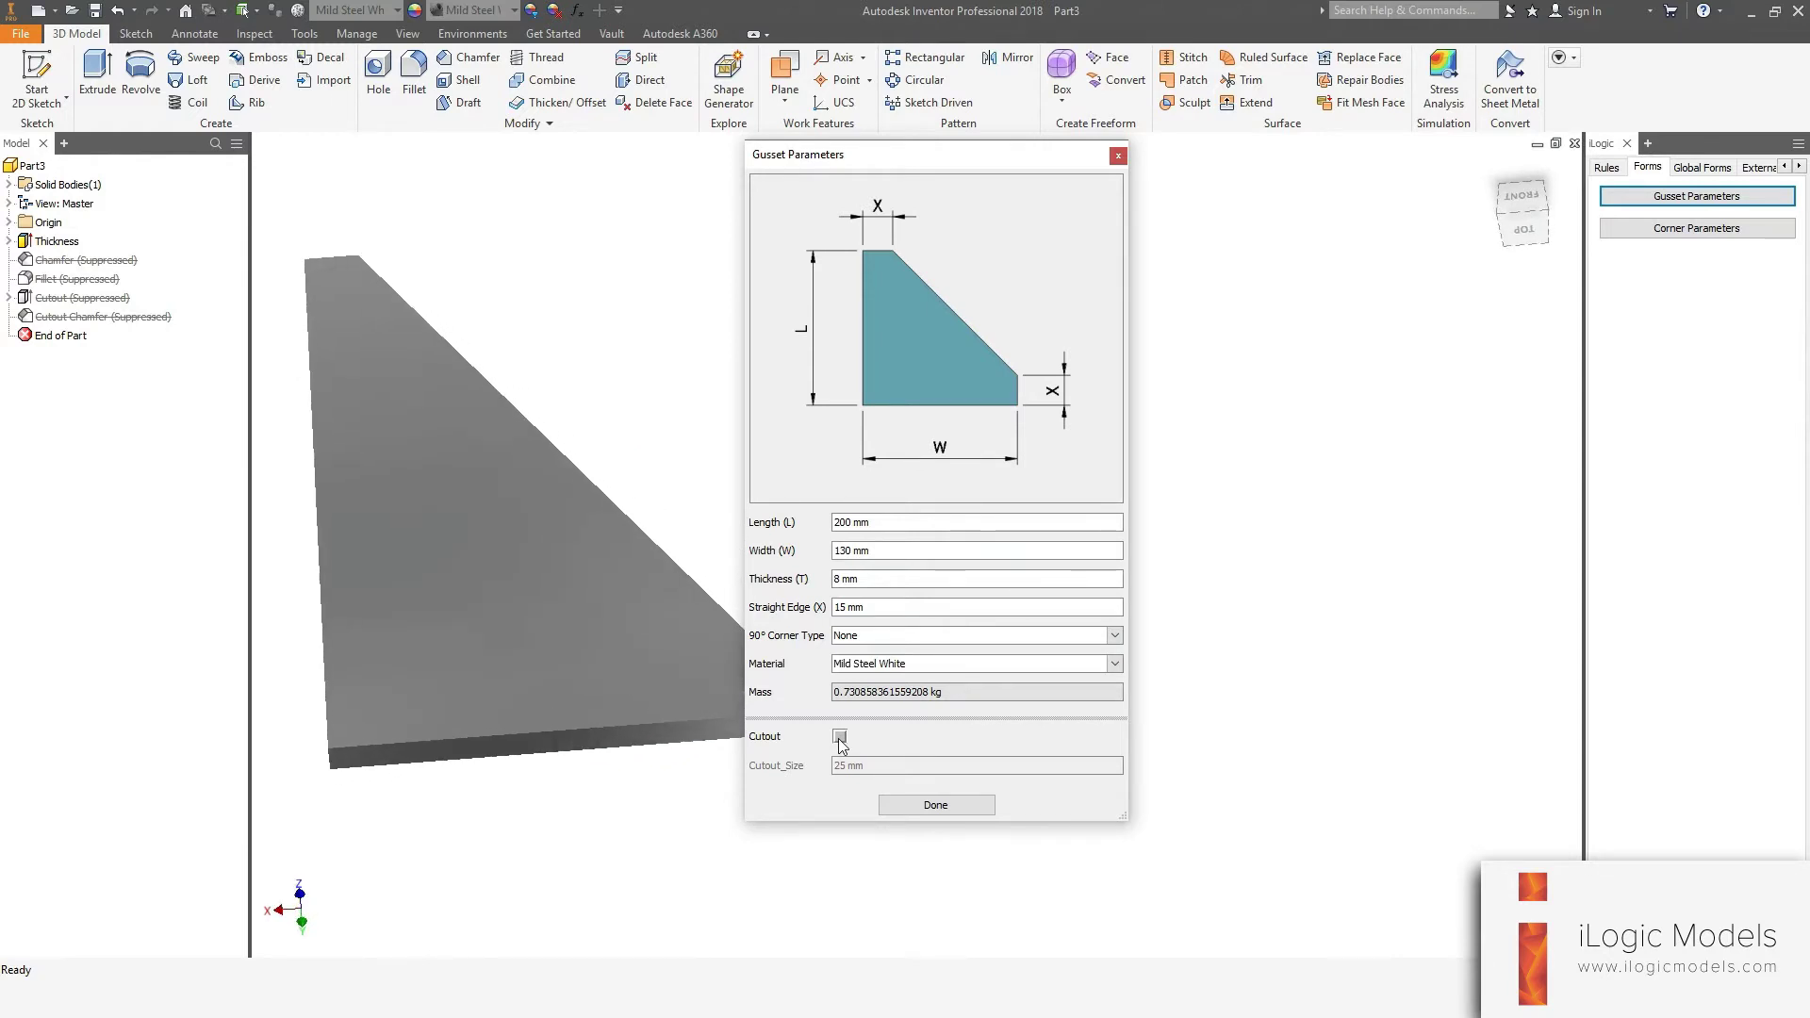
pyautogui.click(840, 737)
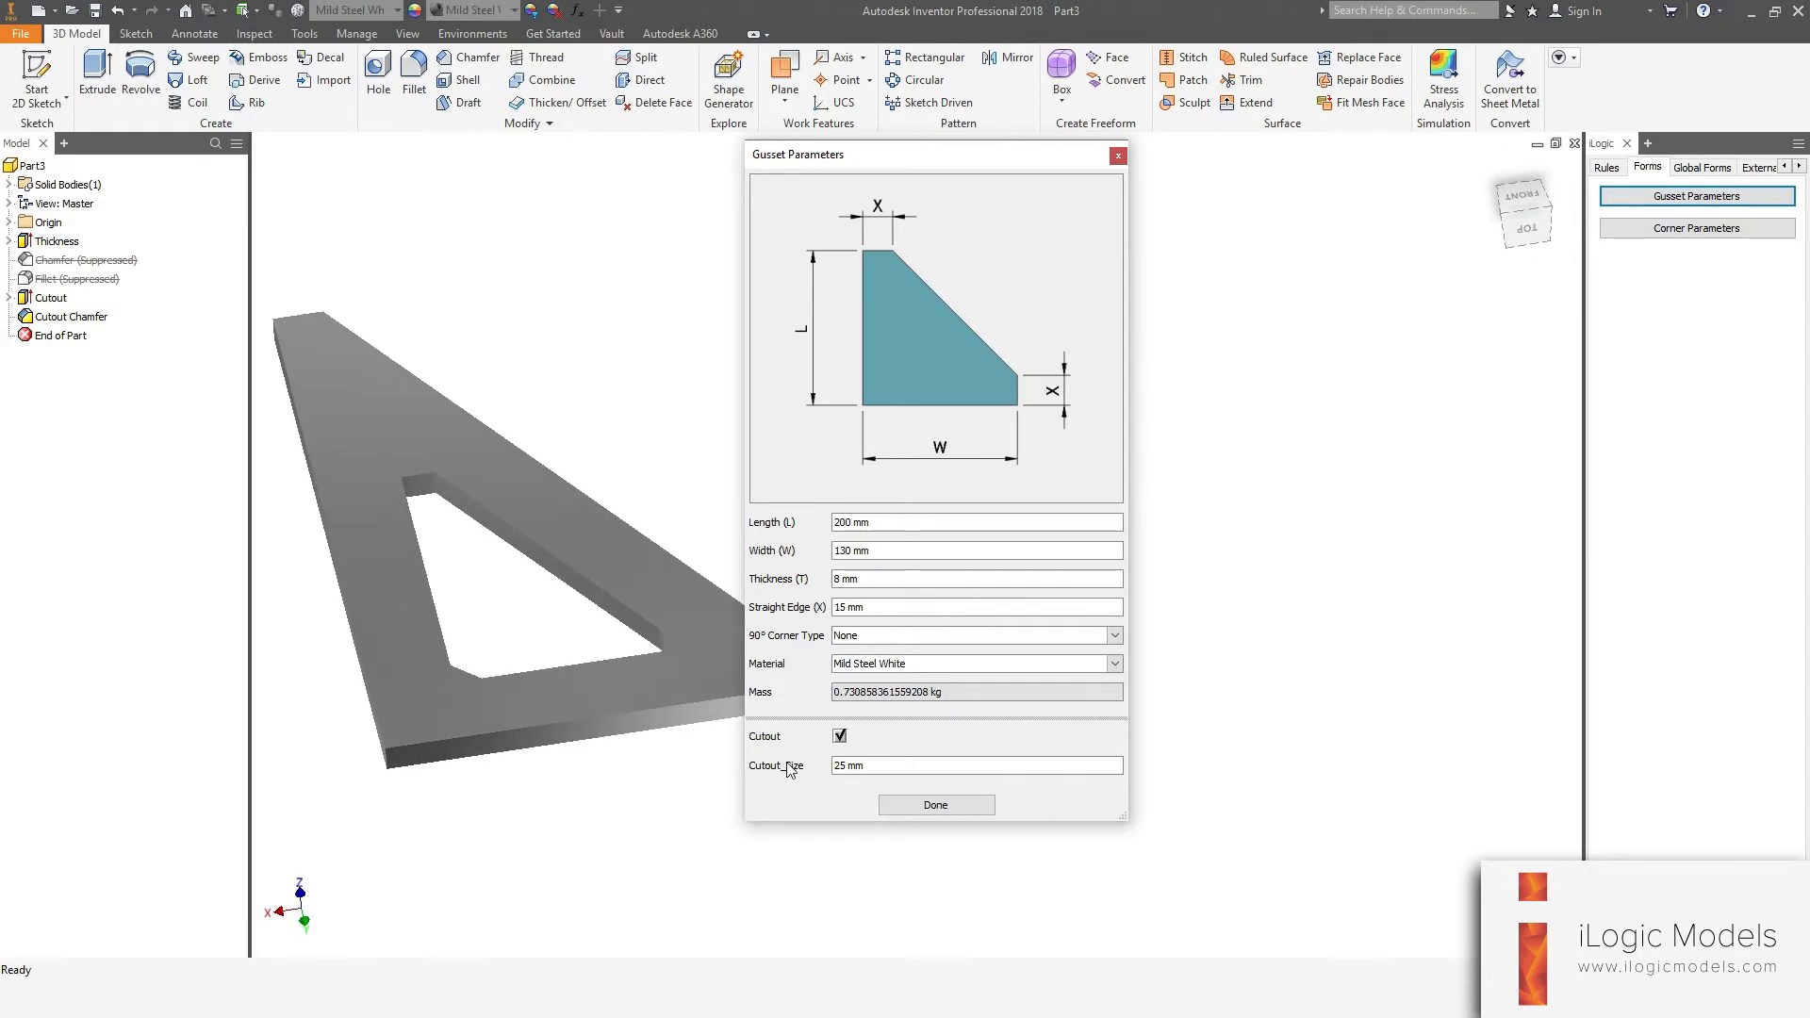
# Try Cutout_Size values of 20 mm and then 8 mm
pyautogui.click(872, 766)
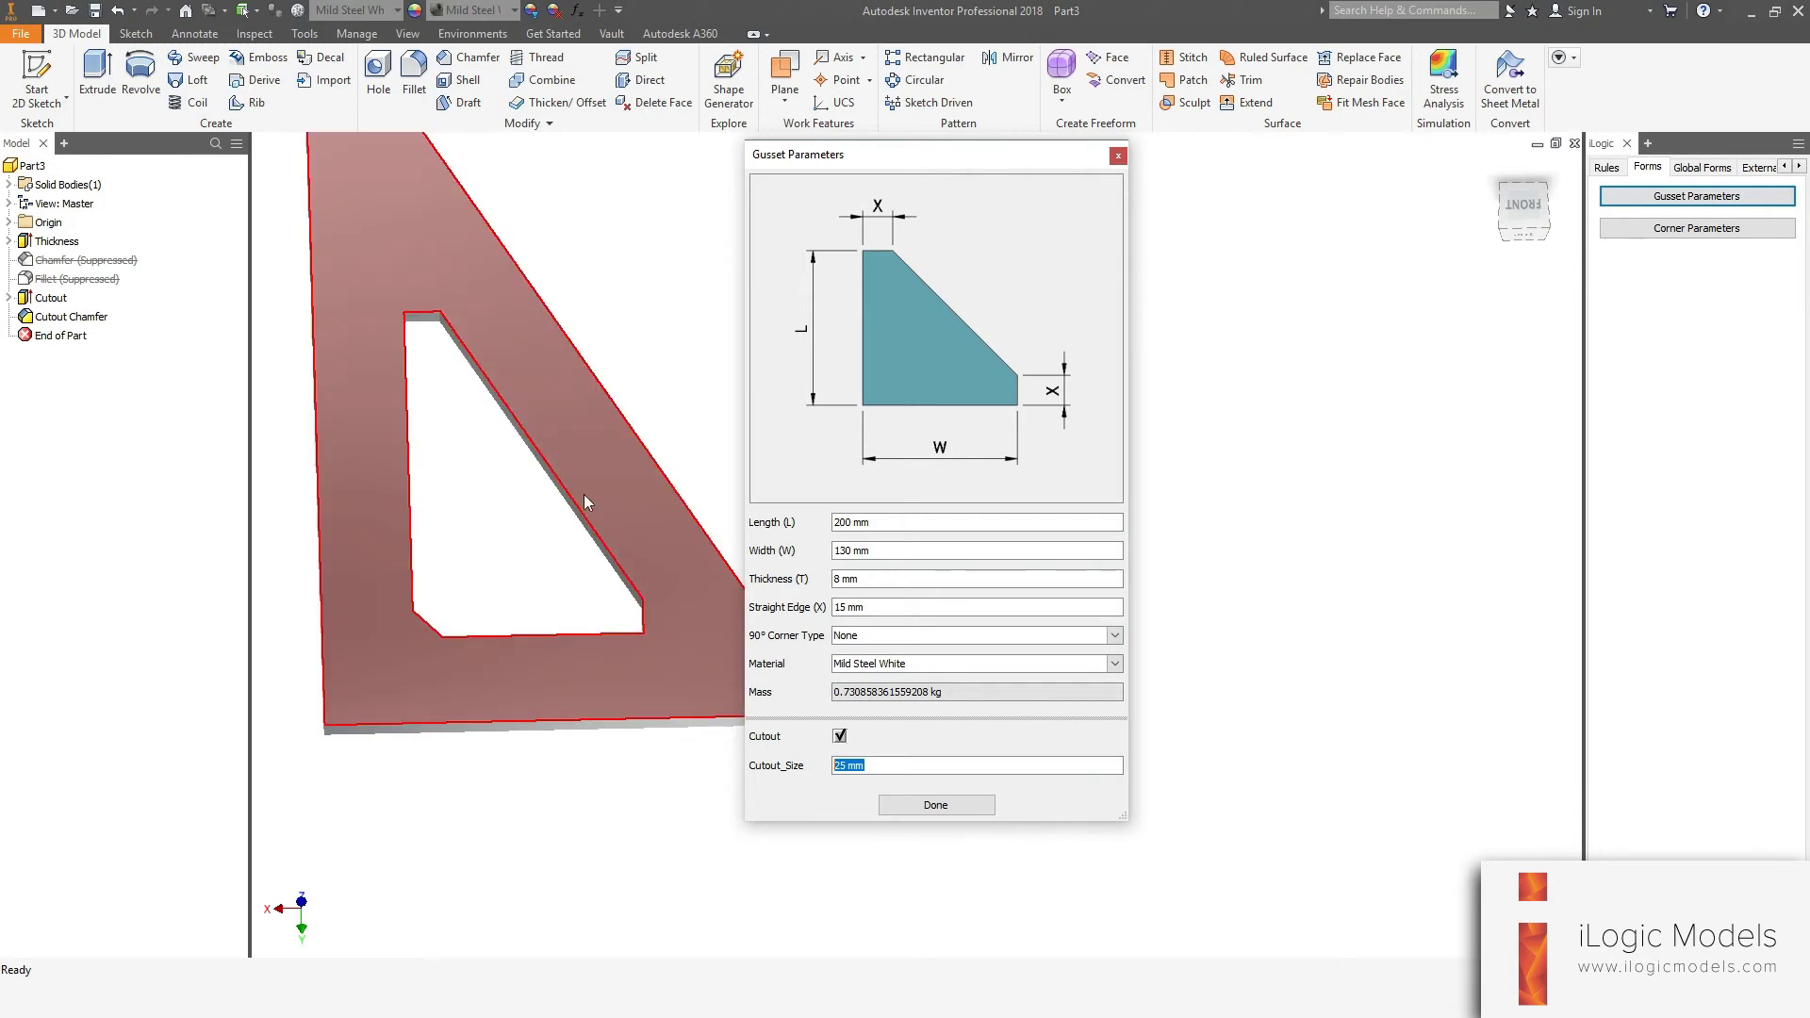
pyautogui.write('2')
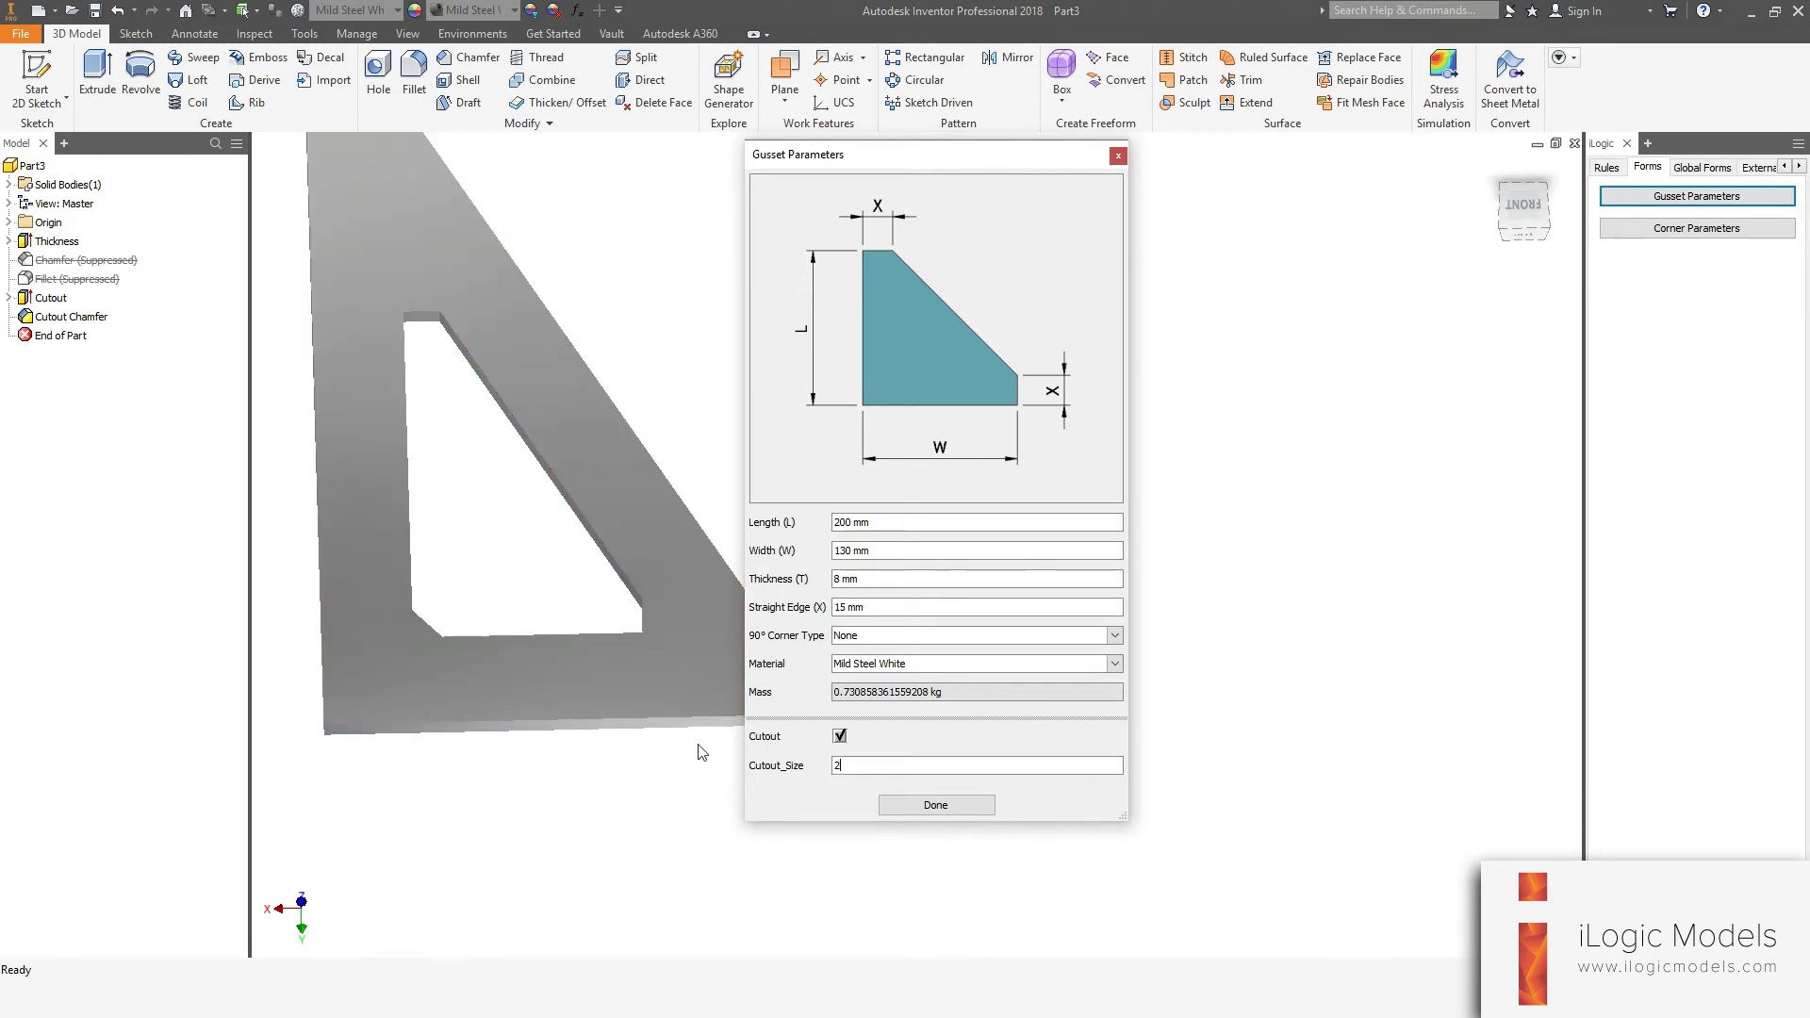
pyautogui.write('0')
pyautogui.press('Return')
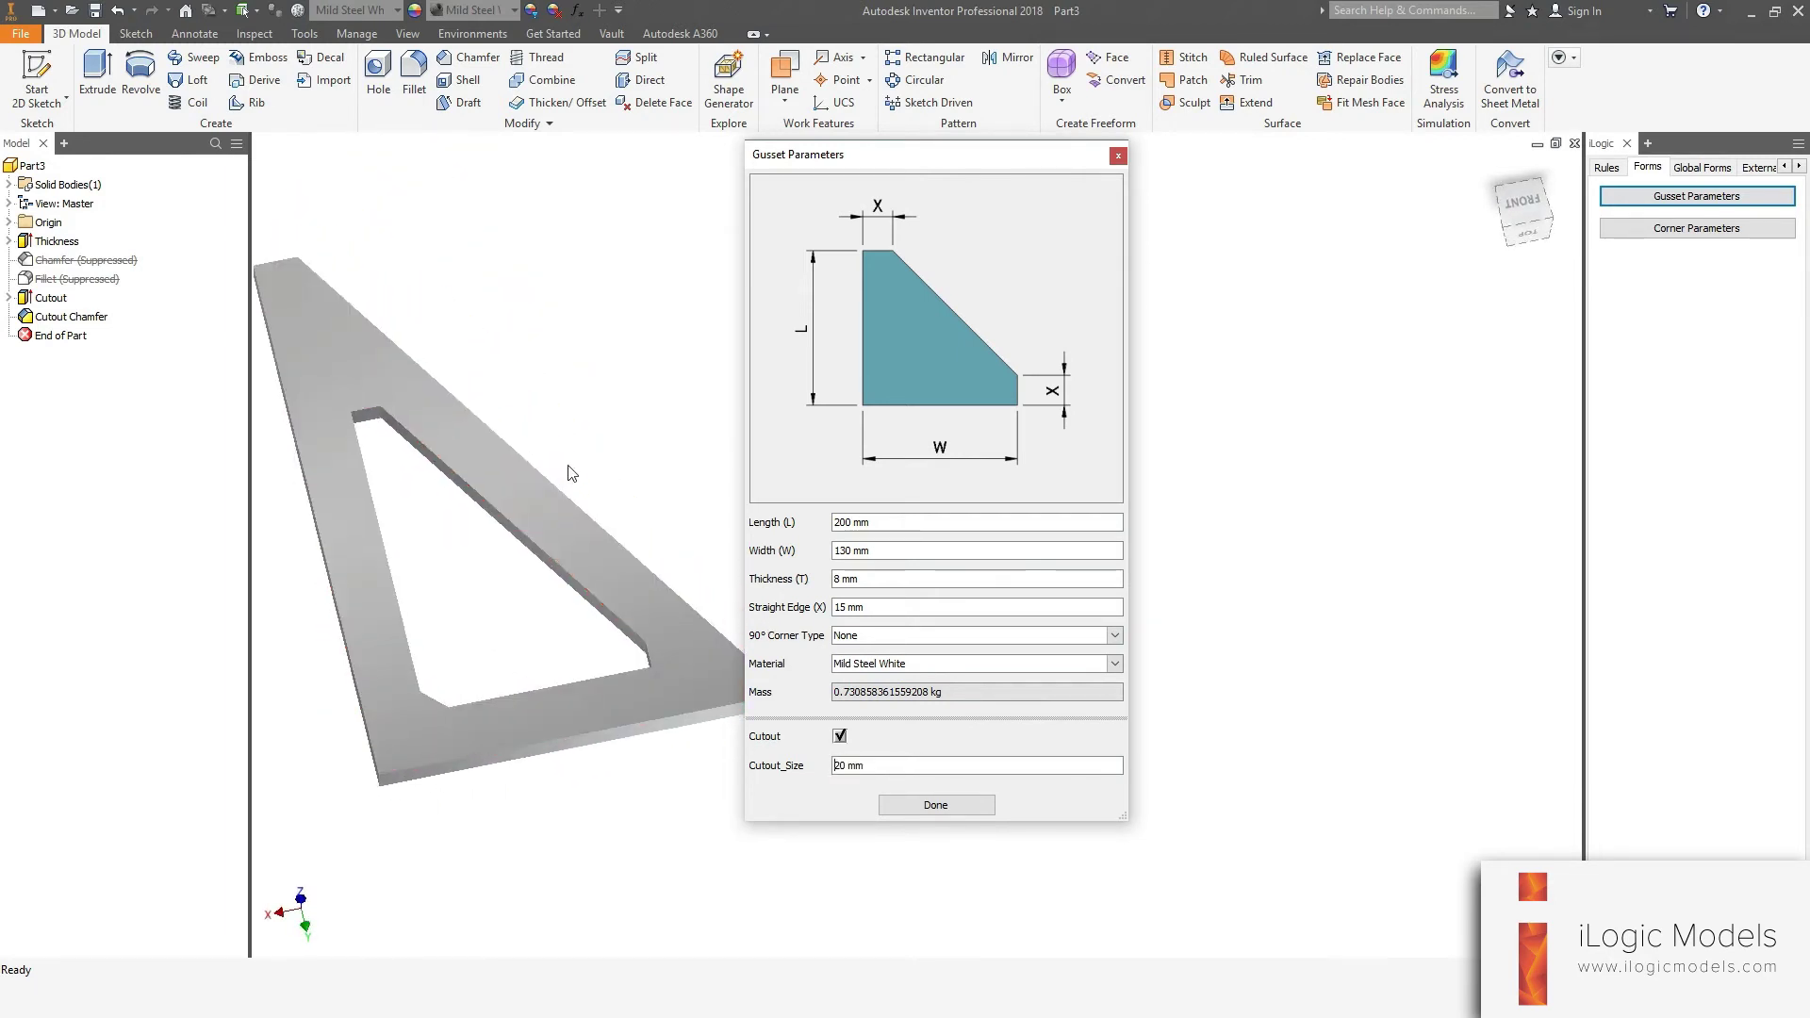
pyautogui.click(882, 764)
pyautogui.write('8')
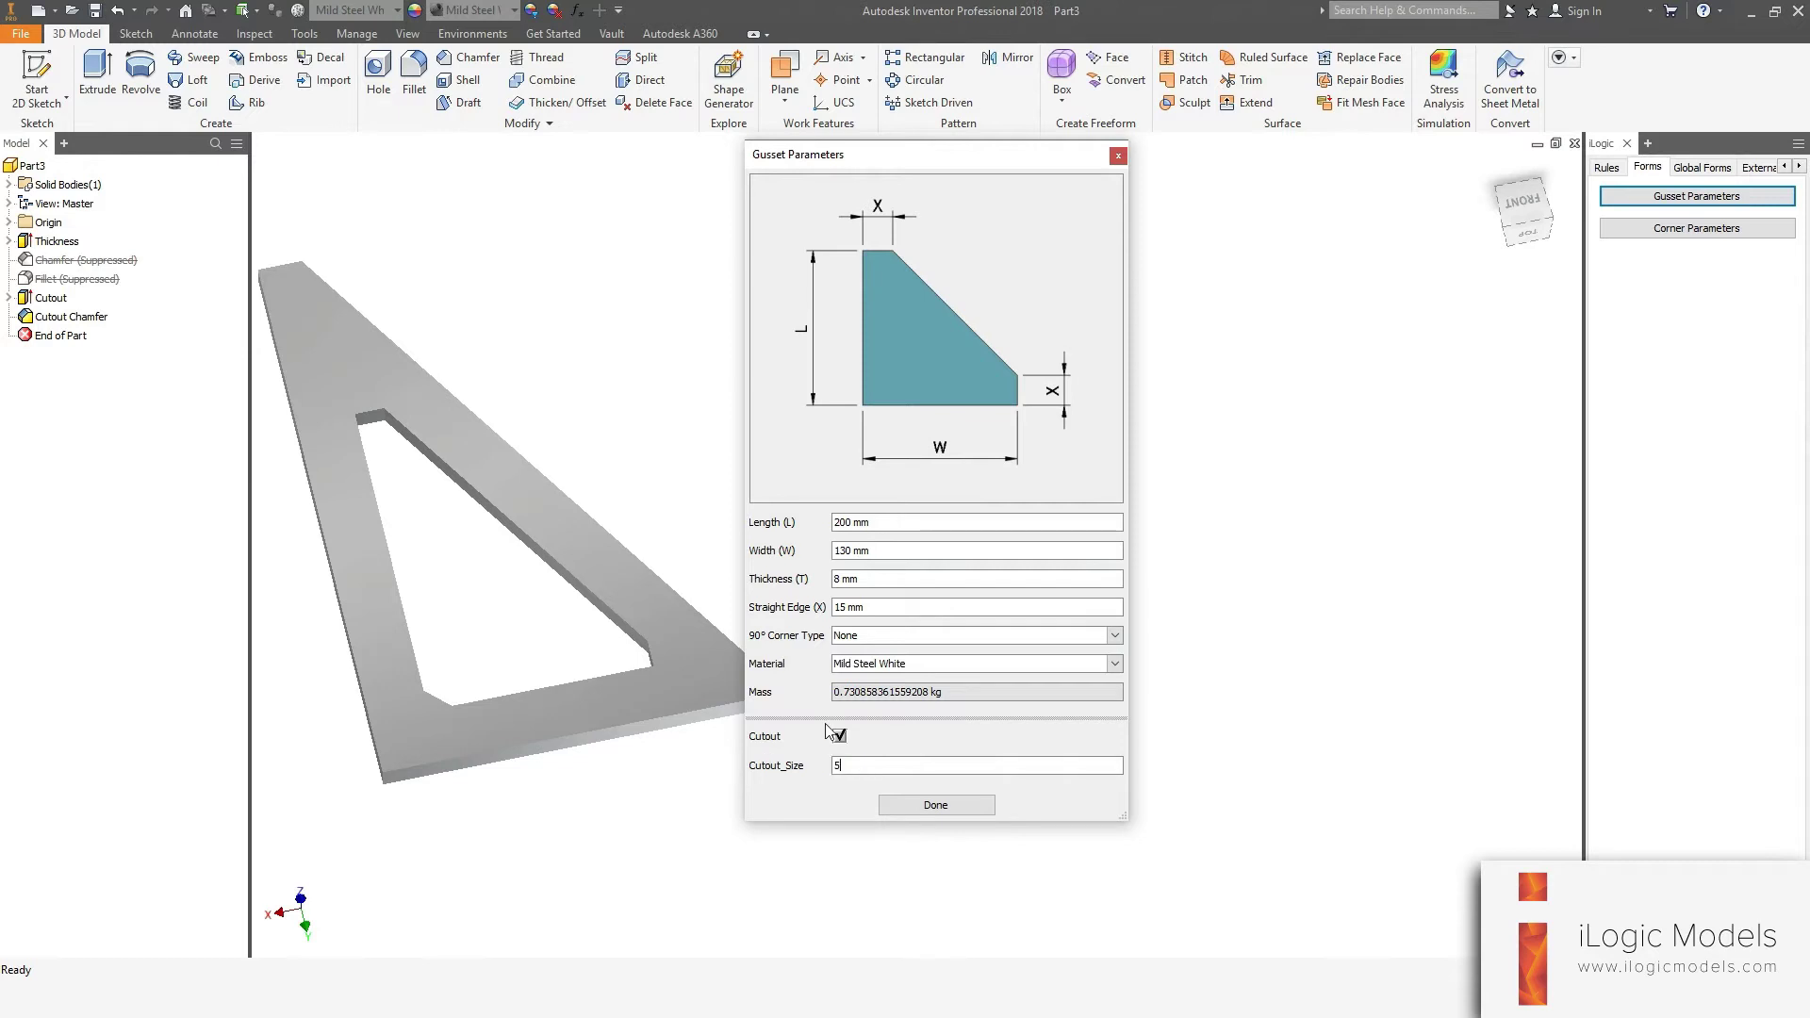
pyautogui.press('Return')
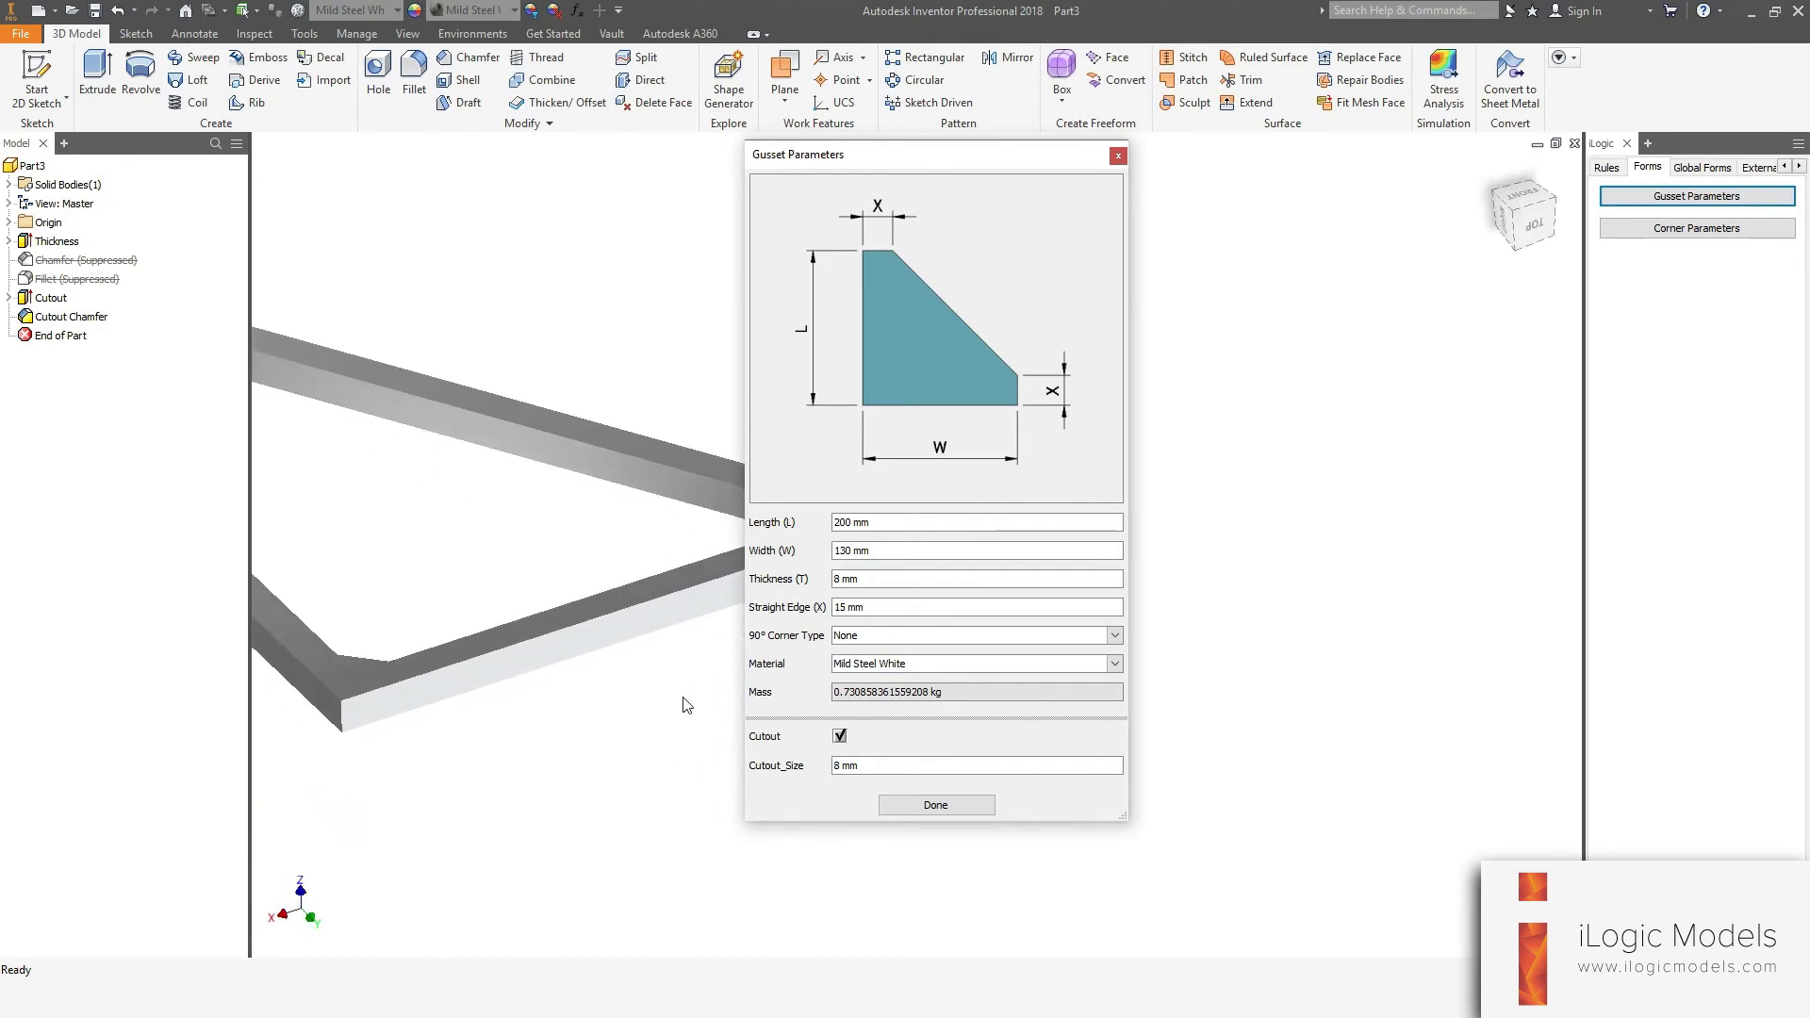
# Set Cutout_Size to 15 mm, discarding a stray 50 entry
pyautogui.click(845, 765)
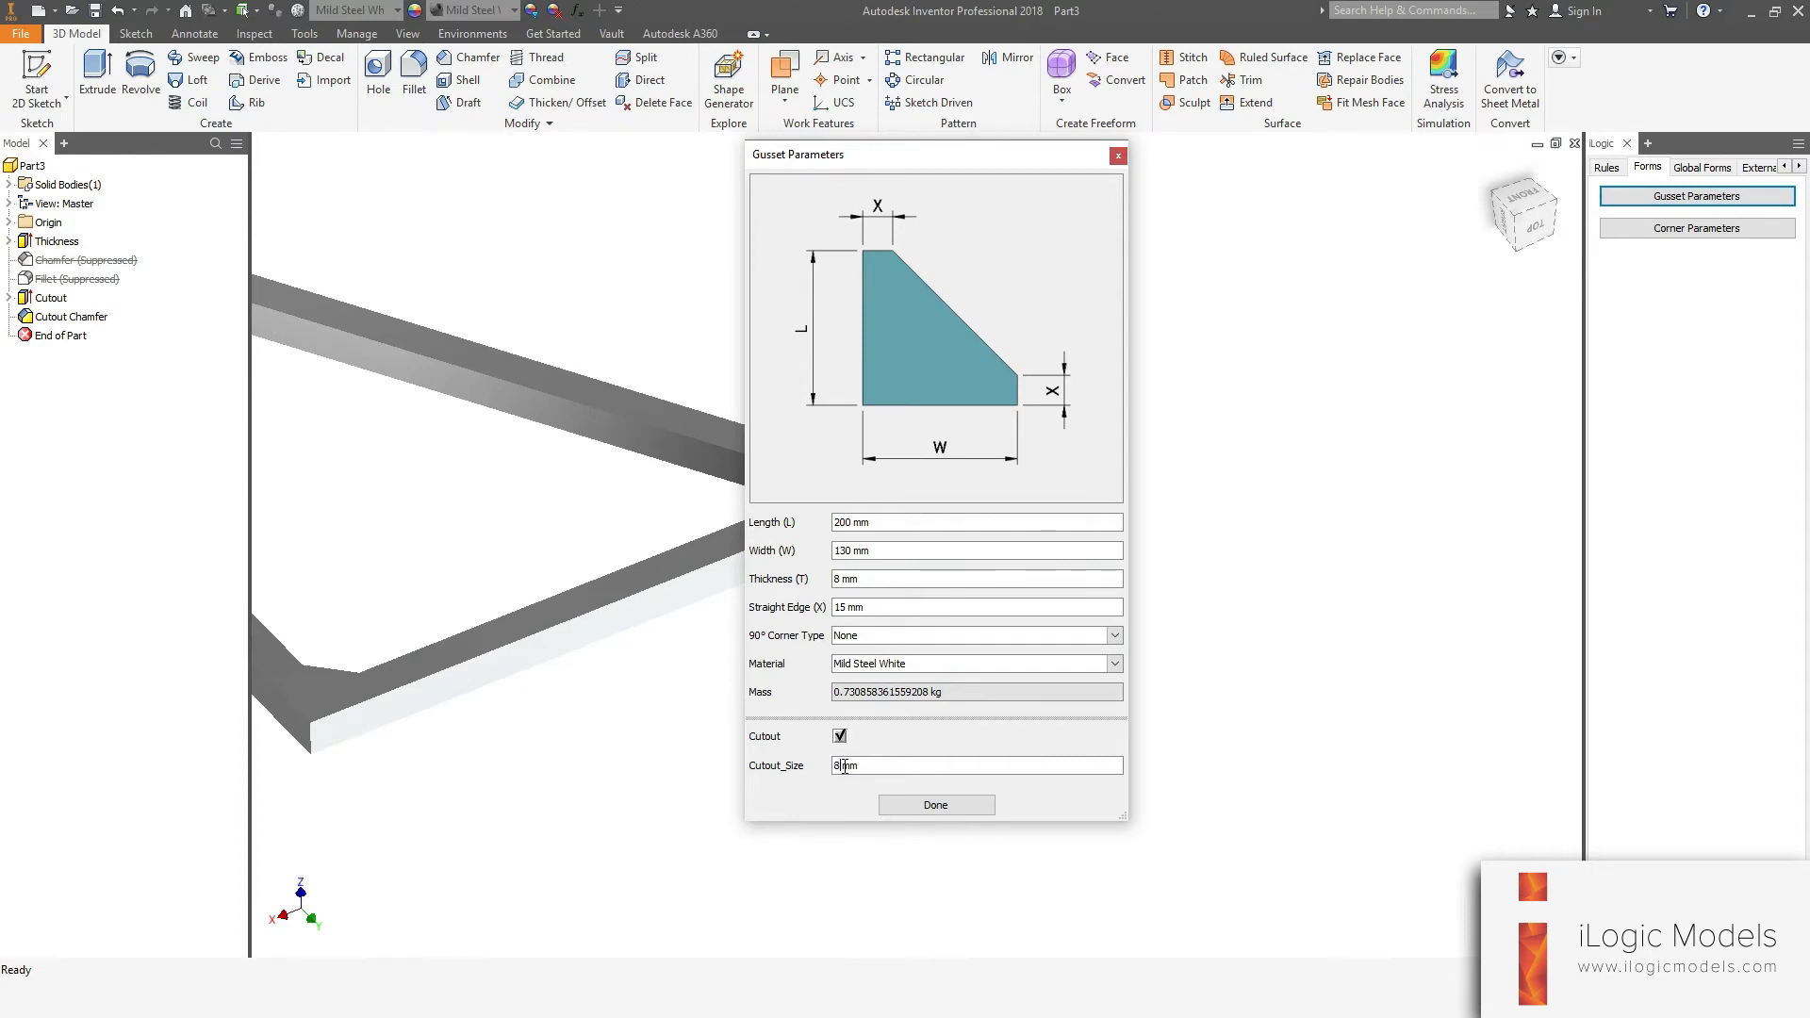
pyautogui.moveTo(835, 765); pyautogui.dragTo(900, 765)
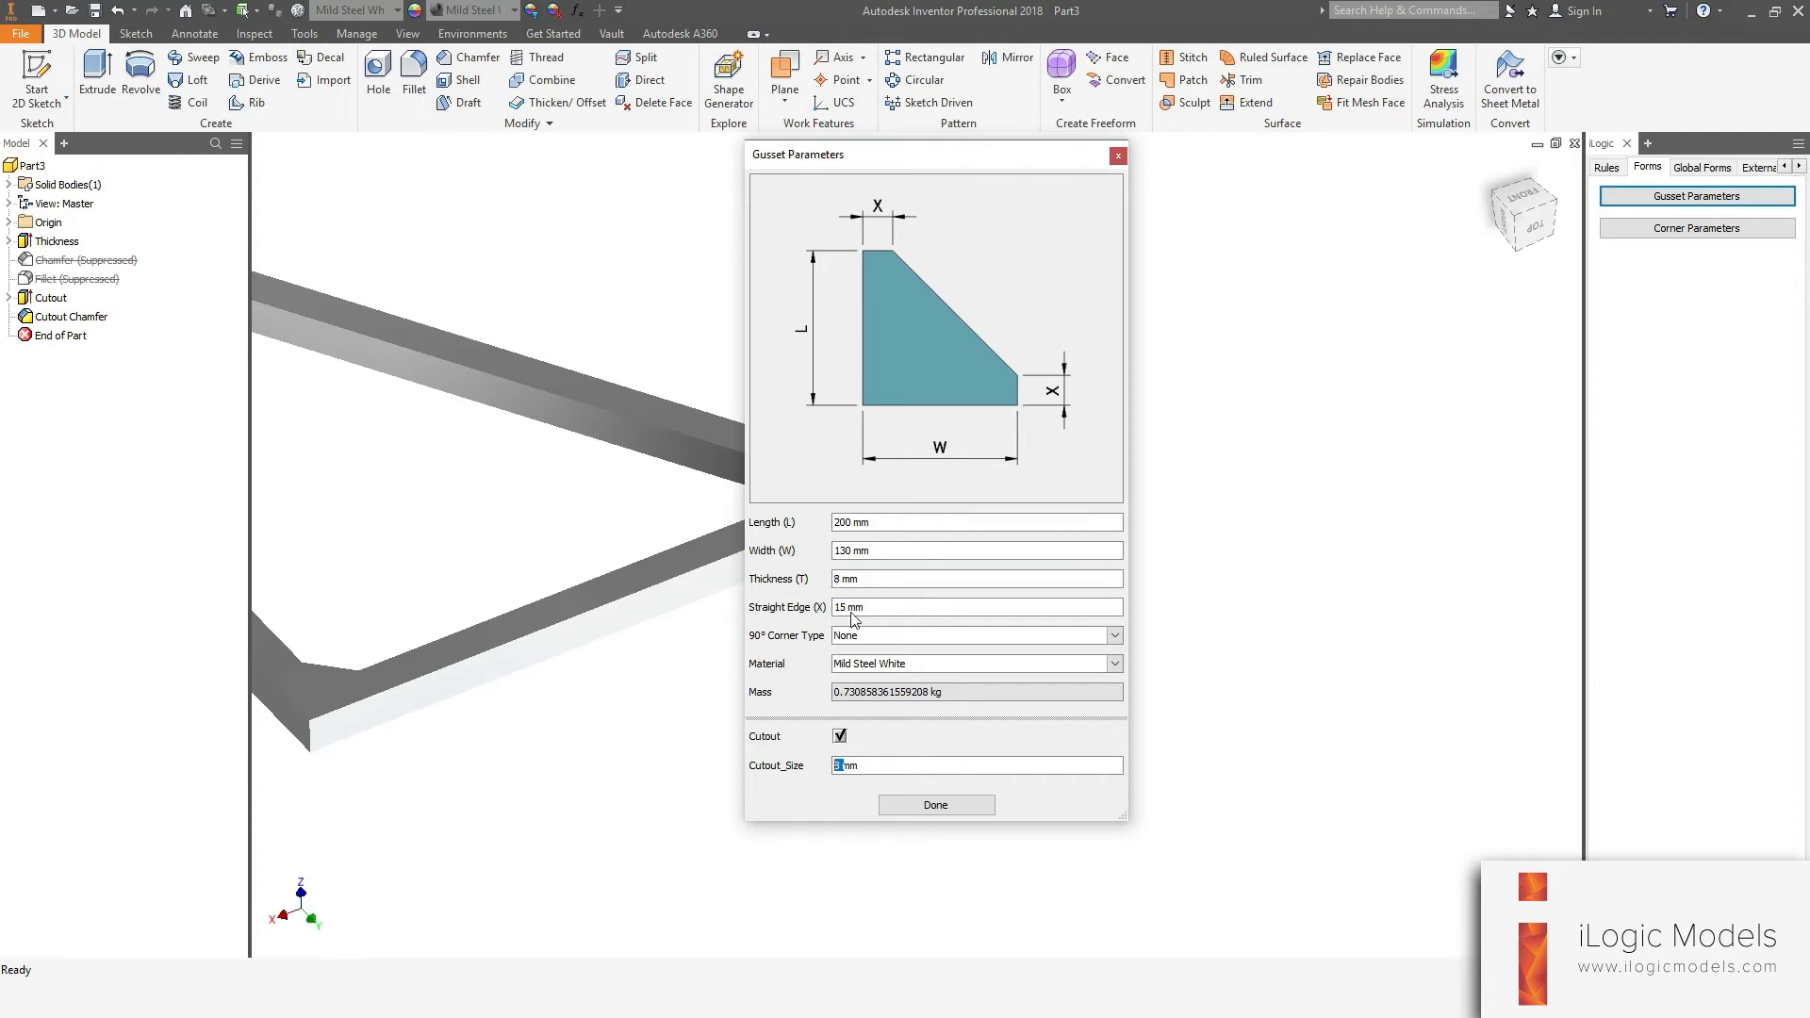
pyautogui.moveTo(834, 766); pyautogui.dragTo(878, 761)
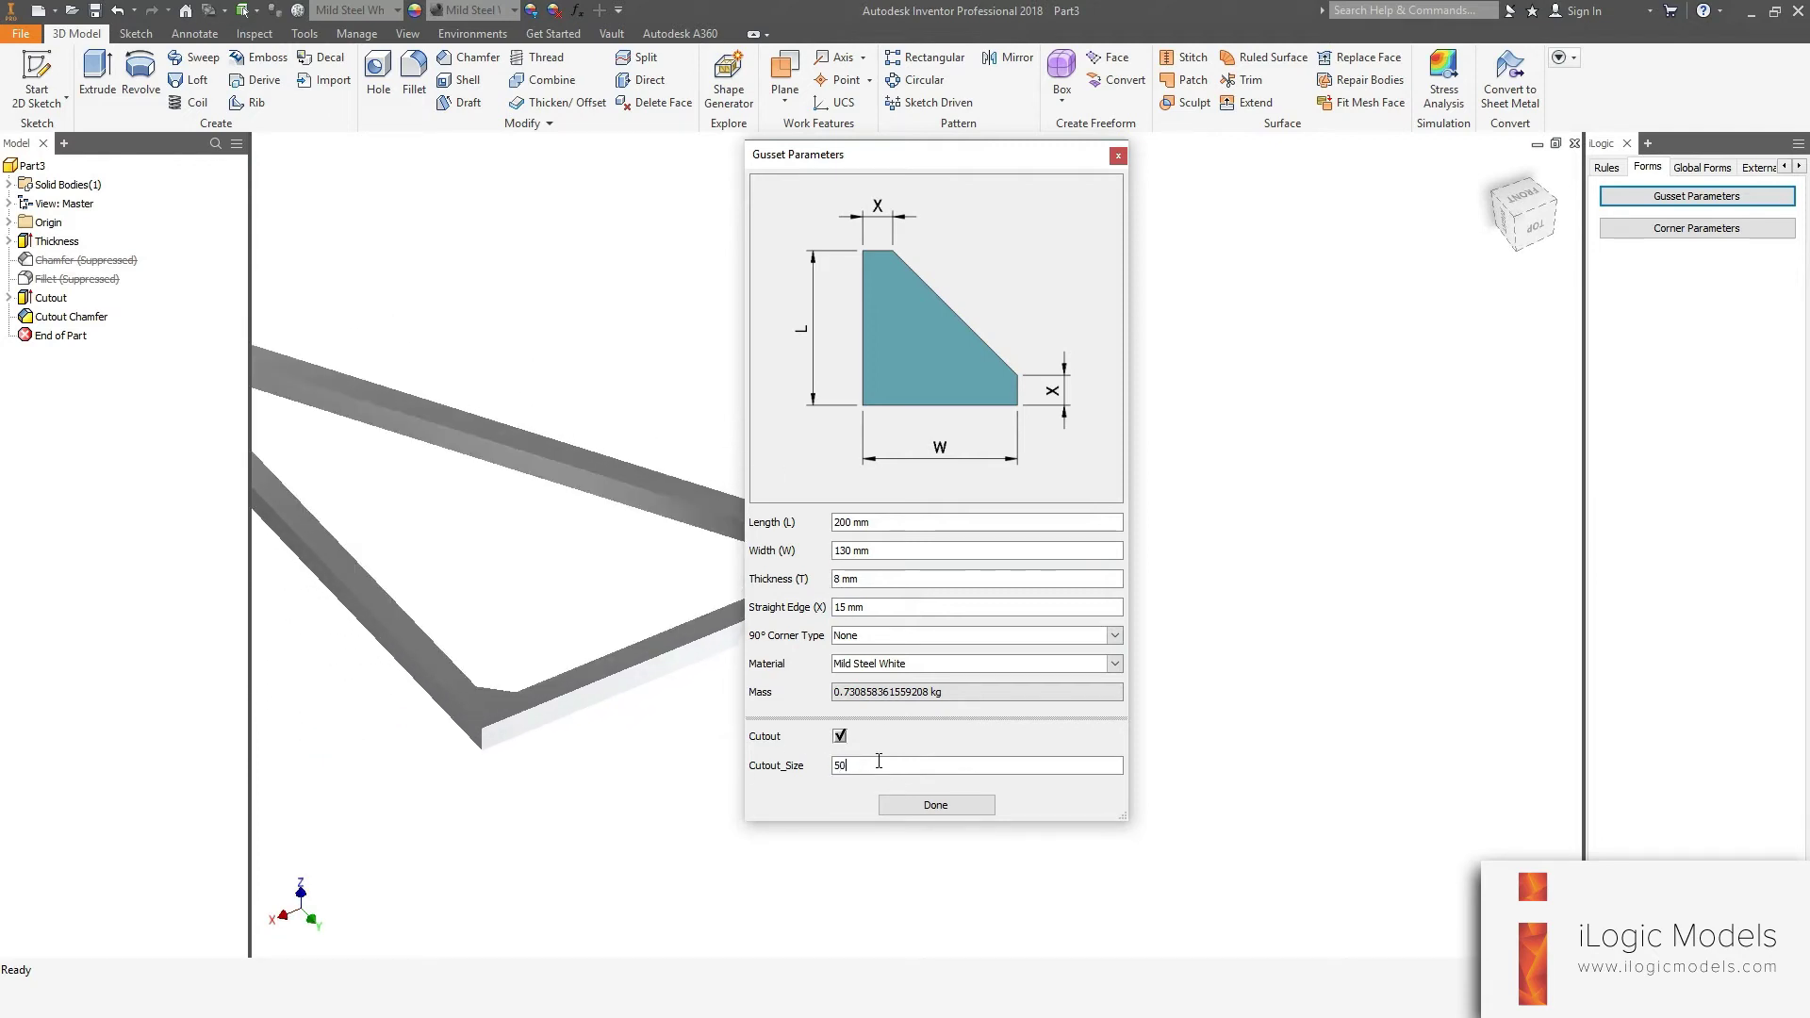
pyautogui.press('Return')
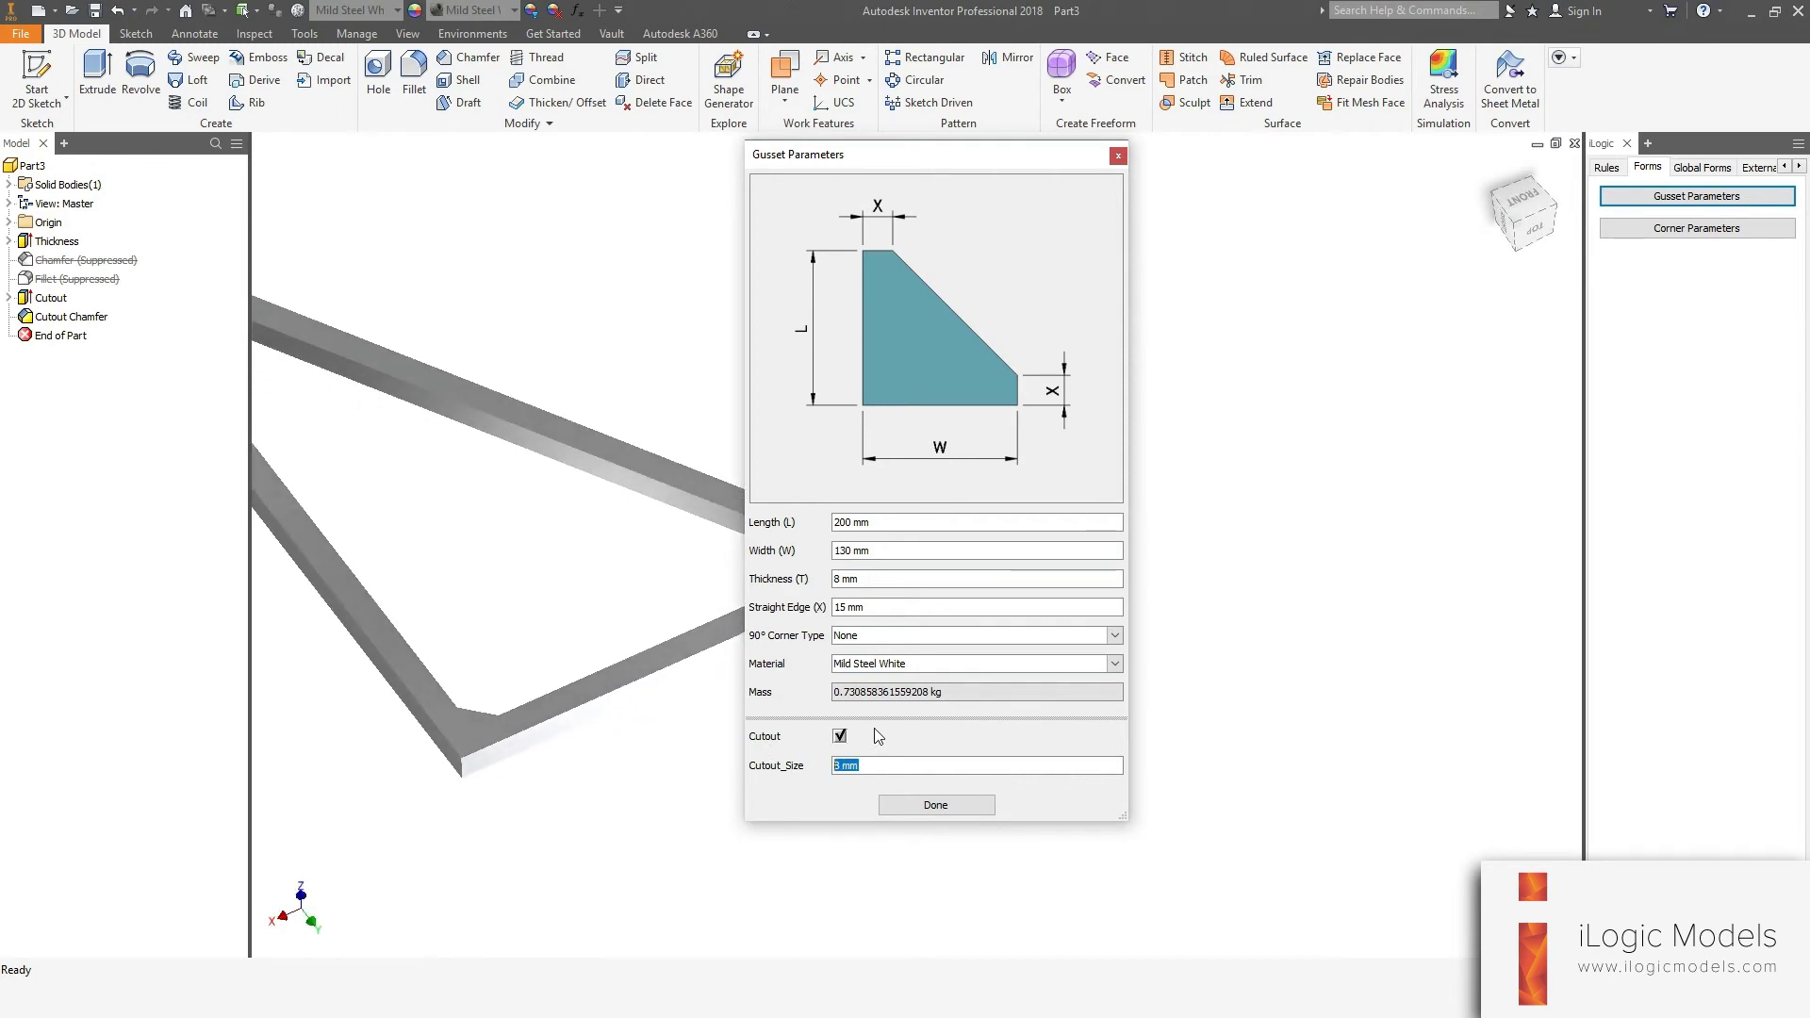
pyautogui.write('15')
pyautogui.press('Return')
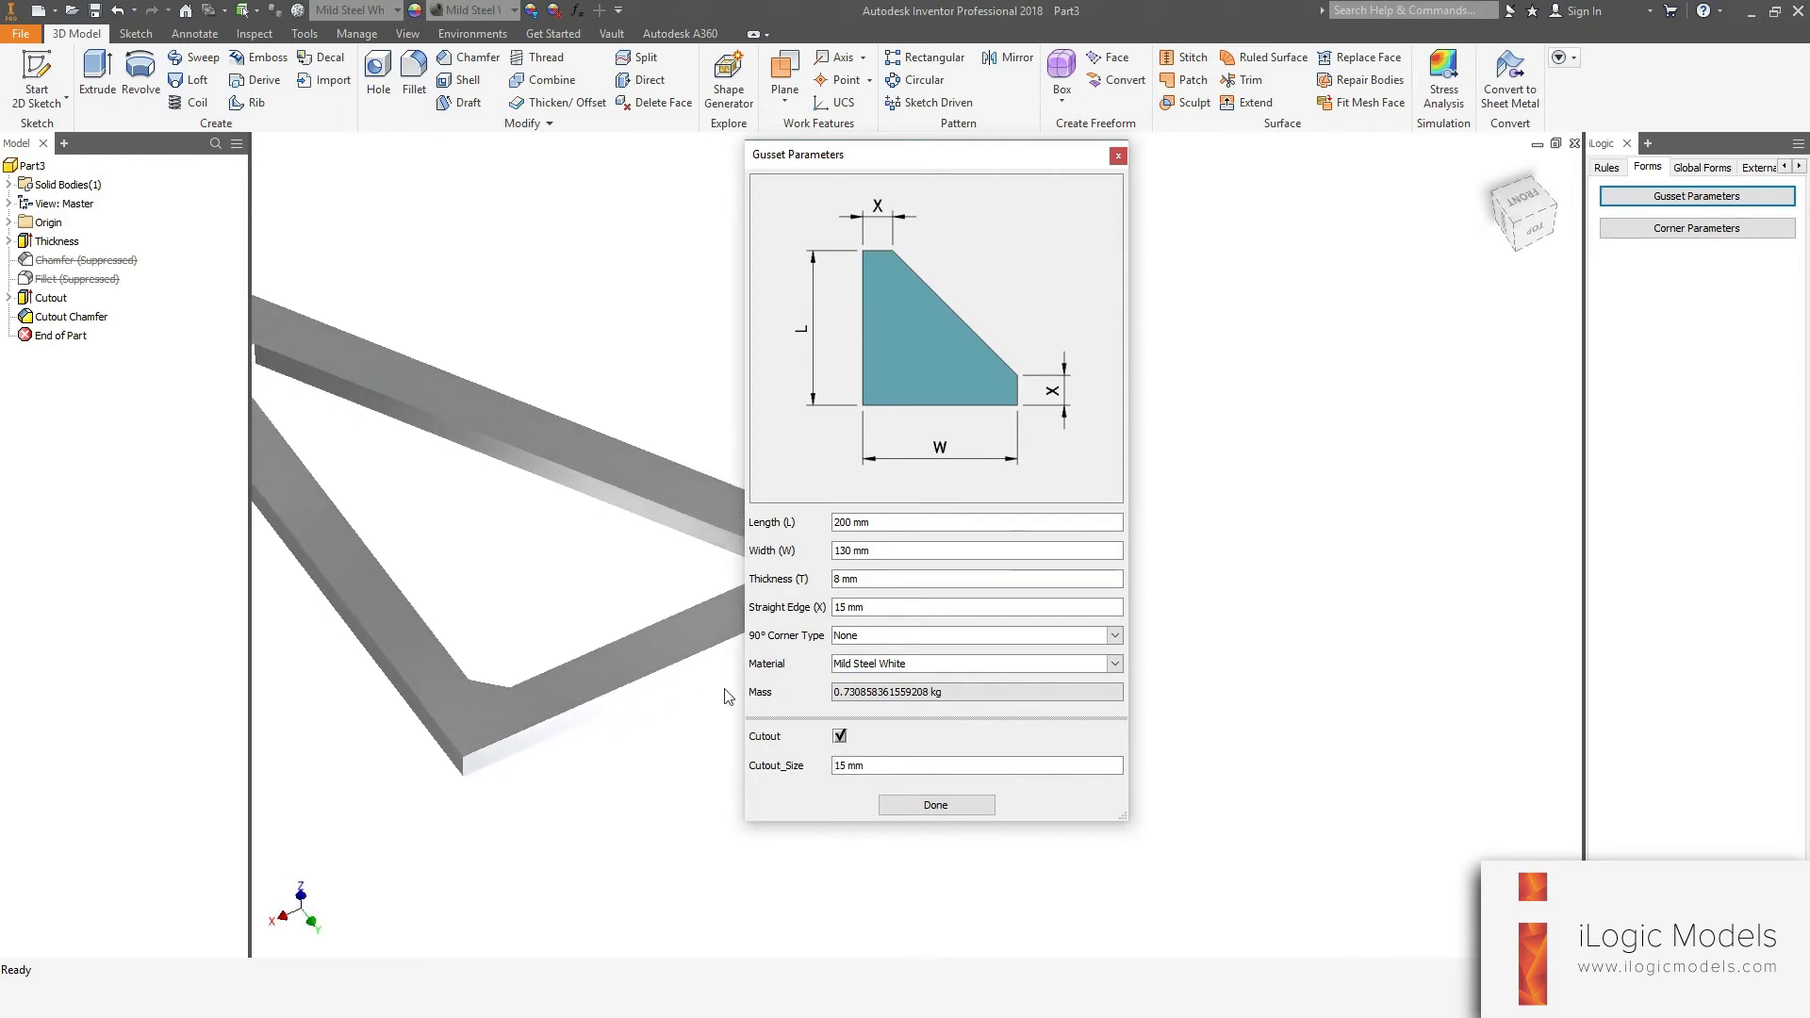
# Click Done on the Gusset Parameters form, keeping the 15 mm cutout frame
pyautogui.click(935, 805)
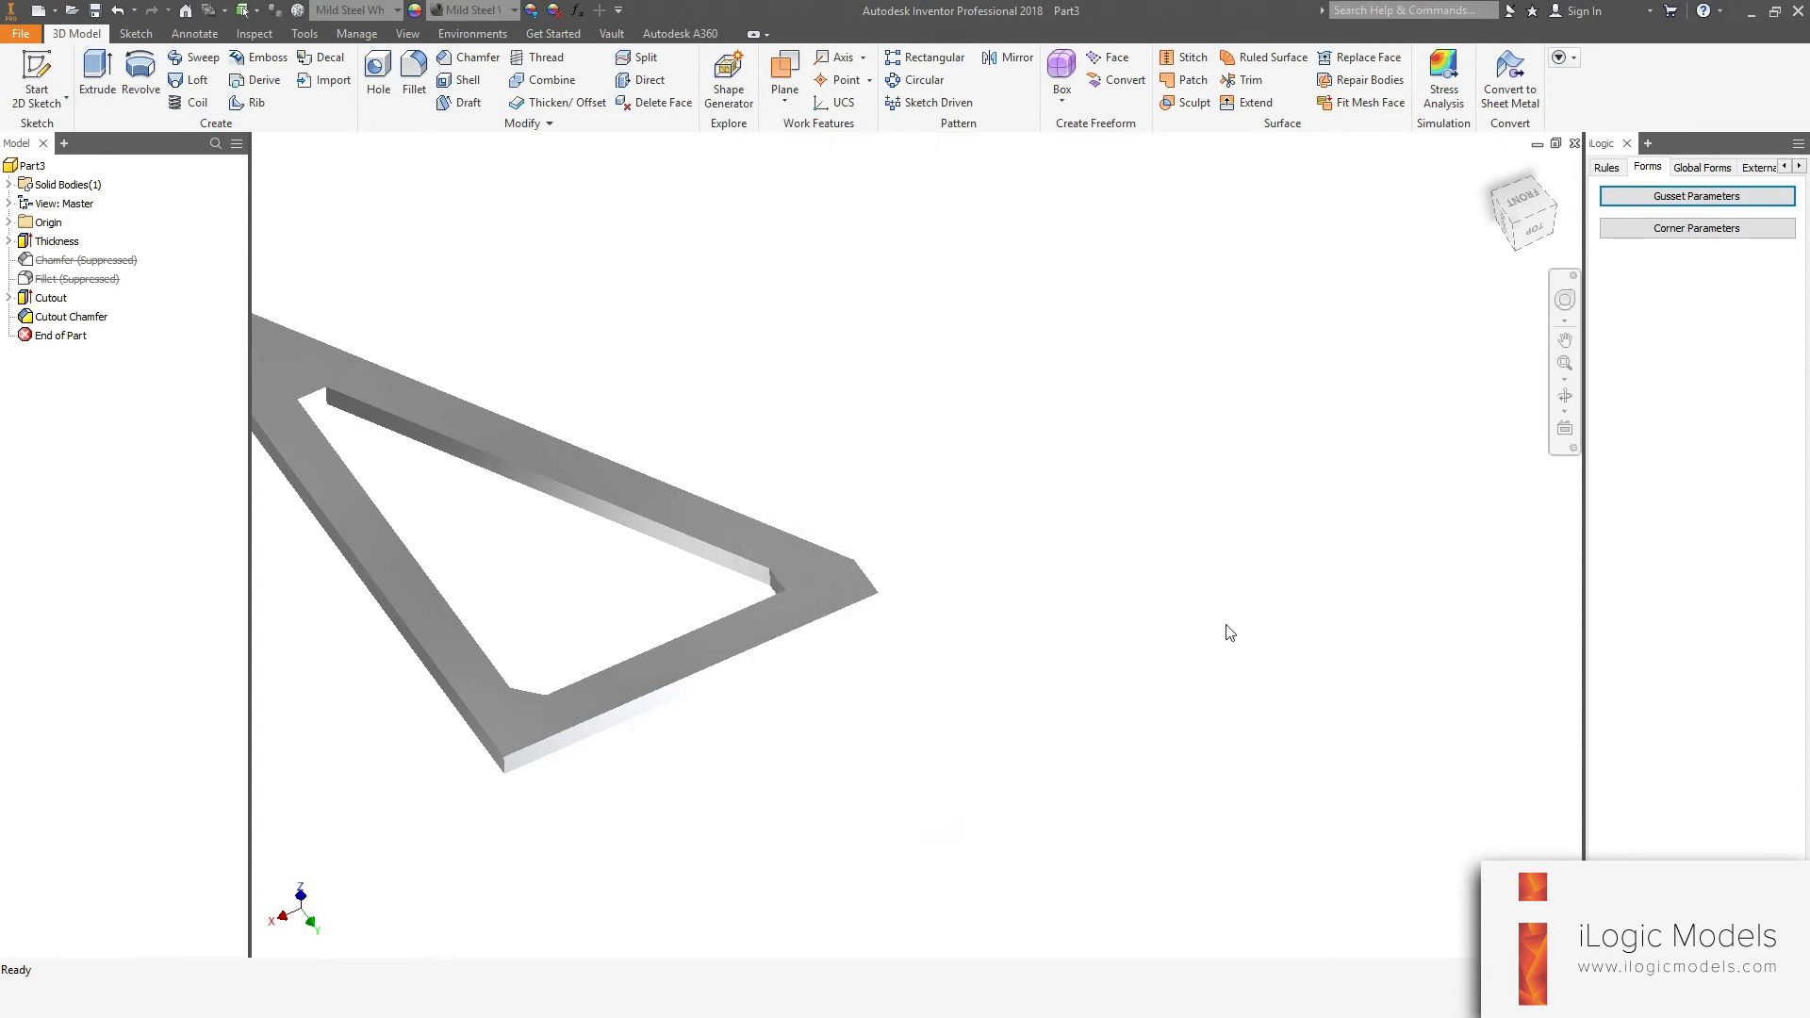